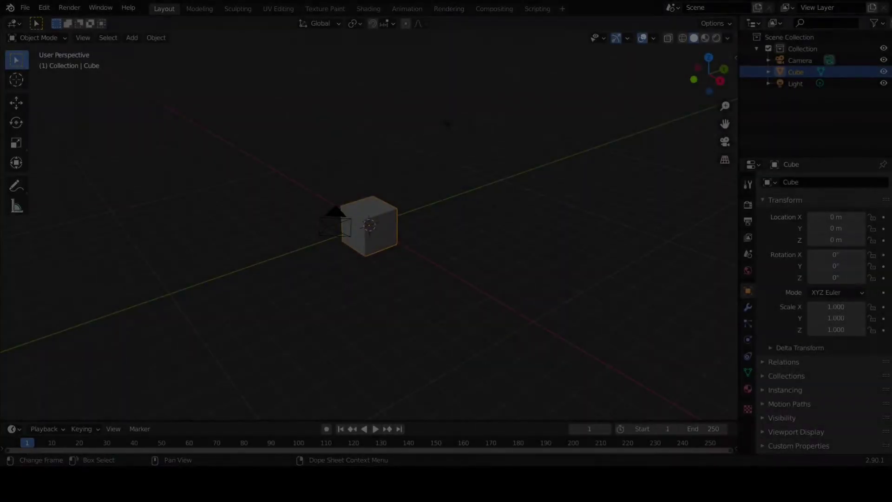
# Orbit around the default cube and toggle Blender to window fullscreen from the Window menu
pyautogui.scroll(2, 434, 247)
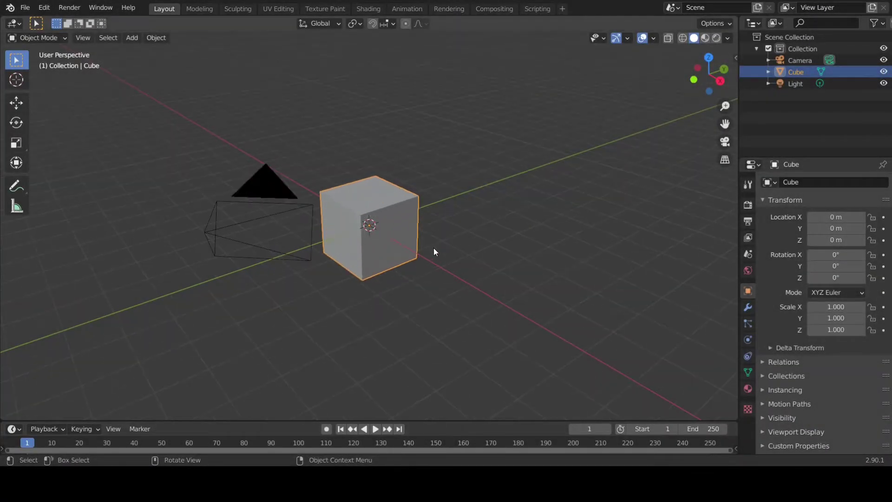
pyautogui.moveTo(434, 247); pyautogui.dragTo(365, 169, button='middle')
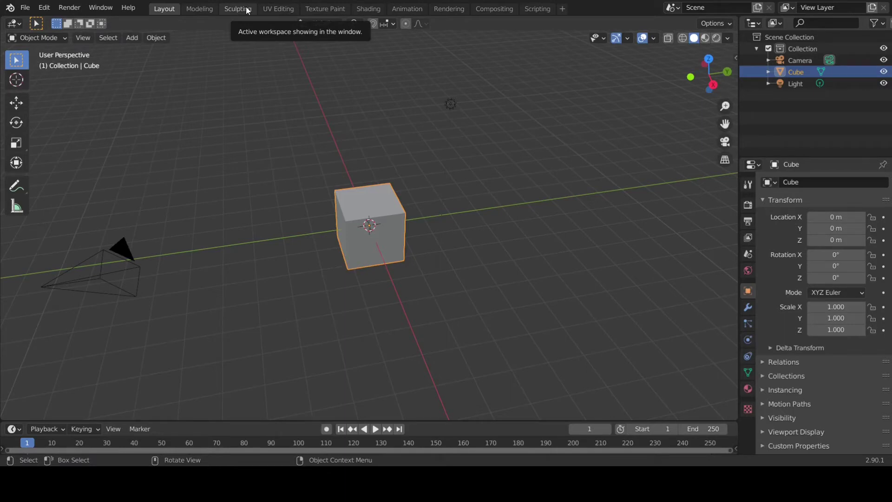
pyautogui.click(112, 12)
pyautogui.click(109, 50)
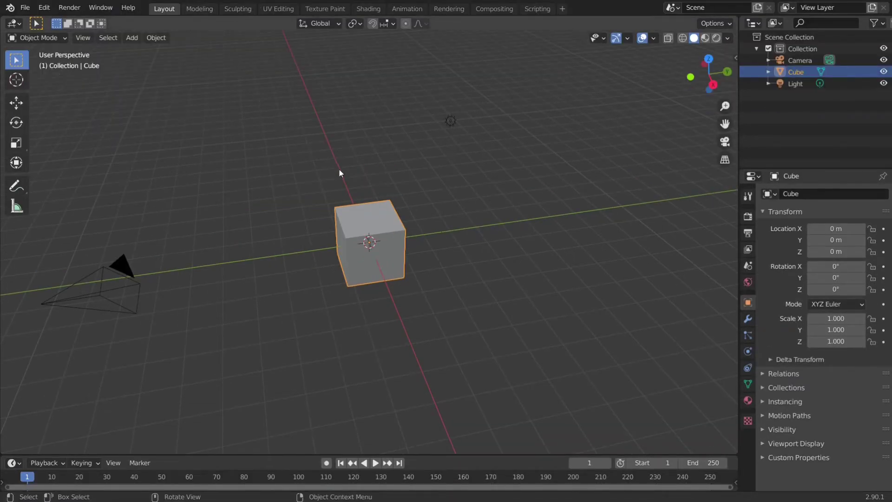
pyautogui.moveTo(339, 170); pyautogui.dragTo(421, 213, button='middle')
# In Edit Mode, subdivide the cube with Number of Cuts set to 100
pyautogui.press('Tab')
pyautogui.scroll(2, 507, 195)
pyautogui.scroll(3, 494, 213)
pyautogui.scroll(-3, 494, 213)
pyautogui.rightClick(421, 213)
pyautogui.click(432, 202)
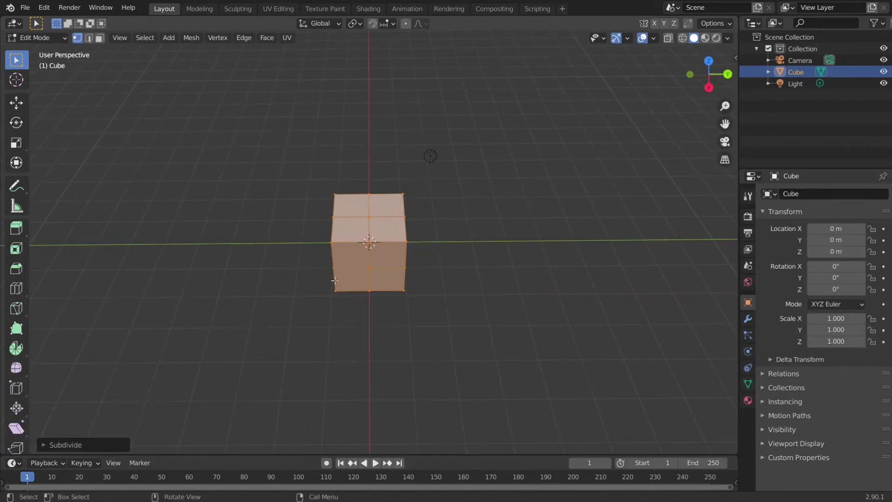
pyautogui.click(56, 445)
pyautogui.doubleClick(155, 368)
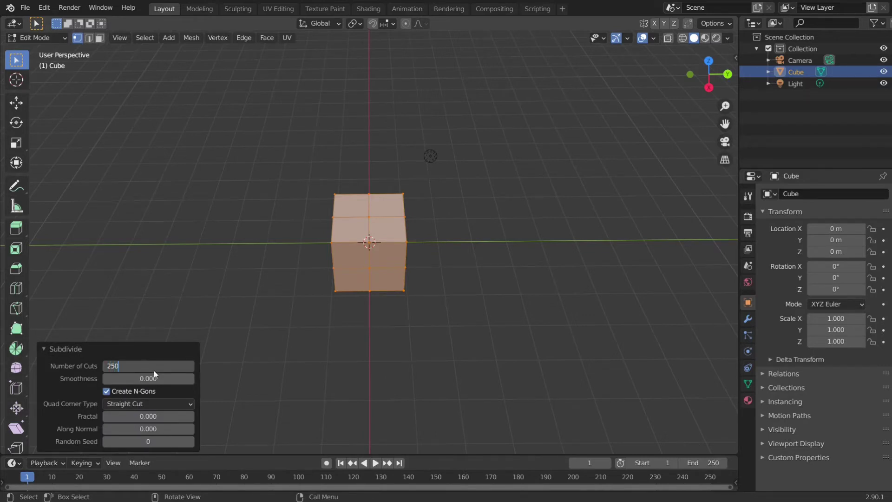
pyautogui.press('Return')
pyautogui.click(86, 351)
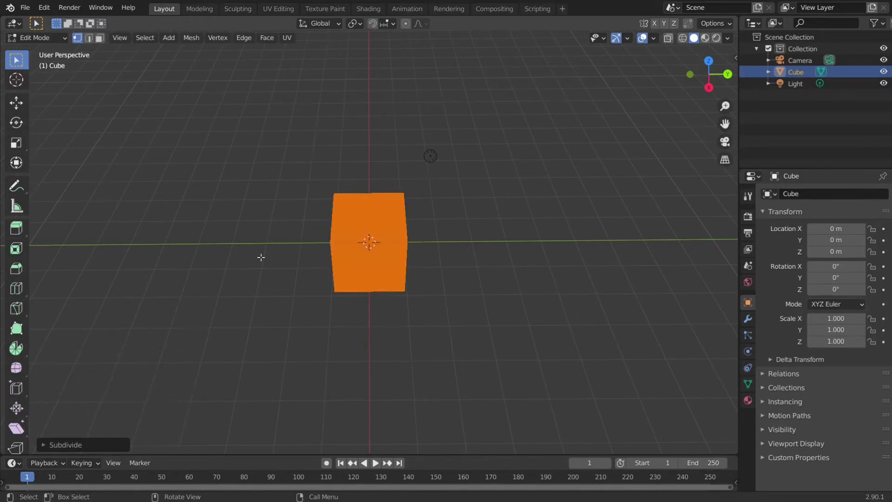
# Subdivide the cube's mesh again with 3 cuts
pyautogui.rightClick(261, 256)
pyautogui.click(81, 442)
pyautogui.click(79, 444)
pyautogui.click(144, 366)
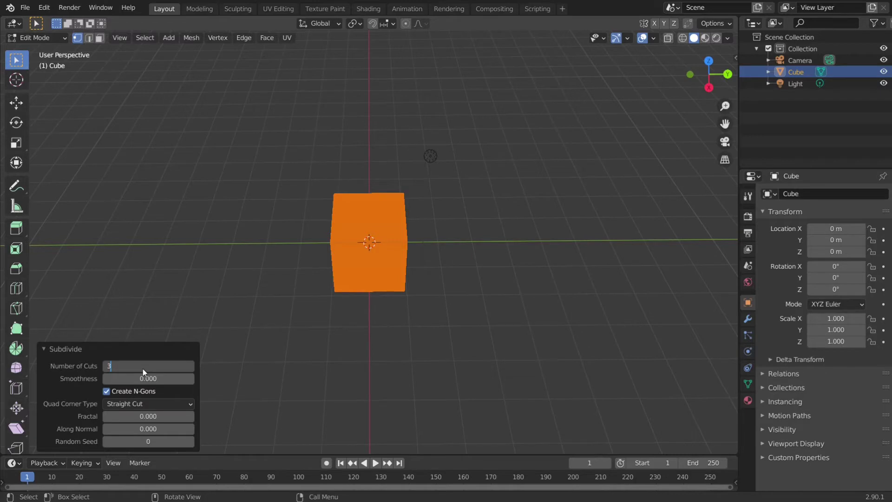
pyautogui.press('Return')
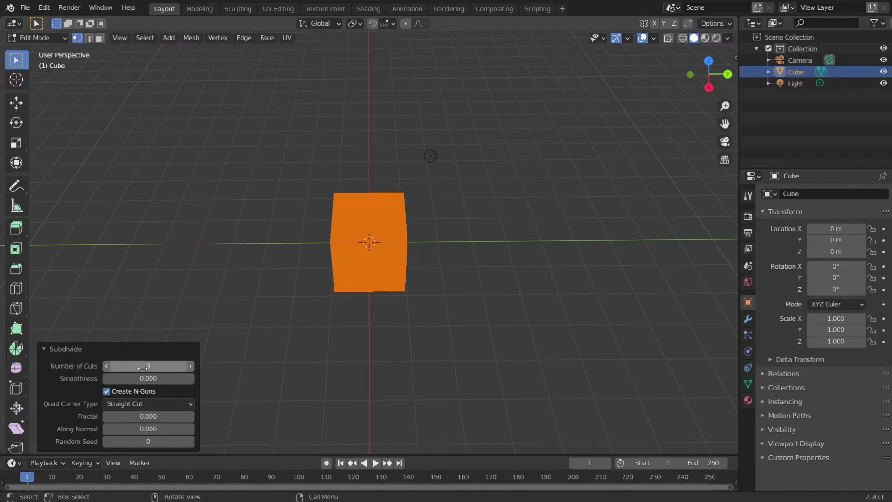
pyautogui.click(84, 352)
# Orbit to a perspective view and return the subdivided cube to Object Mode
pyautogui.moveTo(282, 244); pyautogui.dragTo(442, 172, button='middle')
pyautogui.scroll(10, 442, 173)
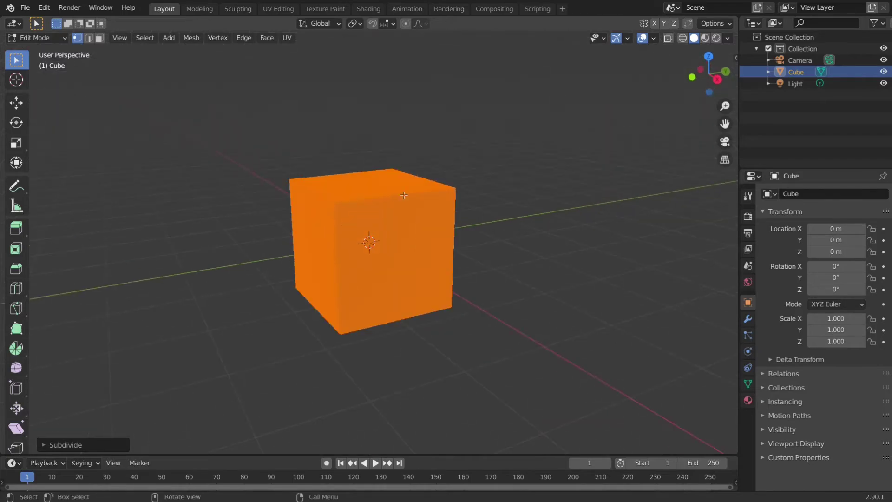
pyautogui.scroll(-10, 443, 172)
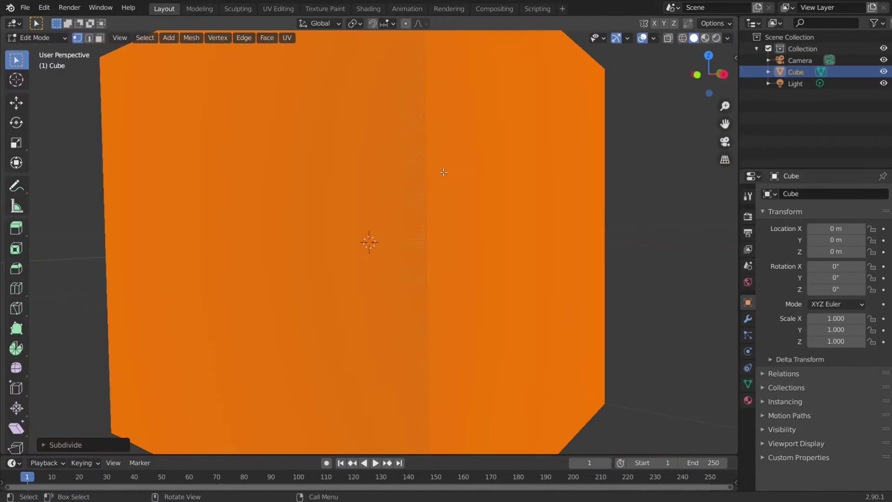
pyautogui.scroll(-3, 441, 211)
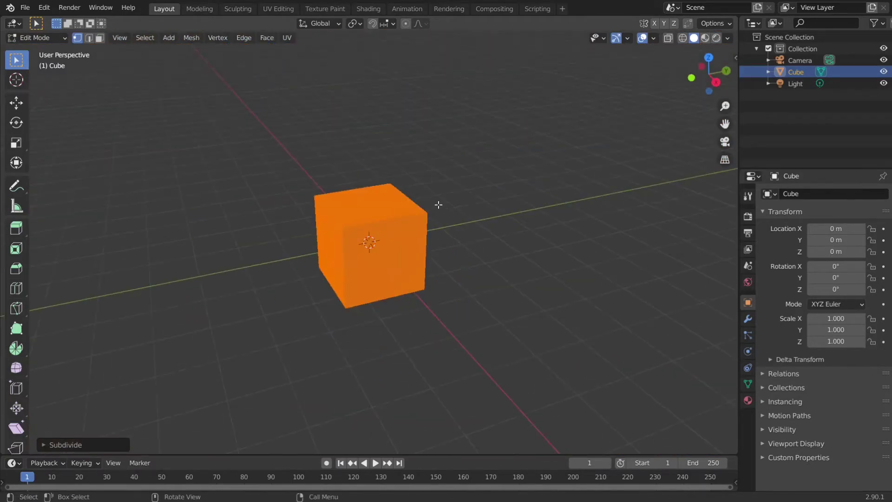
pyautogui.press('Tab')
pyautogui.moveTo(421, 210); pyautogui.dragTo(414, 187, button='middle')
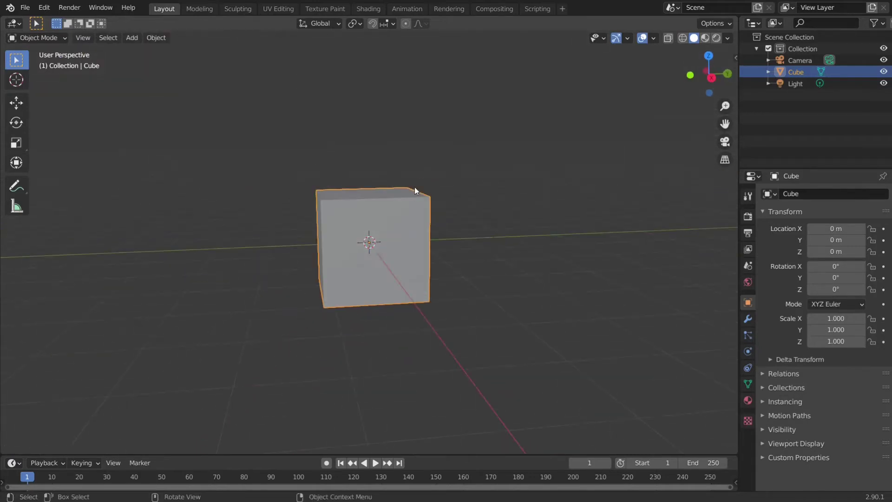
# In the Sculpting workspace, fold the cube's top-left front corner into cloth wrinkles
pyautogui.click(244, 12)
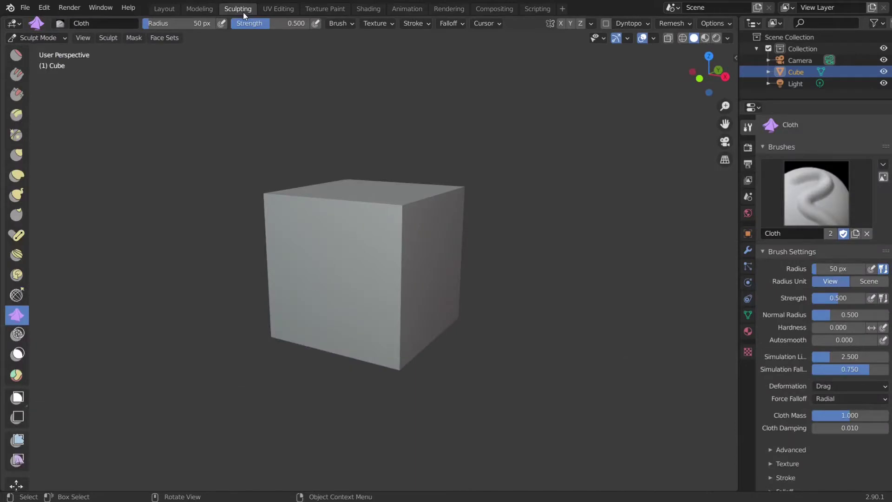
pyautogui.moveTo(306, 184); pyautogui.dragTo(420, 199, button='middle')
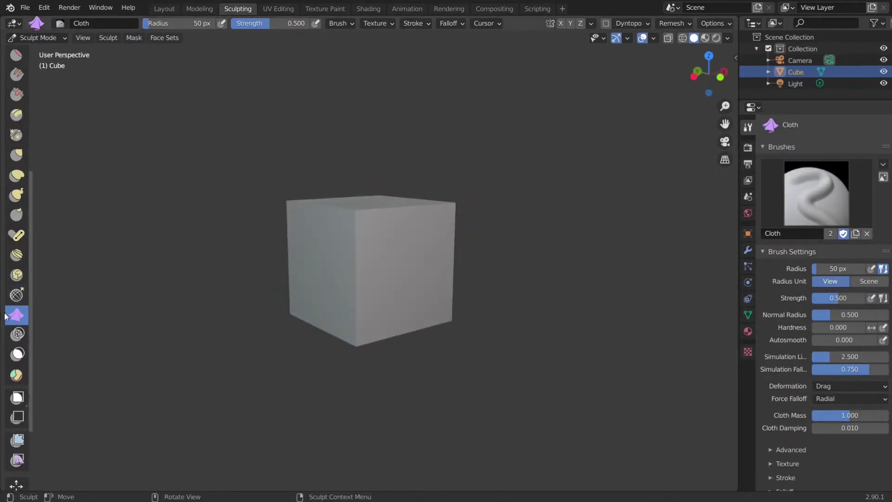
pyautogui.scroll(10, 18, 313)
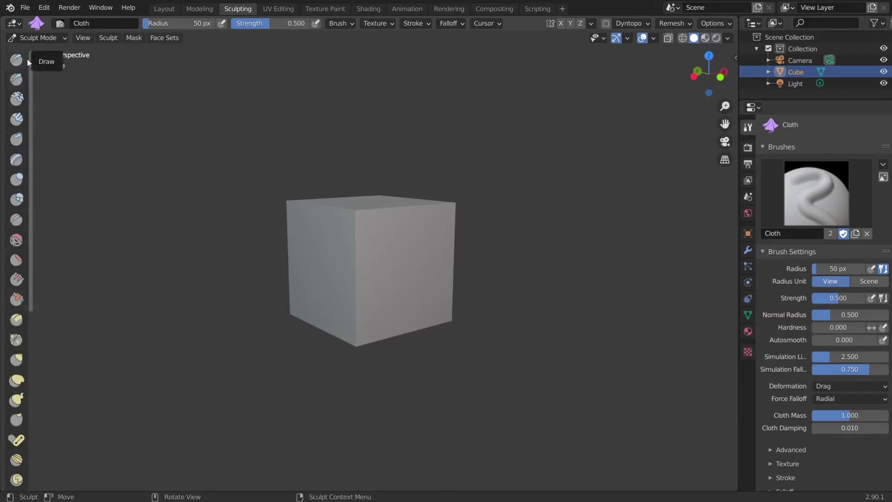
pyautogui.scroll(-8, 17, 288)
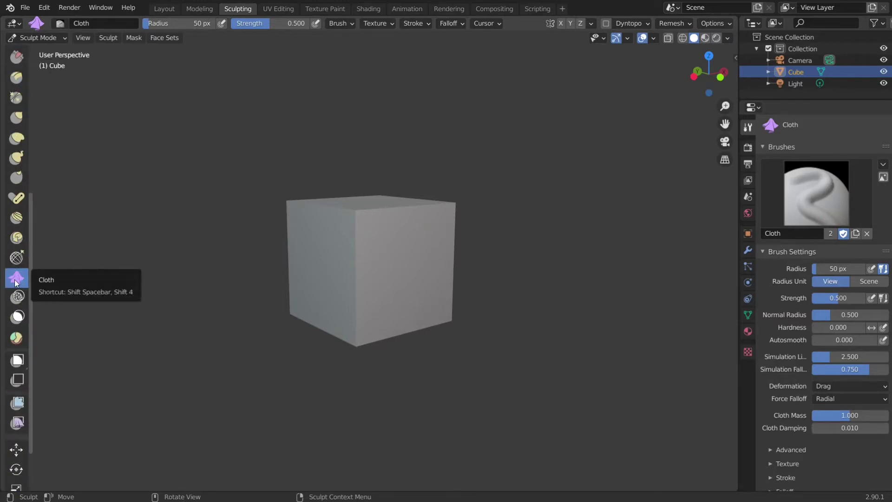
pyautogui.scroll(3, 188, 286)
pyautogui.moveTo(190, 291); pyautogui.dragTo(162, 265, button='middle')
pyautogui.scroll(3, 246, 273)
pyautogui.moveTo(247, 273)
pyautogui.mouseDown(button='middle')
pyautogui.moveTo(200, 251)
pyautogui.moveTo(265, 164)
pyautogui.mouseUp(button='middle')
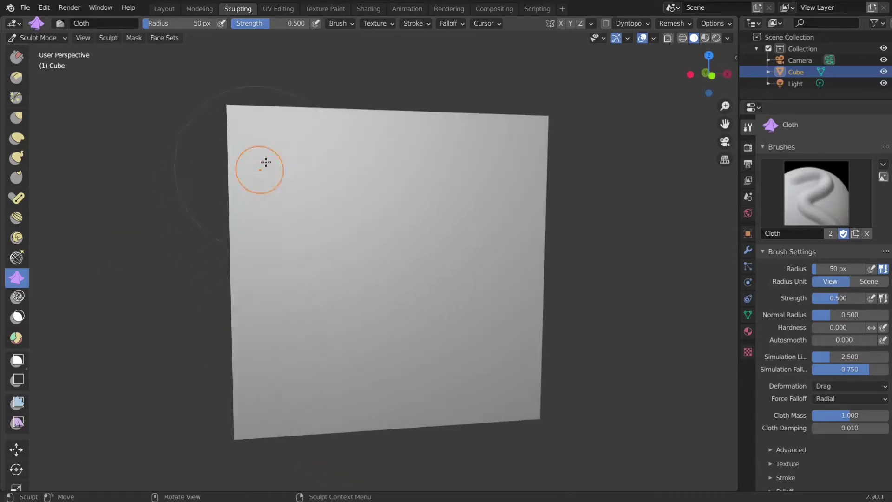
pyautogui.moveTo(237, 113); pyautogui.dragTo(259, 134)
pyautogui.scroll(4, 268, 135)
pyautogui.moveTo(269, 135)
pyautogui.mouseDown(button='middle')
pyautogui.moveTo(294, 170)
pyautogui.moveTo(349, 155)
pyautogui.moveTo(338, 163)
pyautogui.moveTo(300, 158)
pyautogui.mouseUp(button='middle')
pyautogui.scroll(-5, 300, 158)
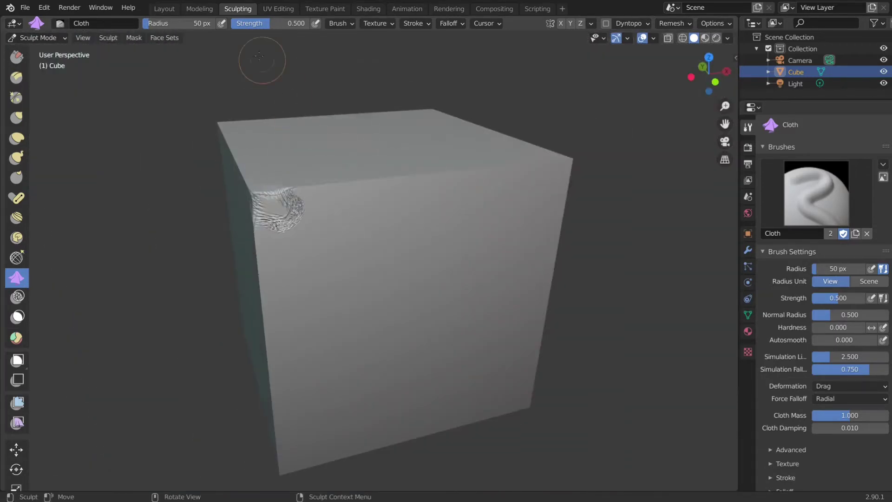
# In the Layout workspace, apply Shade Smooth to the cube
pyautogui.click(164, 8)
pyautogui.moveTo(332, 191)
pyautogui.mouseDown(button='middle')
pyautogui.moveTo(475, 207)
pyautogui.moveTo(359, 207)
pyautogui.mouseUp(button='middle')
pyautogui.scroll(3, 359, 207)
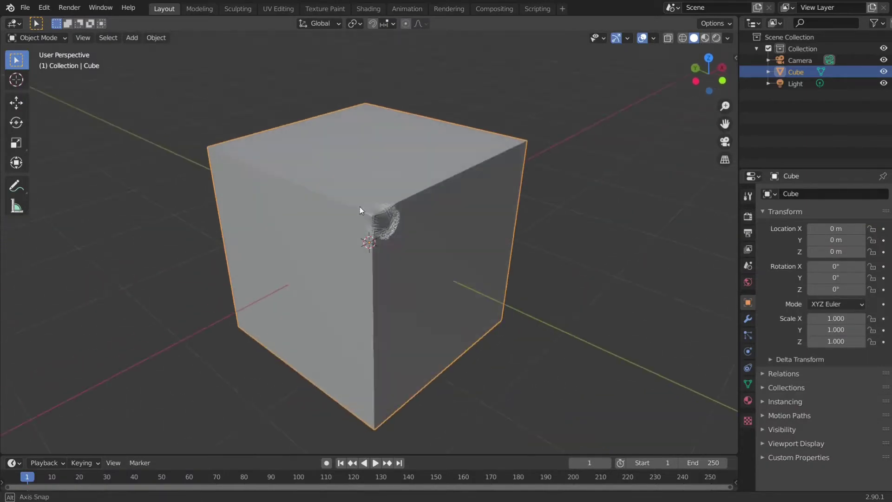
pyautogui.rightClick(428, 212)
pyautogui.click(429, 212)
pyautogui.scroll(3, 448, 217)
pyautogui.moveTo(450, 219); pyautogui.dragTo(392, 213, button='middle')
# Return to the Sculpting workspace and zoom in on the wrinkled corner
pyautogui.click(237, 9)
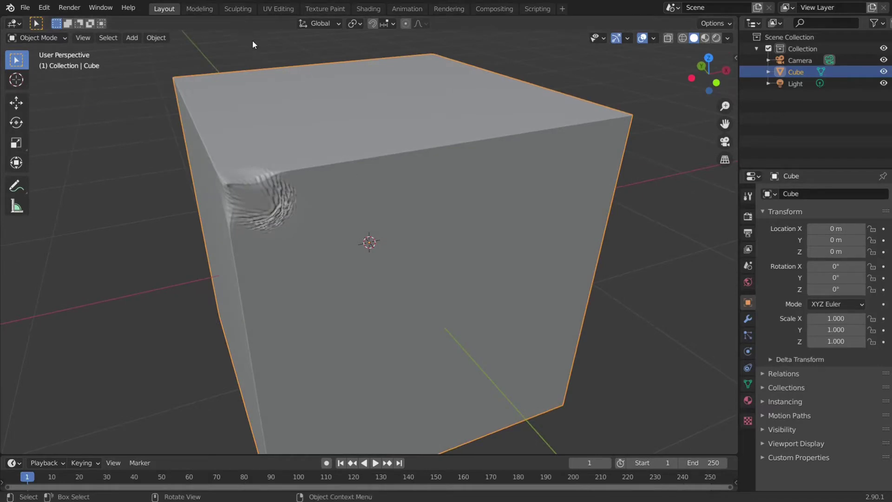
pyautogui.scroll(5, 271, 215)
pyautogui.moveTo(270, 215)
pyautogui.mouseDown(button='middle')
pyautogui.moveTo(281, 216)
pyautogui.moveTo(272, 195)
pyautogui.mouseUp(button='middle')
pyautogui.scroll(2, 278, 212)
pyautogui.scroll(-2, 274, 200)
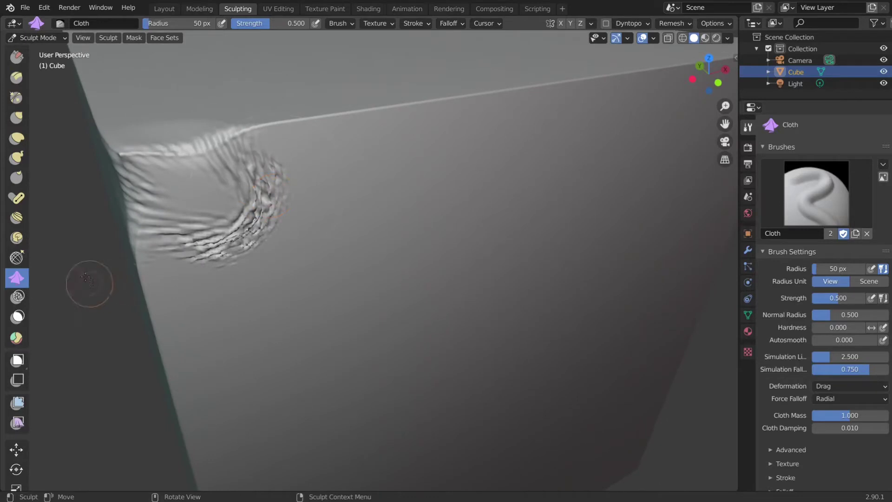
# Relax the corner wrinkles with the Slide Relax brush and check the cube's faces
pyautogui.click(16, 257)
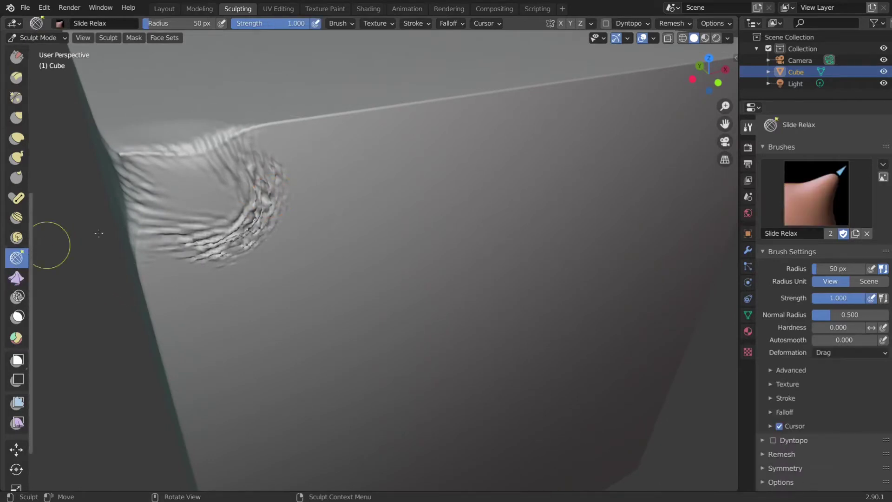
pyautogui.moveTo(135, 190)
pyautogui.mouseDown()
pyautogui.moveTo(158, 223)
pyautogui.moveTo(221, 239)
pyautogui.moveTo(249, 281)
pyautogui.moveTo(258, 190)
pyautogui.moveTo(160, 146)
pyautogui.mouseUp()
pyautogui.scroll(-6, 251, 194)
pyautogui.moveTo(251, 195); pyautogui.dragTo(287, 131, button='middle')
pyautogui.scroll(5, 354, 128)
pyautogui.moveTo(354, 127)
pyautogui.mouseDown(button='middle')
pyautogui.moveTo(386, 181)
pyautogui.moveTo(369, 186)
pyautogui.moveTo(410, 213)
pyautogui.moveTo(297, 180)
pyautogui.mouseUp(button='middle')
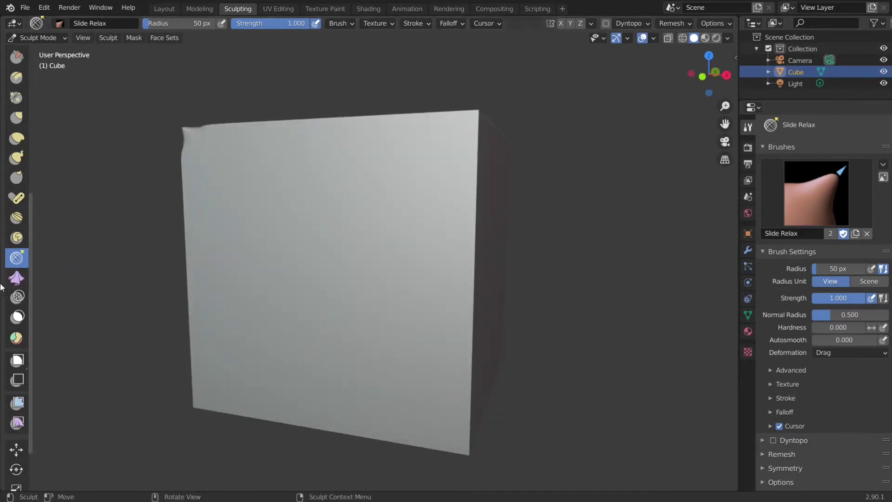
# Pull new cloth wrinkles into the cube's front face with the Cloth brush
pyautogui.click(16, 277)
pyautogui.moveTo(356, 210); pyautogui.dragTo(354, 228)
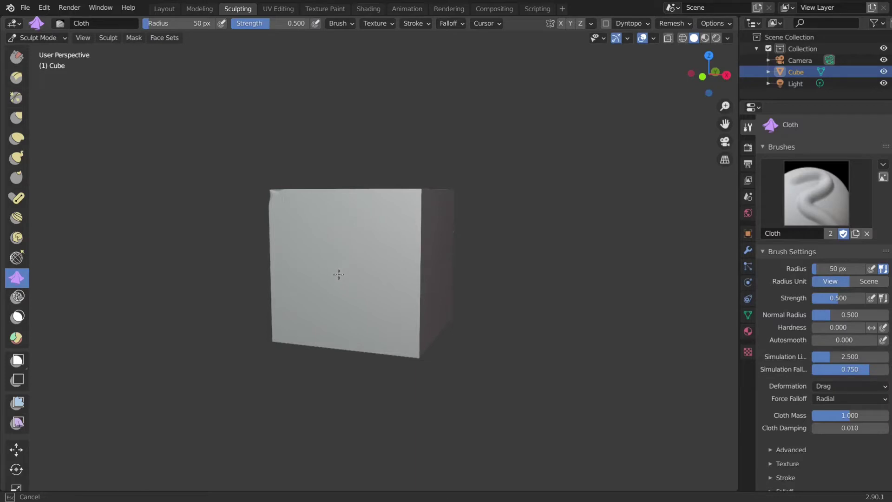
pyautogui.moveTo(339, 275)
pyautogui.mouseDown()
pyautogui.moveTo(333, 282)
pyautogui.moveTo(362, 263)
pyautogui.mouseUp()
pyautogui.moveTo(362, 263); pyautogui.dragTo(420, 231, button='middle')
pyautogui.scroll(3, 403, 240)
pyautogui.scroll(5, 404, 240)
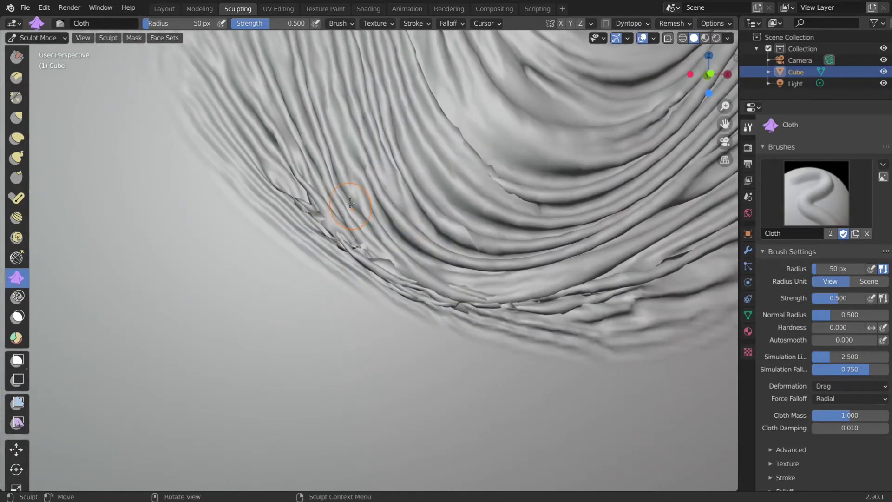
pyautogui.scroll(-6, 516, 263)
pyautogui.moveTo(544, 263); pyautogui.dragTo(514, 255, button='middle')
pyautogui.scroll(-4, 474, 270)
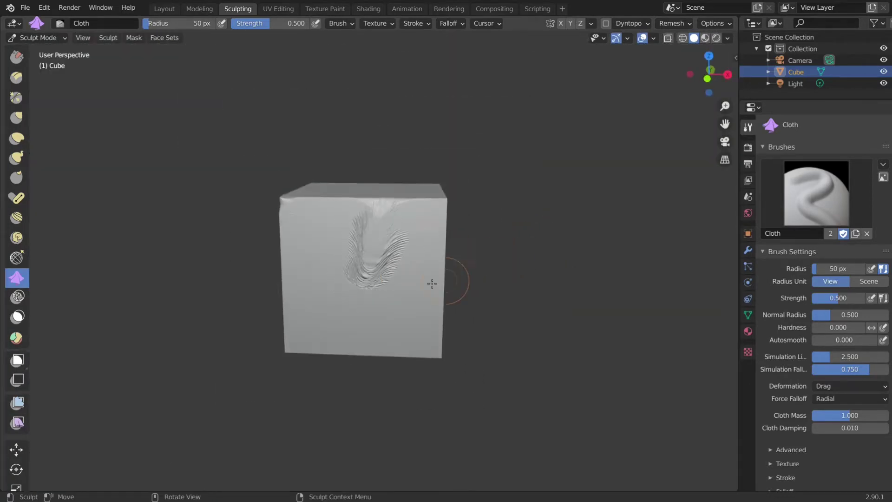
pyautogui.moveTo(433, 283); pyautogui.dragTo(367, 259, button='middle')
# Reshape the fold downward along the face with Slide Relax, sliding its end left
pyautogui.click(17, 257)
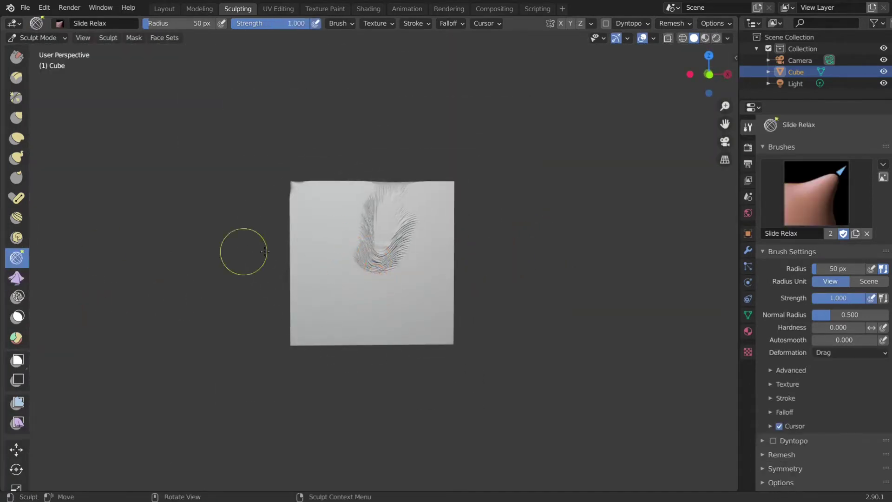
pyautogui.moveTo(371, 195)
pyautogui.mouseDown()
pyautogui.moveTo(353, 242)
pyautogui.moveTo(373, 266)
pyautogui.mouseUp()
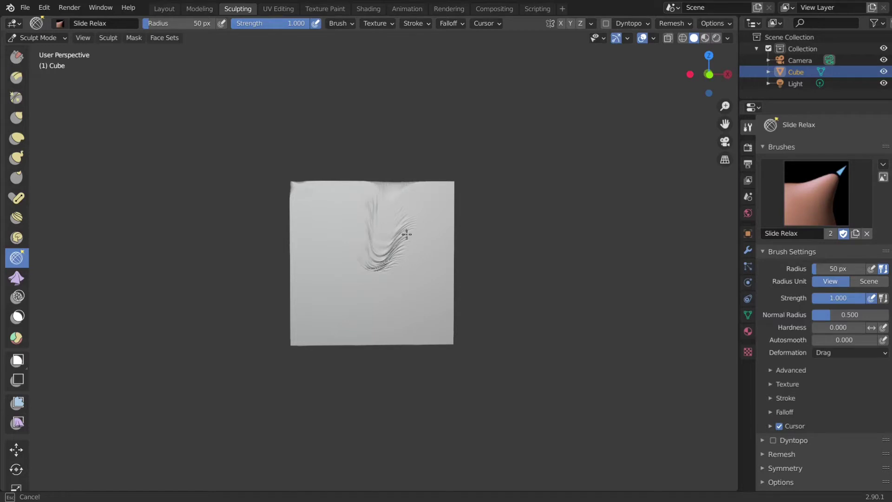
pyautogui.moveTo(369, 276)
pyautogui.mouseDown()
pyautogui.moveTo(393, 259)
pyautogui.moveTo(423, 259)
pyautogui.moveTo(333, 260)
pyautogui.mouseUp()
pyautogui.scroll(6, 390, 264)
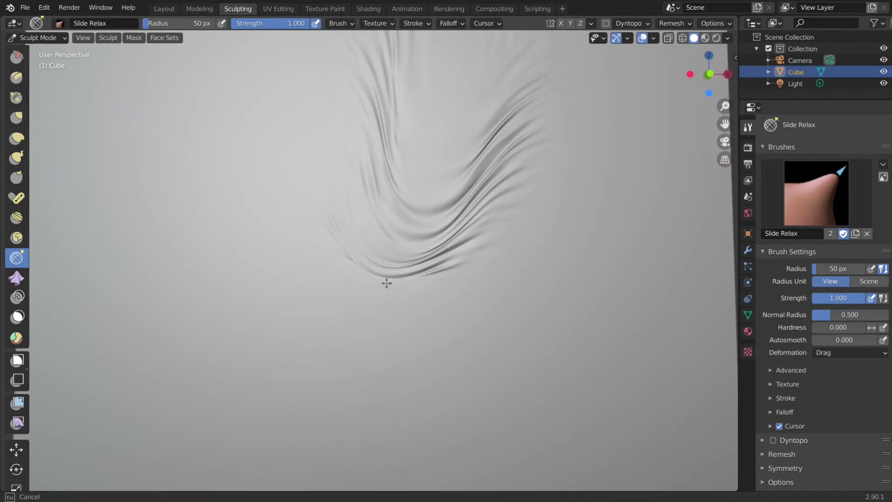
pyautogui.moveTo(395, 298); pyautogui.dragTo(385, 236)
pyautogui.scroll(-6, 385, 235)
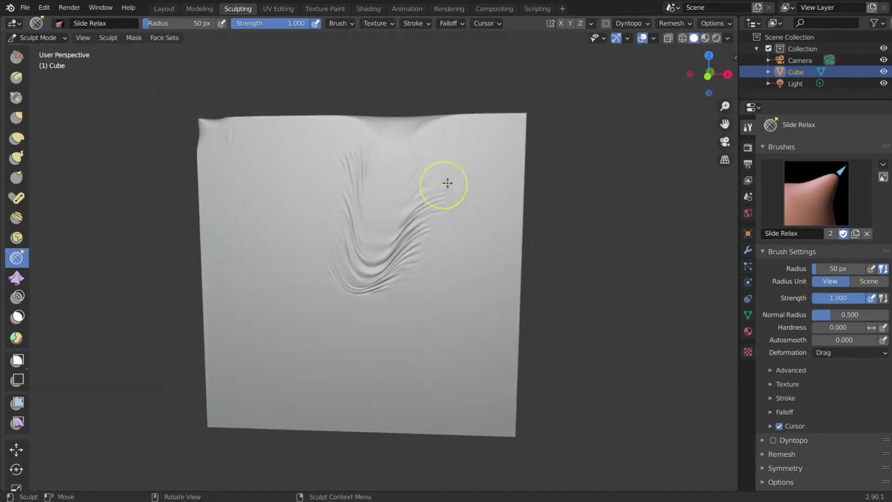
# Relax the fold near the cube's top edge from a top-down angle
pyautogui.moveTo(450, 185)
pyautogui.mouseDown(button='middle')
pyautogui.moveTo(427, 225)
pyautogui.moveTo(442, 265)
pyautogui.mouseUp(button='middle')
pyautogui.moveTo(401, 274); pyautogui.dragTo(401, 274)
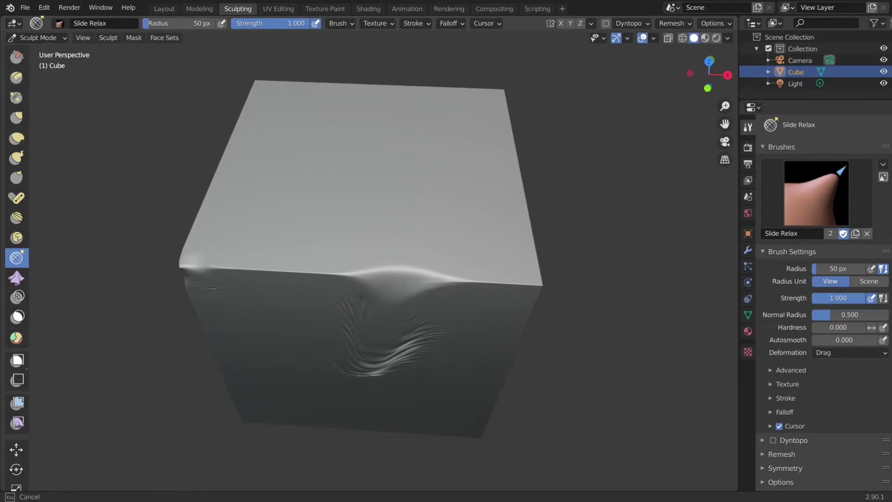
pyautogui.moveTo(362, 295); pyautogui.dragTo(362, 296)
pyautogui.scroll(-4, 442, 303)
pyautogui.moveTo(442, 303)
pyautogui.mouseDown(button='middle')
pyautogui.moveTo(490, 239)
pyautogui.moveTo(494, 211)
pyautogui.moveTo(519, 237)
pyautogui.moveTo(679, 224)
pyautogui.mouseUp(button='middle')
# From the camera view, crumple the cube's top-left edge into cloth folds with the Cloth brush
pyautogui.click(725, 142)
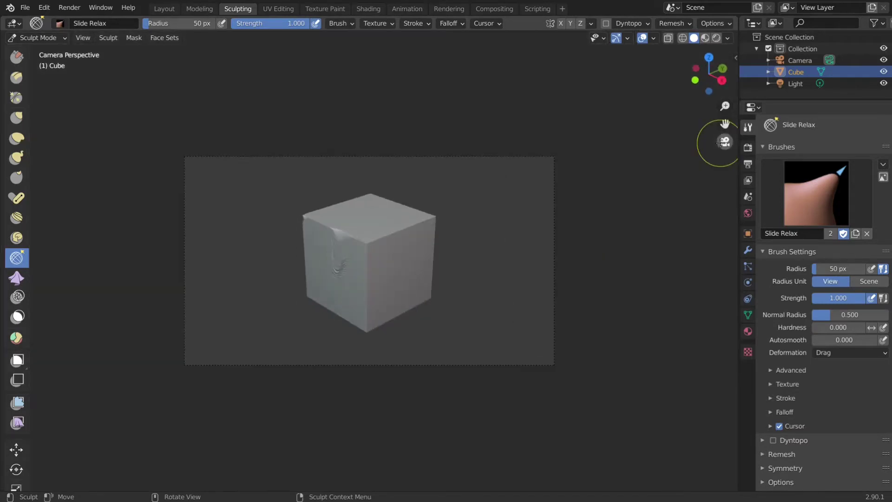
pyautogui.scroll(3, 285, 263)
pyautogui.scroll(-2, 361, 244)
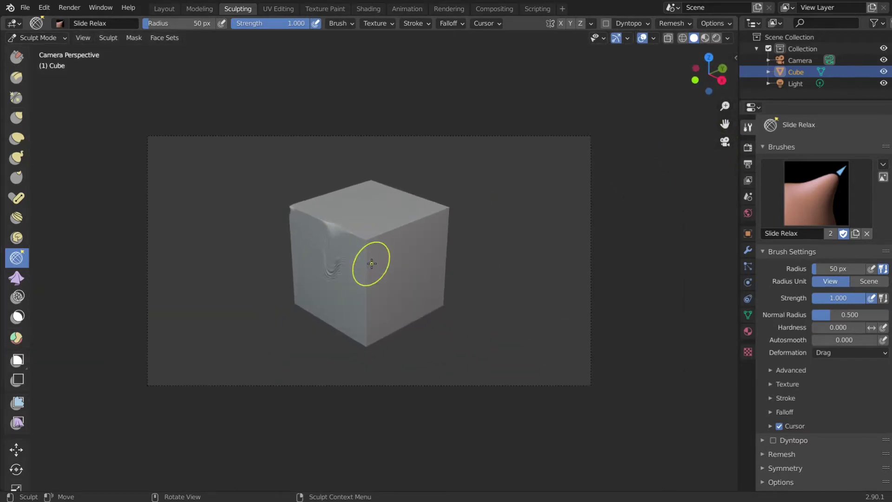
pyautogui.scroll(1, 372, 264)
pyautogui.click(16, 278)
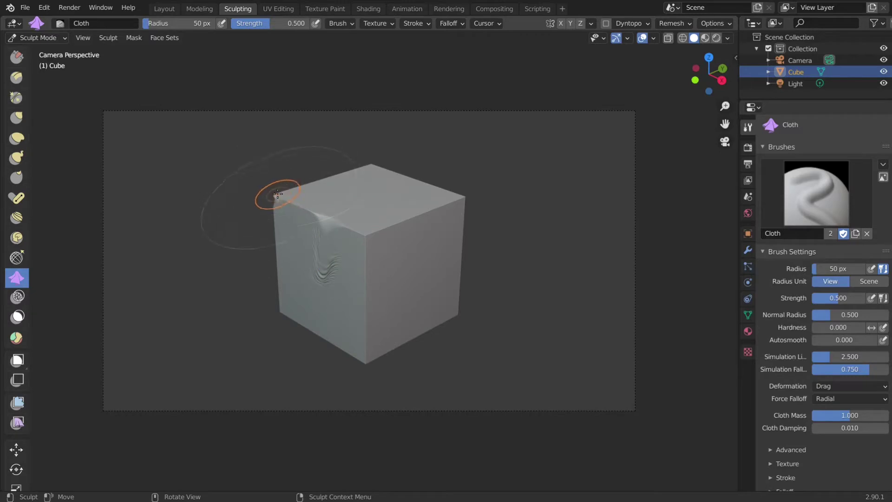
pyautogui.moveTo(288, 192); pyautogui.dragTo(297, 194)
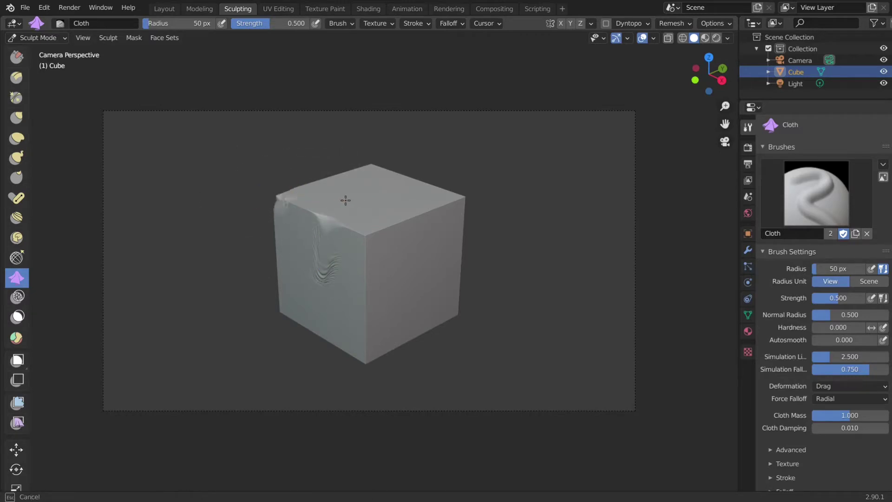
pyautogui.moveTo(381, 200); pyautogui.dragTo(385, 200)
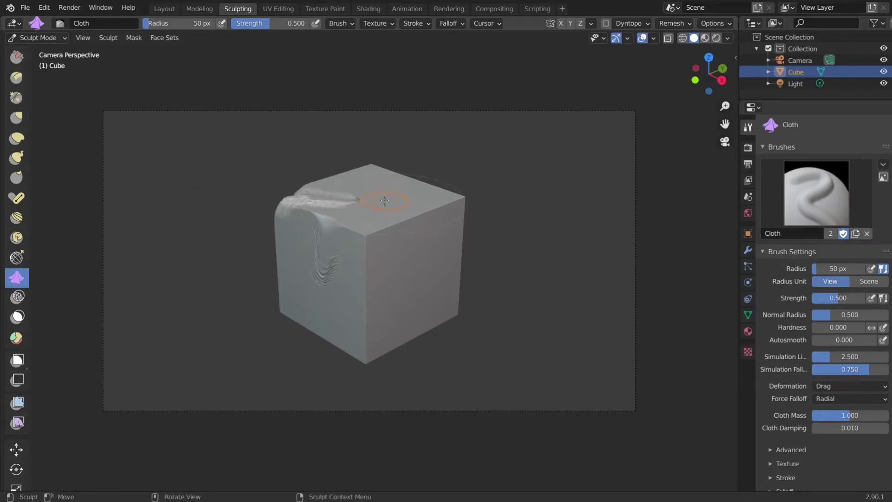
# Relax the folded surface across the cube's top with Slide Relax
pyautogui.click(18, 261)
pyautogui.moveTo(313, 209); pyautogui.dragTo(357, 205)
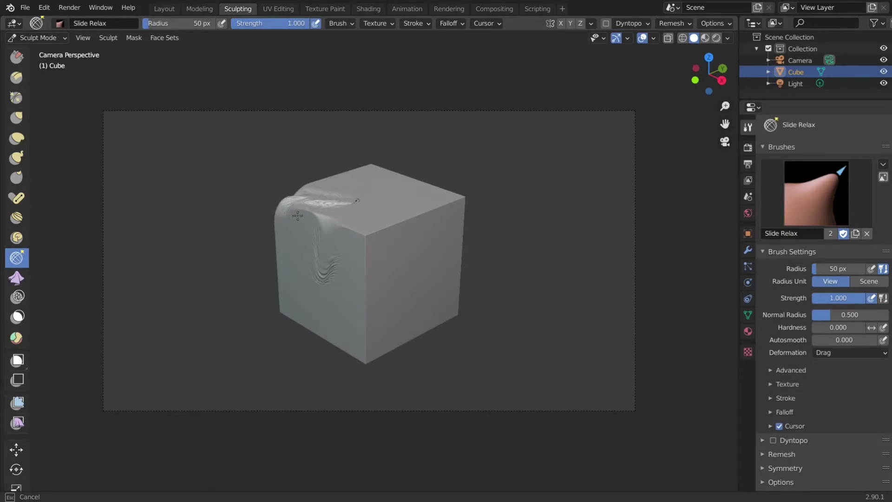
pyautogui.moveTo(298, 215); pyautogui.dragTo(288, 243)
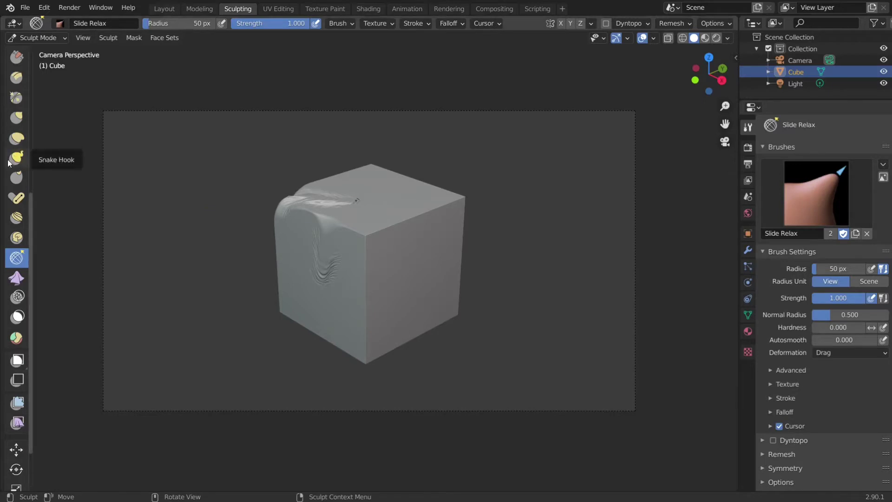
# Pull a bulge from the right face with Elastic Deform, then wrinkle it with Cloth
pyautogui.click(16, 138)
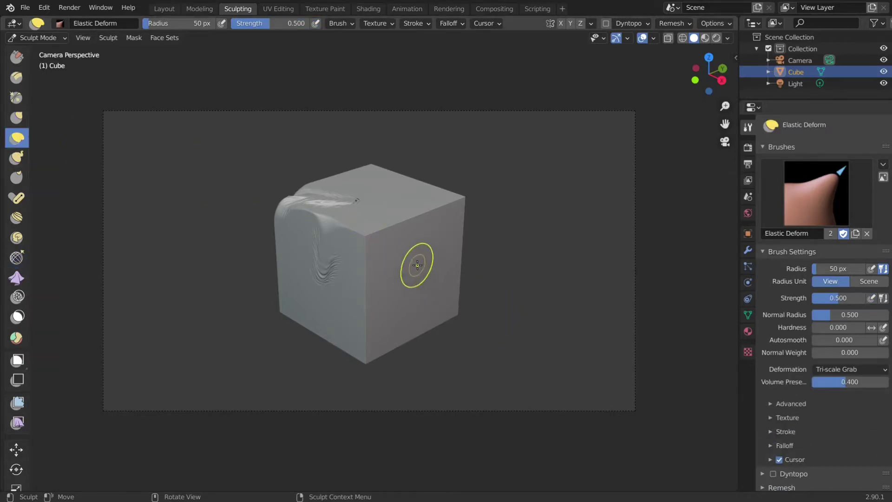
pyautogui.moveTo(414, 267); pyautogui.dragTo(484, 294)
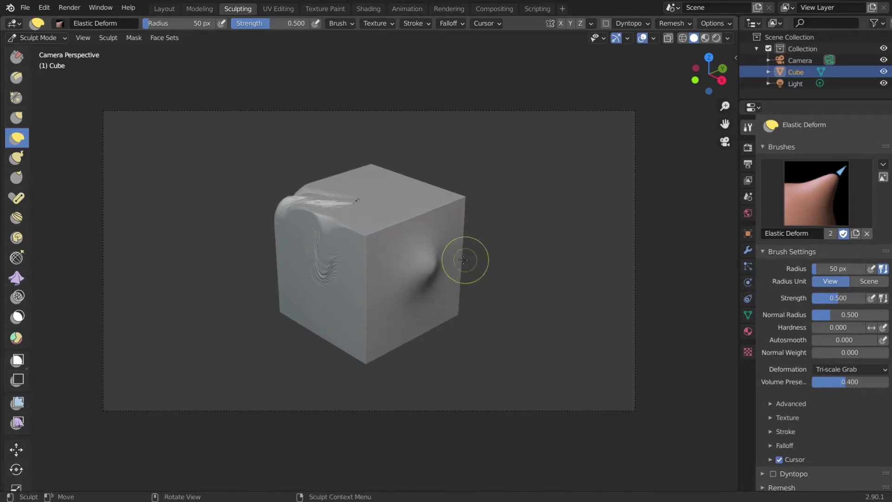
pyautogui.click(17, 278)
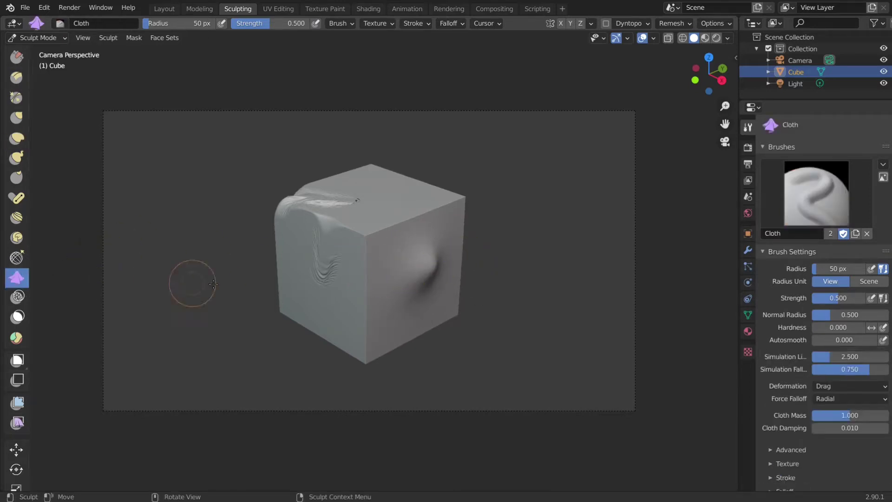
pyautogui.moveTo(409, 275); pyautogui.dragTo(440, 282)
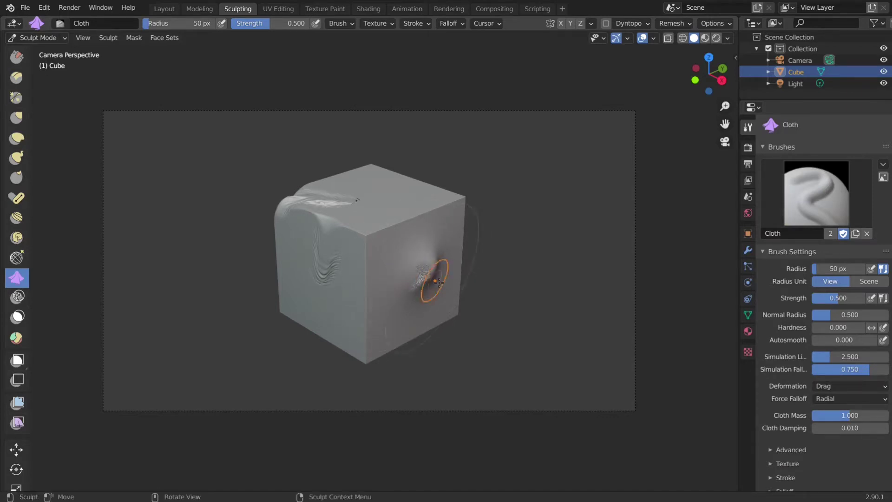
# Add arching and curling cloth folds around the right-face wrinkle patch
pyautogui.moveTo(471, 282)
pyautogui.mouseDown(button='middle')
pyautogui.moveTo(399, 219)
pyautogui.moveTo(401, 232)
pyautogui.mouseUp(button='middle')
pyautogui.scroll(6, 398, 218)
pyautogui.moveTo(367, 313); pyautogui.dragTo(369, 260)
pyautogui.moveTo(431, 233)
pyautogui.mouseDown()
pyautogui.moveTo(414, 212)
pyautogui.moveTo(419, 197)
pyautogui.mouseUp()
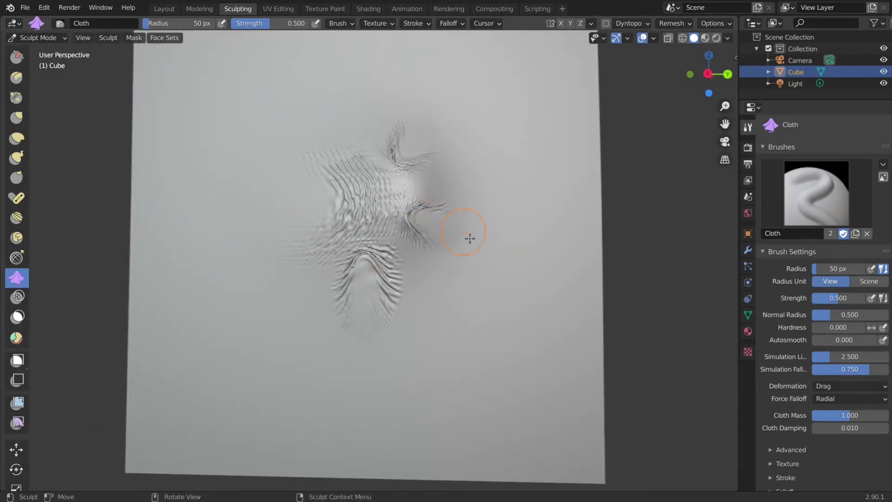
pyautogui.moveTo(409, 265)
pyautogui.mouseDown()
pyautogui.moveTo(396, 203)
pyautogui.moveTo(447, 177)
pyautogui.moveTo(412, 153)
pyautogui.mouseUp()
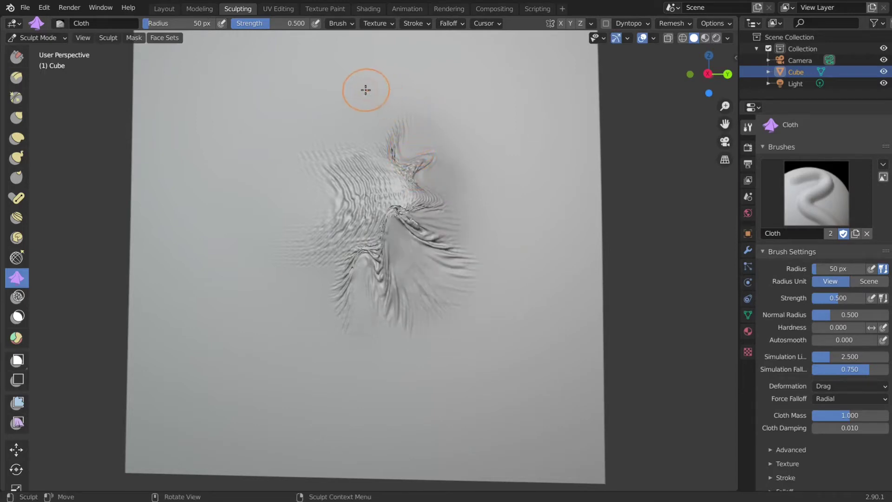
pyautogui.moveTo(364, 90)
pyautogui.mouseDown()
pyautogui.moveTo(338, 124)
pyautogui.moveTo(297, 148)
pyautogui.mouseUp()
pyautogui.moveTo(263, 215)
pyautogui.mouseDown()
pyautogui.moveTo(277, 281)
pyautogui.moveTo(306, 270)
pyautogui.mouseUp()
# Orbit to see the whole cube, return to camera view and pick Slide Relax
pyautogui.scroll(-5, 434, 181)
pyautogui.moveTo(434, 181)
pyautogui.mouseDown(button='middle')
pyautogui.moveTo(440, 215)
pyautogui.moveTo(502, 219)
pyautogui.moveTo(590, 190)
pyautogui.mouseUp(button='middle')
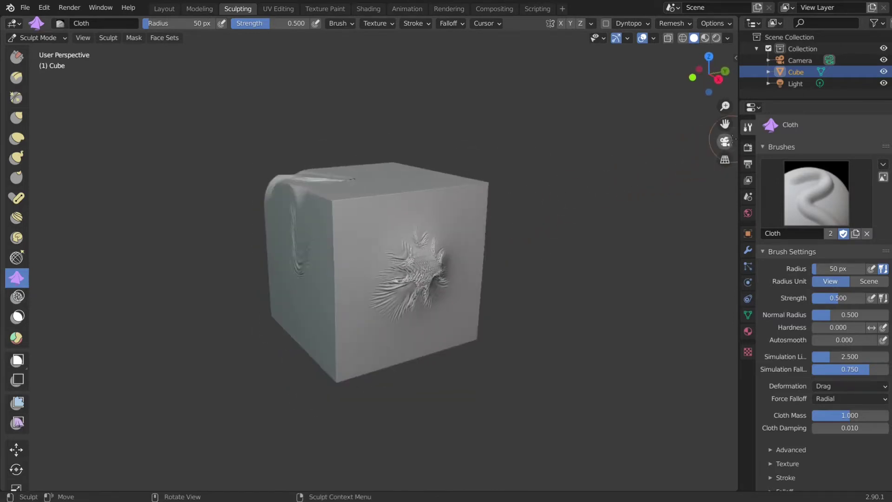
pyautogui.click(725, 141)
pyautogui.click(16, 257)
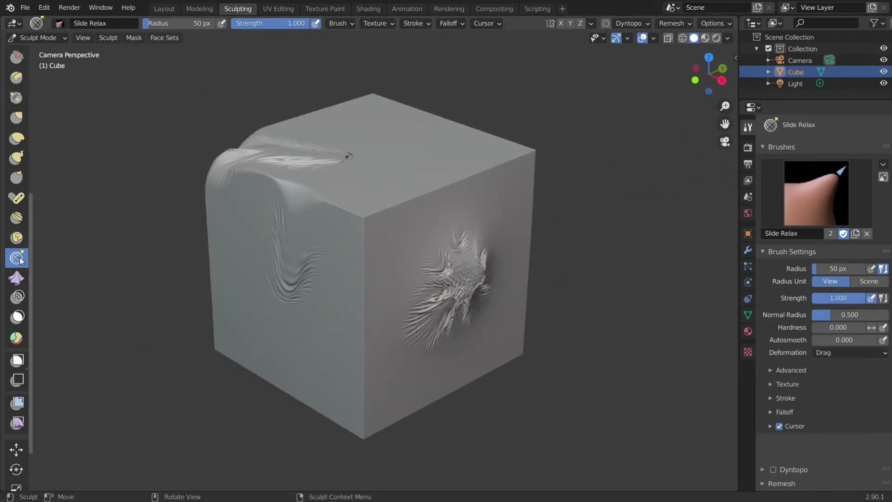
pyautogui.scroll(-2, 259, 259)
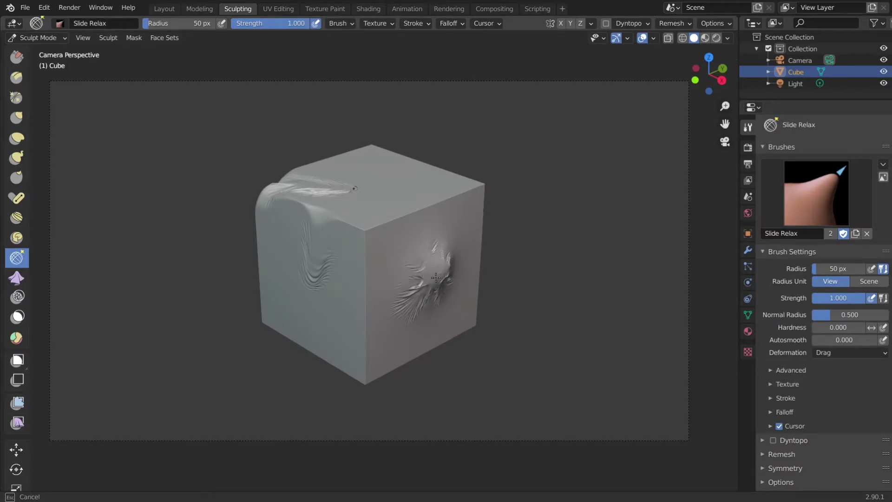
# Face the right side via numpad 3, soften its wrinkles with Slide Relax, then return to camera view
pyautogui.press('KP_3')
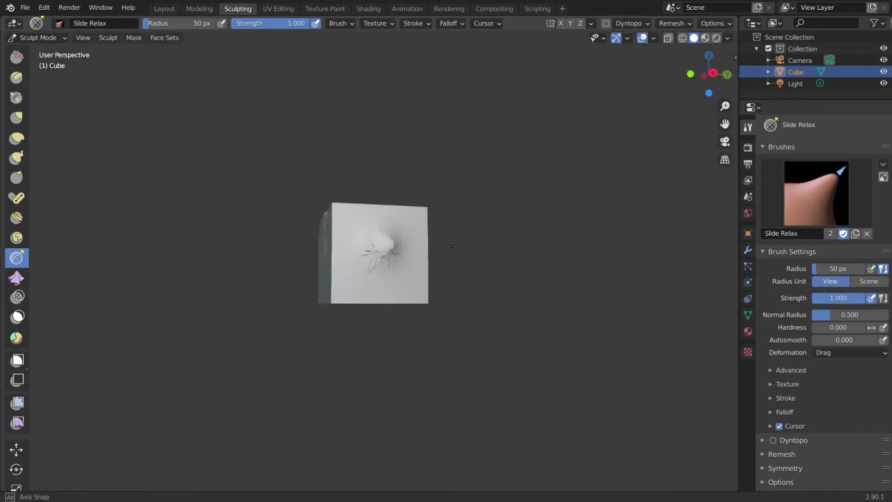
pyautogui.scroll(6, 446, 236)
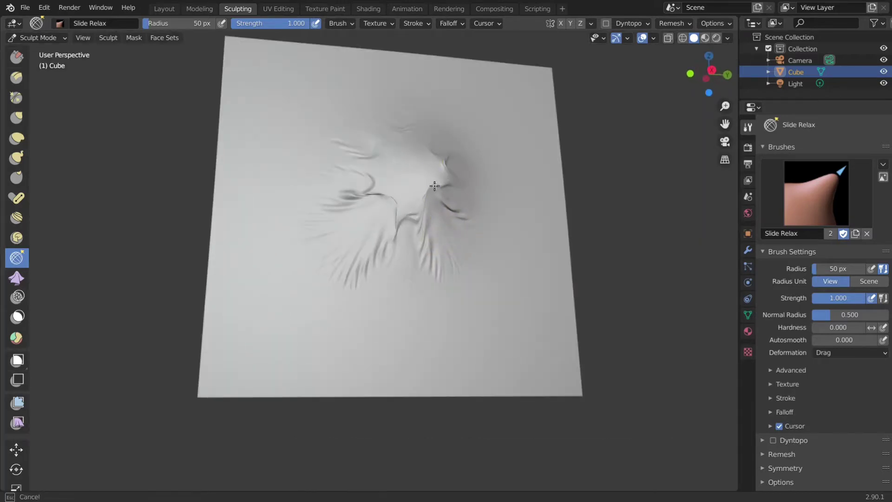
pyautogui.scroll(5, 438, 175)
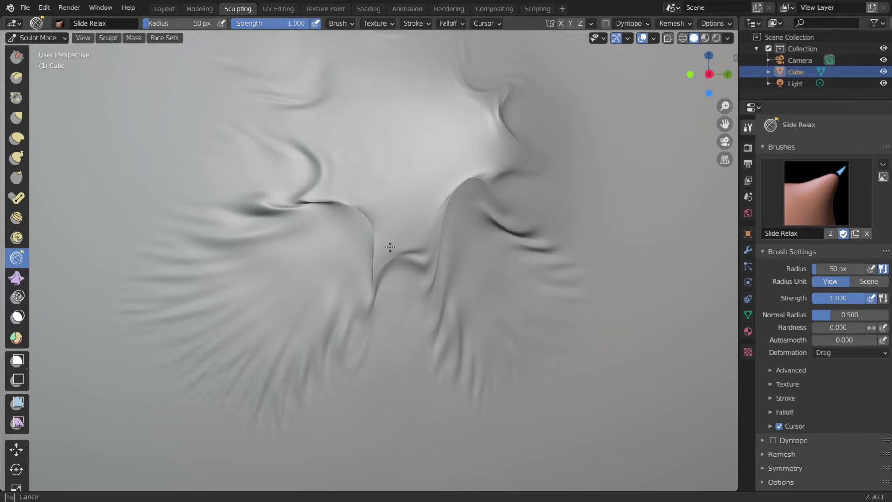
pyautogui.scroll(-5, 399, 169)
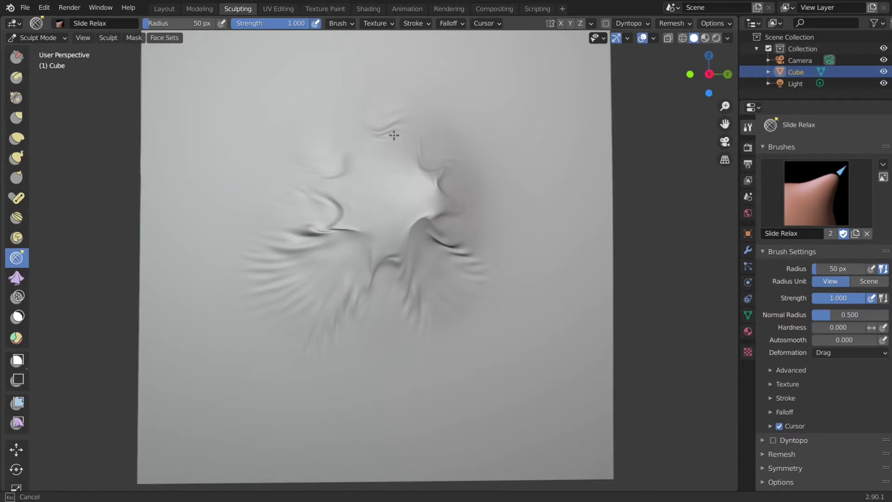
pyautogui.scroll(-10, 339, 289)
pyautogui.moveTo(338, 289); pyautogui.dragTo(494, 299, button='middle')
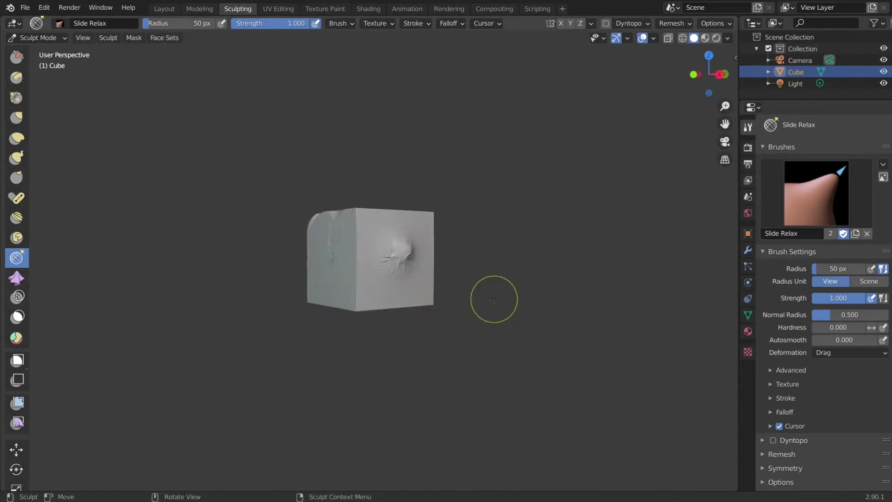
pyautogui.click(725, 141)
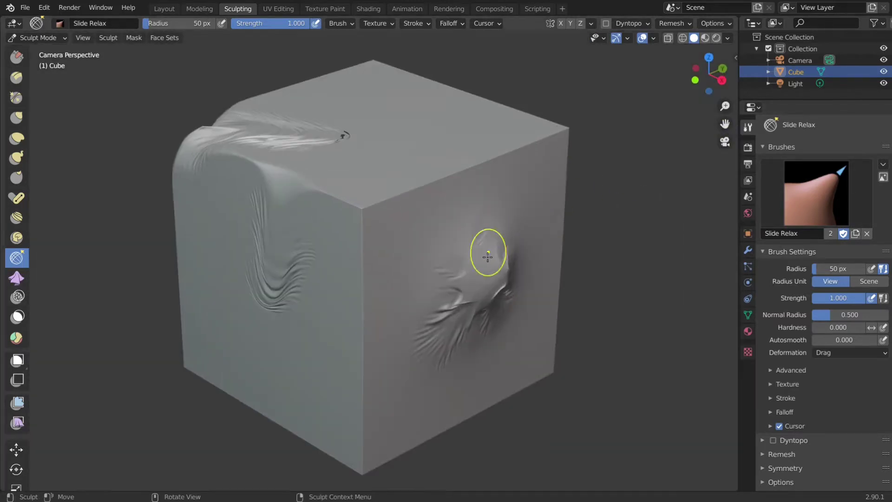
pyautogui.scroll(-1, 488, 313)
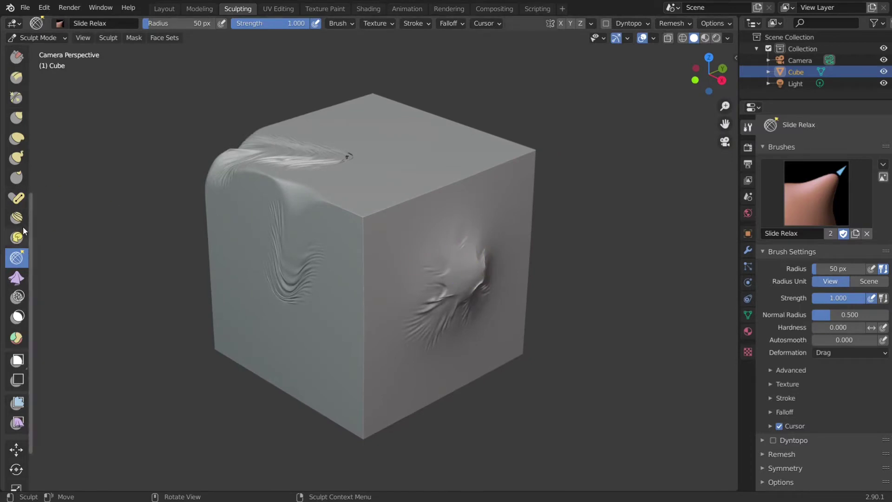
# Pull a tall peak up from the cube's top face with Elastic Deform
pyautogui.click(17, 138)
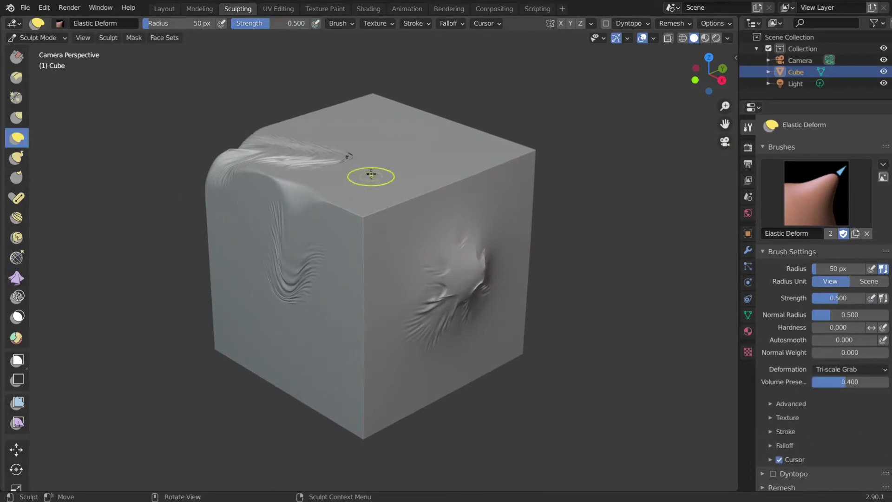
pyautogui.moveTo(423, 164); pyautogui.dragTo(421, 135)
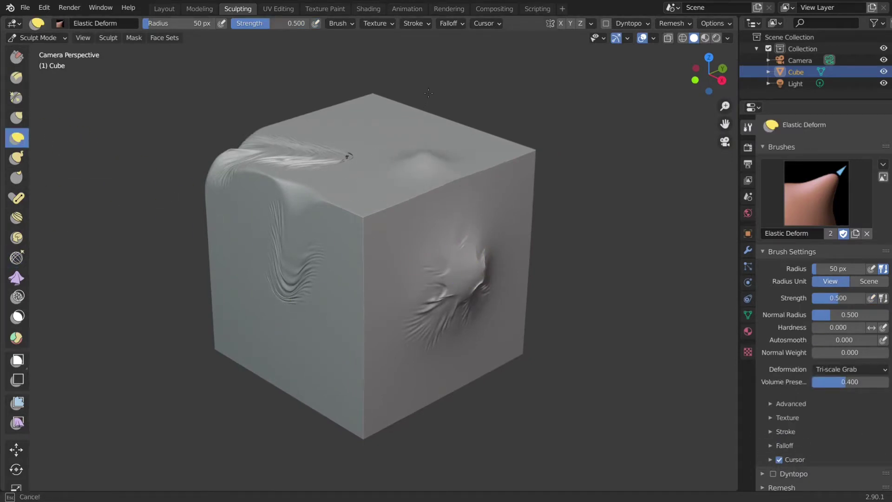
pyautogui.moveTo(437, 42)
pyautogui.mouseDown()
pyautogui.moveTo(419, 135)
pyautogui.moveTo(424, 144)
pyautogui.moveTo(411, 113)
pyautogui.moveTo(432, 144)
pyautogui.moveTo(453, 124)
pyautogui.mouseUp()
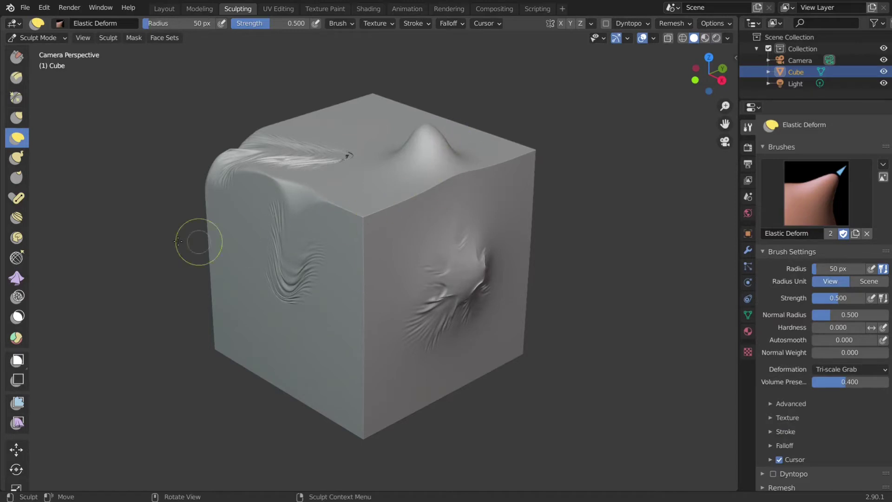
# Wrinkle the peak and its surroundings with Cloth brush strokes
pyautogui.click(16, 277)
pyautogui.moveTo(488, 149); pyautogui.dragTo(432, 196, button='middle')
pyautogui.moveTo(354, 254)
pyautogui.mouseDown()
pyautogui.moveTo(383, 234)
pyautogui.moveTo(425, 248)
pyautogui.moveTo(402, 230)
pyautogui.mouseUp()
pyautogui.scroll(6, 402, 232)
pyautogui.moveTo(483, 283); pyautogui.dragTo(460, 242)
pyautogui.moveTo(460, 242); pyautogui.dragTo(423, 189, button='middle')
pyautogui.moveTo(354, 193); pyautogui.dragTo(290, 167)
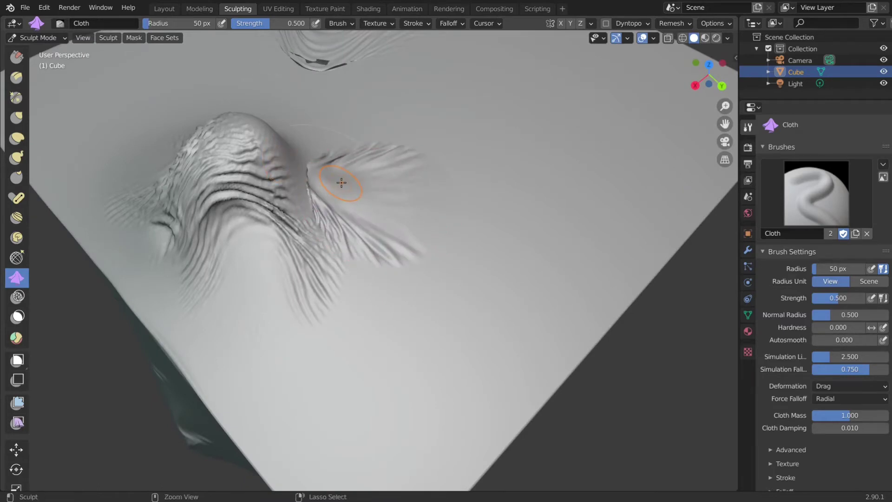
# Undo the last wrinkle, then add fresh cloth strokes across the top face and right side
pyautogui.hotkey('ctrl', 'z')
pyautogui.scroll(-4, 482, 205)
pyautogui.moveTo(482, 205)
pyautogui.mouseDown()
pyautogui.moveTo(435, 205)
pyautogui.moveTo(595, 192)
pyautogui.mouseUp()
pyautogui.moveTo(514, 211)
pyautogui.mouseDown()
pyautogui.moveTo(487, 174)
pyautogui.moveTo(466, 211)
pyautogui.moveTo(504, 235)
pyautogui.moveTo(495, 183)
pyautogui.moveTo(462, 200)
pyautogui.moveTo(520, 240)
pyautogui.moveTo(456, 191)
pyautogui.moveTo(483, 199)
pyautogui.moveTo(516, 230)
pyautogui.moveTo(513, 205)
pyautogui.moveTo(485, 181)
pyautogui.moveTo(506, 206)
pyautogui.moveTo(606, 216)
pyautogui.mouseUp()
pyautogui.moveTo(605, 217); pyautogui.dragTo(528, 193, button='middle')
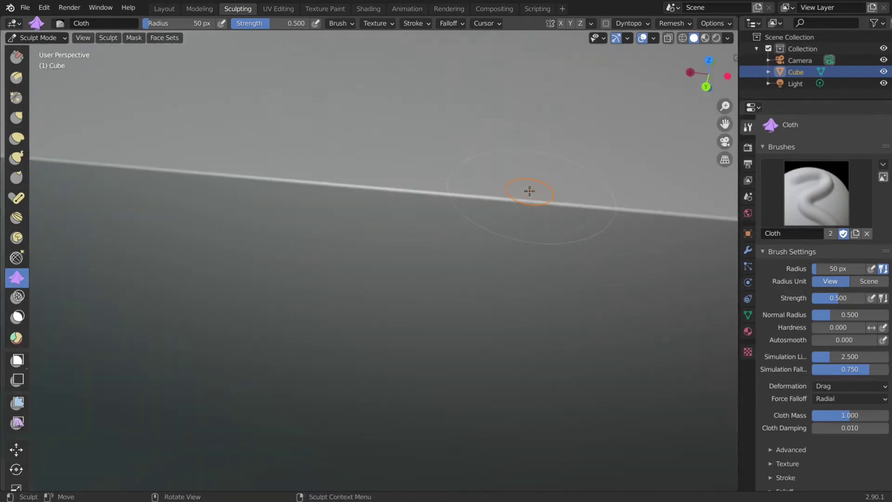
pyautogui.scroll(-5, 465, 153)
pyautogui.moveTo(284, 122); pyautogui.dragTo(358, 199, button='middle')
pyautogui.scroll(5, 359, 186)
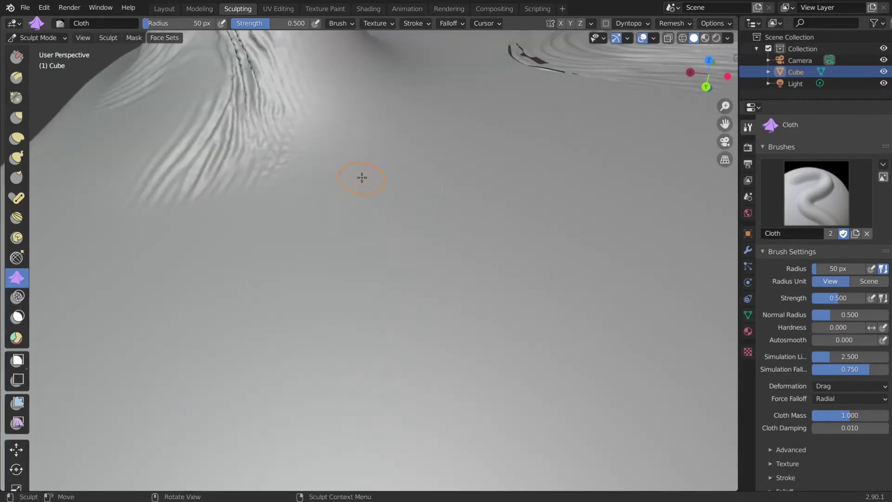
pyautogui.scroll(-3, 319, 205)
# Build a folded ridge on the left, swirl a corner, and crumple the front corner leftward
pyautogui.moveTo(303, 259)
pyautogui.mouseDown()
pyautogui.moveTo(297, 233)
pyautogui.moveTo(309, 205)
pyautogui.moveTo(344, 205)
pyautogui.mouseUp()
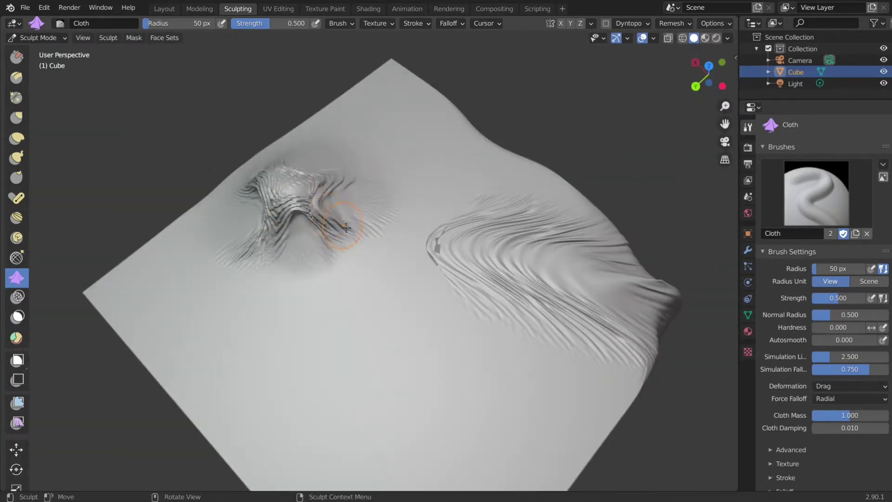
pyautogui.moveTo(321, 218); pyautogui.dragTo(463, 179, button='middle')
pyautogui.moveTo(574, 253); pyautogui.dragTo(566, 231, button='middle')
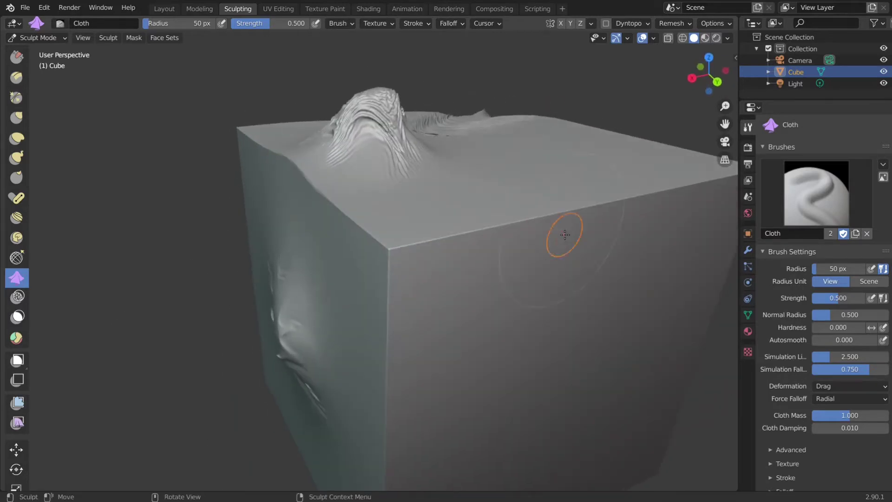
pyautogui.moveTo(389, 238); pyautogui.dragTo(388, 238, button='middle')
pyautogui.moveTo(388, 238); pyautogui.dragTo(400, 240)
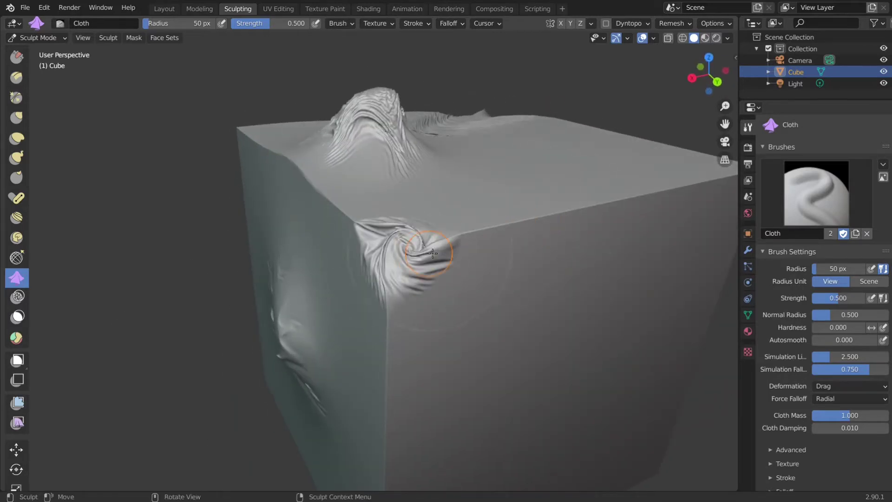
pyautogui.moveTo(400, 239)
pyautogui.mouseDown(button='middle')
pyautogui.moveTo(502, 241)
pyautogui.moveTo(458, 258)
pyautogui.moveTo(454, 225)
pyautogui.moveTo(472, 243)
pyautogui.moveTo(569, 219)
pyautogui.moveTo(608, 175)
pyautogui.mouseUp(button='middle')
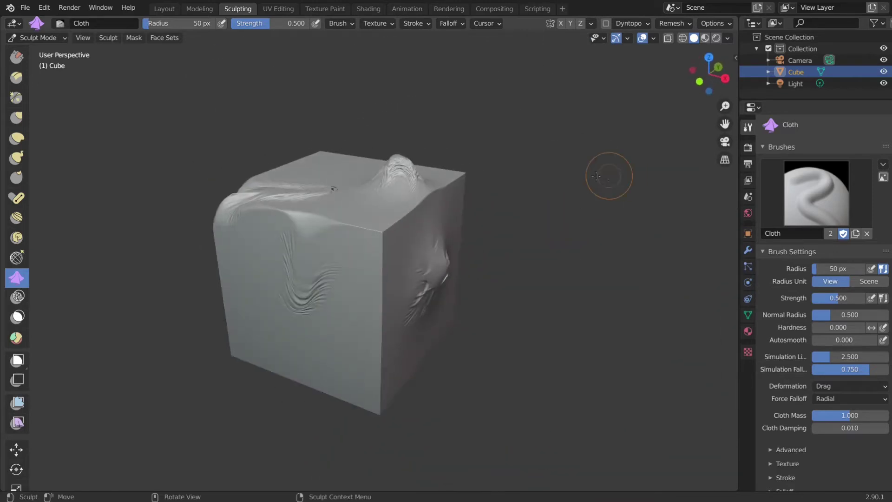
pyautogui.scroll(5, 607, 175)
pyautogui.moveTo(395, 177)
pyautogui.mouseDown()
pyautogui.moveTo(411, 184)
pyautogui.moveTo(415, 178)
pyautogui.moveTo(405, 177)
pyautogui.moveTo(407, 198)
pyautogui.moveTo(391, 172)
pyautogui.moveTo(381, 190)
pyautogui.moveTo(406, 187)
pyautogui.mouseUp()
pyautogui.moveTo(407, 188); pyautogui.dragTo(418, 186, button='middle')
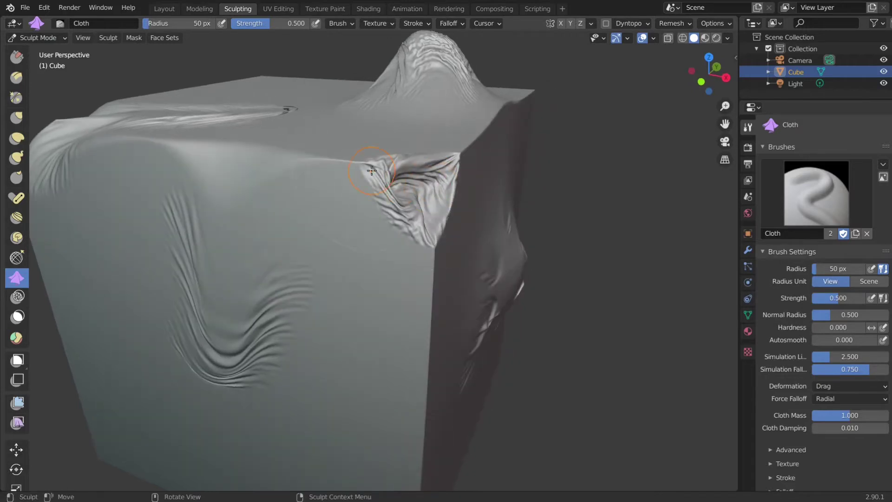
pyautogui.moveTo(372, 184)
pyautogui.mouseDown()
pyautogui.moveTo(337, 158)
pyautogui.moveTo(327, 195)
pyautogui.moveTo(287, 158)
pyautogui.moveTo(270, 185)
pyautogui.moveTo(236, 168)
pyautogui.moveTo(206, 167)
pyautogui.moveTo(195, 185)
pyautogui.moveTo(147, 153)
pyautogui.moveTo(132, 171)
pyautogui.moveTo(108, 162)
pyautogui.moveTo(107, 177)
pyautogui.moveTo(98, 149)
pyautogui.moveTo(80, 145)
pyautogui.moveTo(70, 168)
pyautogui.mouseUp()
# Drag narrow cloth folds down the upper-left front edge and the front face
pyautogui.moveTo(70, 167); pyautogui.dragTo(325, 219, button='middle')
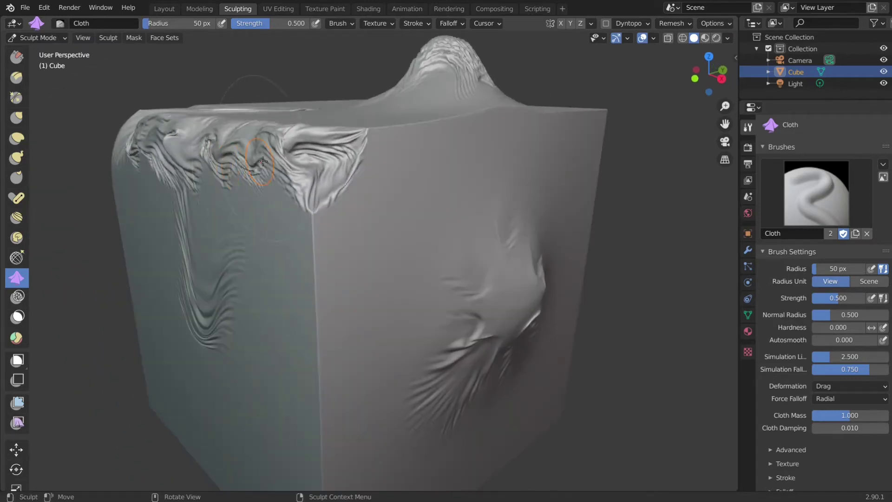
pyautogui.scroll(-3, 349, 223)
pyautogui.moveTo(312, 221)
pyautogui.mouseDown()
pyautogui.moveTo(293, 227)
pyautogui.moveTo(290, 243)
pyautogui.moveTo(293, 222)
pyautogui.moveTo(323, 232)
pyautogui.moveTo(314, 248)
pyautogui.moveTo(312, 232)
pyautogui.moveTo(267, 211)
pyautogui.moveTo(227, 218)
pyautogui.mouseUp()
pyautogui.moveTo(226, 201)
pyautogui.mouseDown()
pyautogui.moveTo(197, 217)
pyautogui.moveTo(195, 189)
pyautogui.moveTo(215, 192)
pyautogui.moveTo(179, 220)
pyautogui.mouseUp()
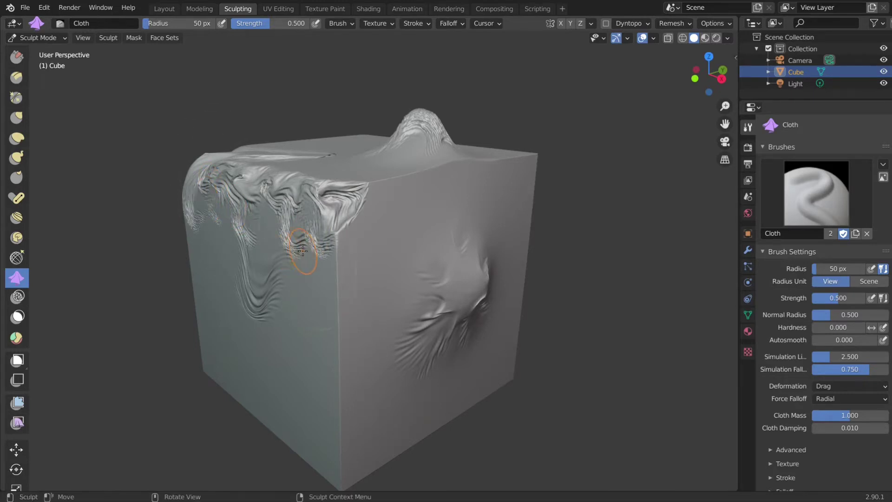
pyautogui.moveTo(295, 244)
pyautogui.mouseDown()
pyautogui.moveTo(299, 281)
pyautogui.moveTo(323, 259)
pyautogui.moveTo(322, 286)
pyautogui.moveTo(351, 217)
pyautogui.moveTo(349, 243)
pyautogui.moveTo(363, 219)
pyautogui.moveTo(379, 220)
pyautogui.moveTo(388, 191)
pyautogui.mouseUp()
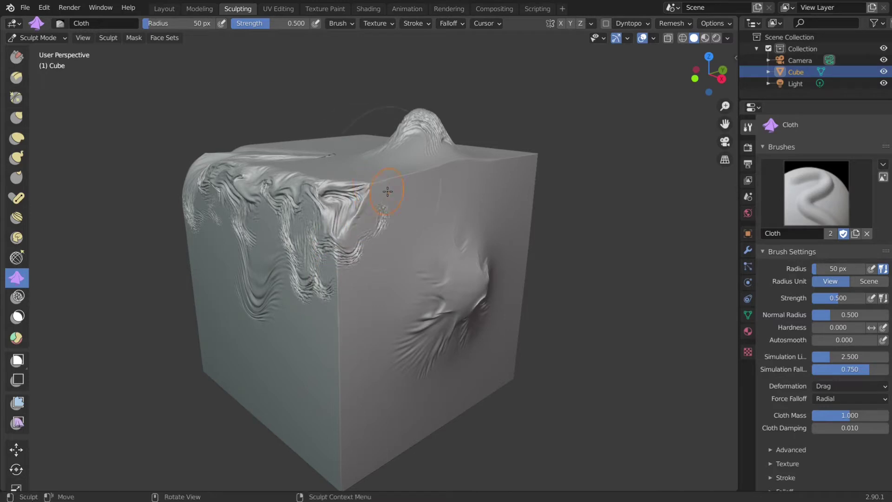
pyautogui.moveTo(394, 174); pyautogui.dragTo(411, 201, button='middle')
pyautogui.moveTo(372, 232); pyautogui.dragTo(367, 231)
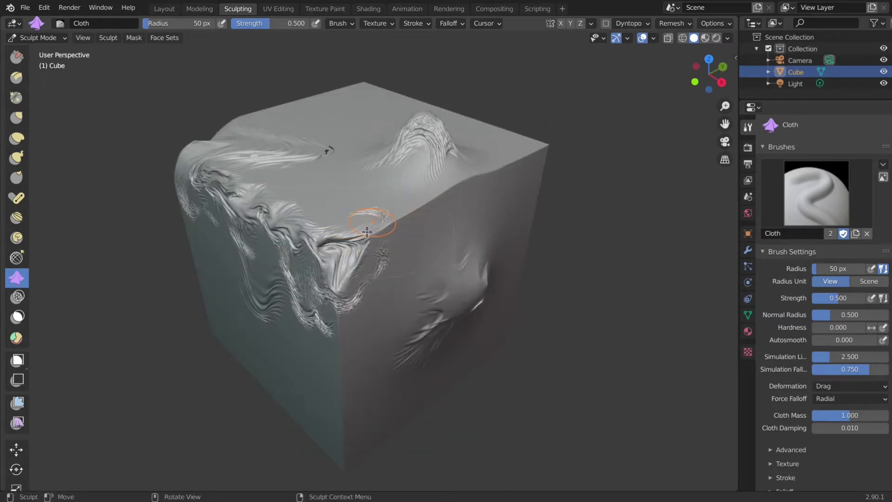
# From the camera view, switch to the Slide Relax brush and orbit around the cube
pyautogui.click(725, 141)
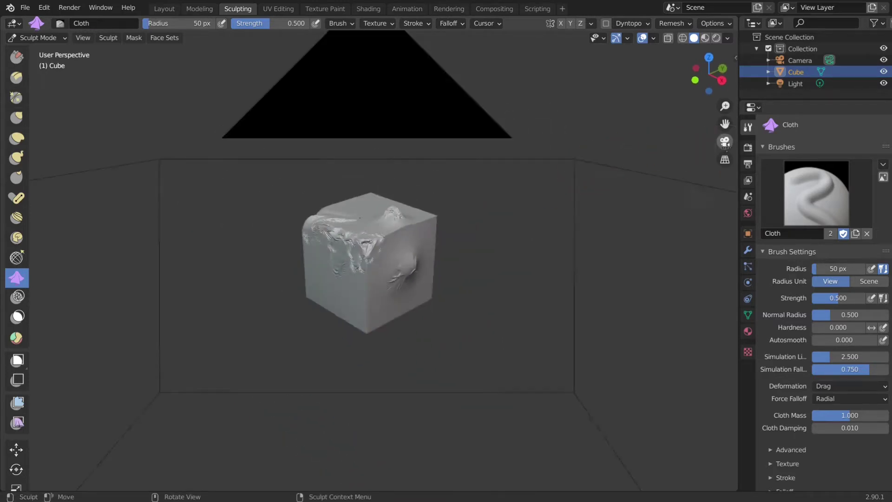
pyautogui.scroll(-3, 495, 258)
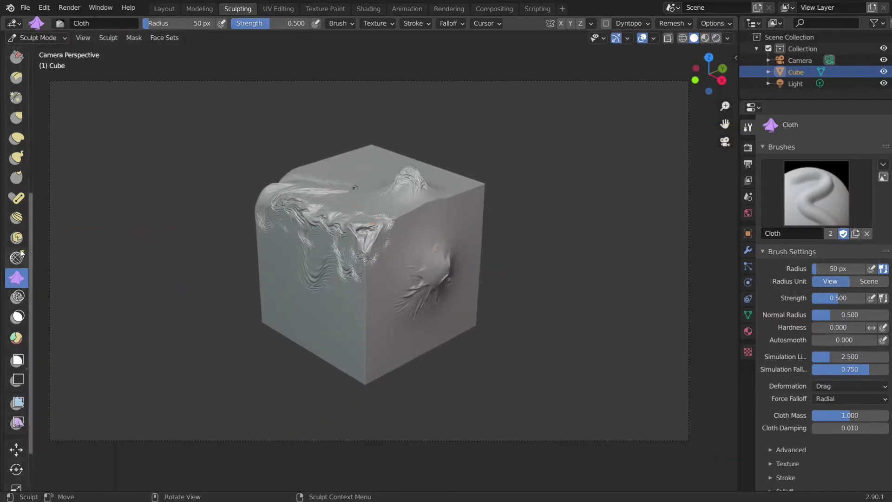
pyautogui.click(17, 258)
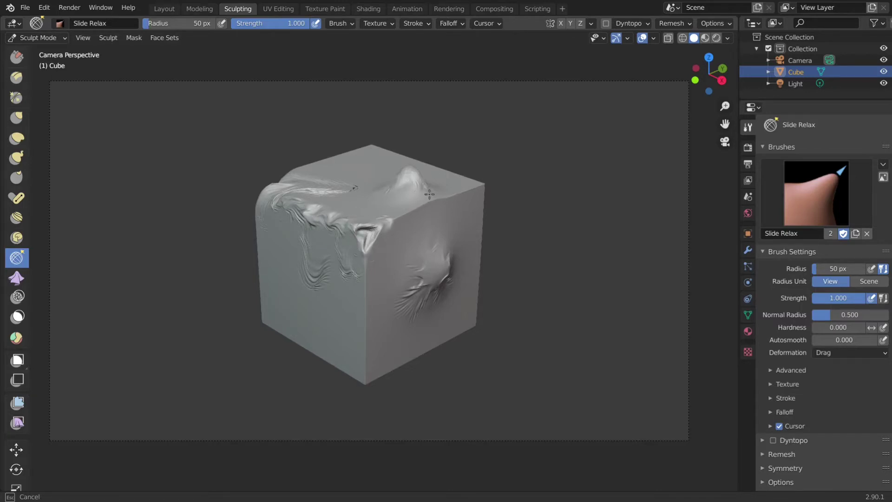
pyautogui.scroll(4, 430, 194)
pyautogui.scroll(-4, 376, 255)
pyautogui.scroll(4, 428, 249)
pyautogui.moveTo(432, 244)
pyautogui.mouseDown(button='middle')
pyautogui.moveTo(385, 265)
pyautogui.moveTo(423, 260)
pyautogui.mouseUp(button='middle')
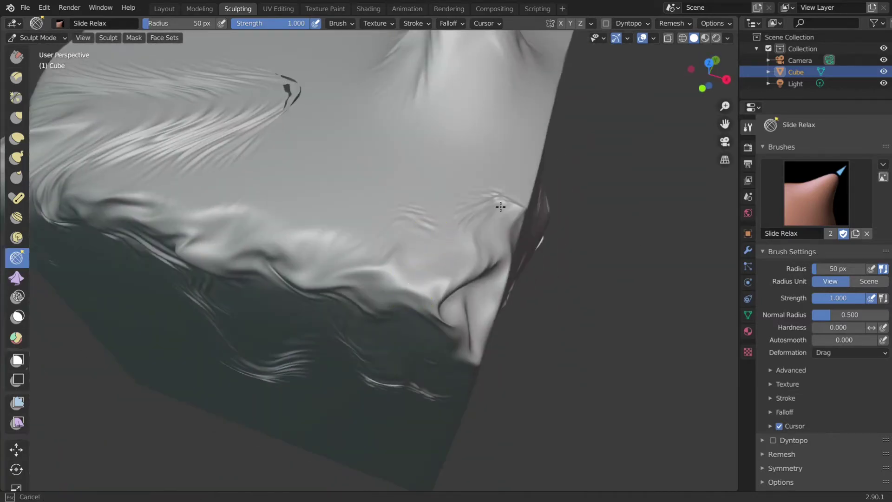
pyautogui.scroll(-3, 378, 199)
pyautogui.scroll(5, 426, 195)
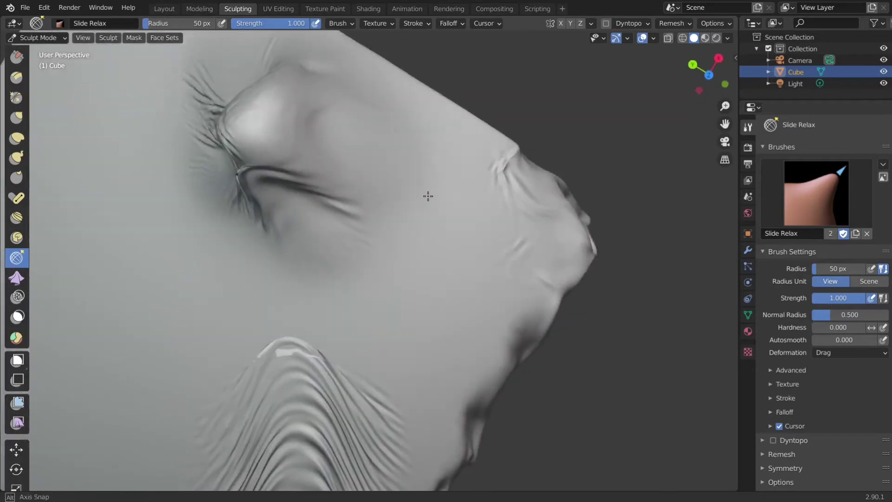
# Smooth the busy wrinkles on the left face and top edge, then return to camera view
pyautogui.moveTo(426, 196); pyautogui.dragTo(279, 240, button='middle')
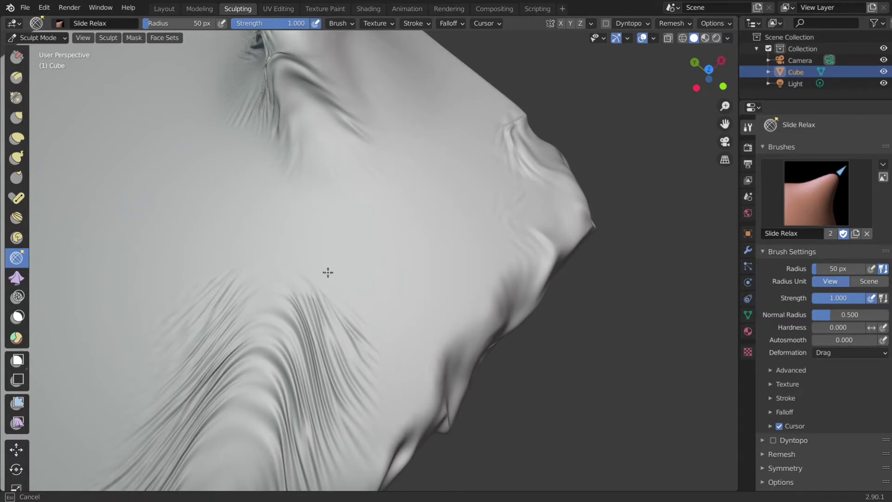
pyautogui.scroll(-5, 289, 279)
pyautogui.moveTo(362, 249)
pyautogui.mouseDown(button='middle')
pyautogui.moveTo(233, 200)
pyautogui.moveTo(263, 205)
pyautogui.moveTo(385, 183)
pyautogui.moveTo(478, 200)
pyautogui.mouseUp(button='middle')
pyautogui.scroll(2, 384, 183)
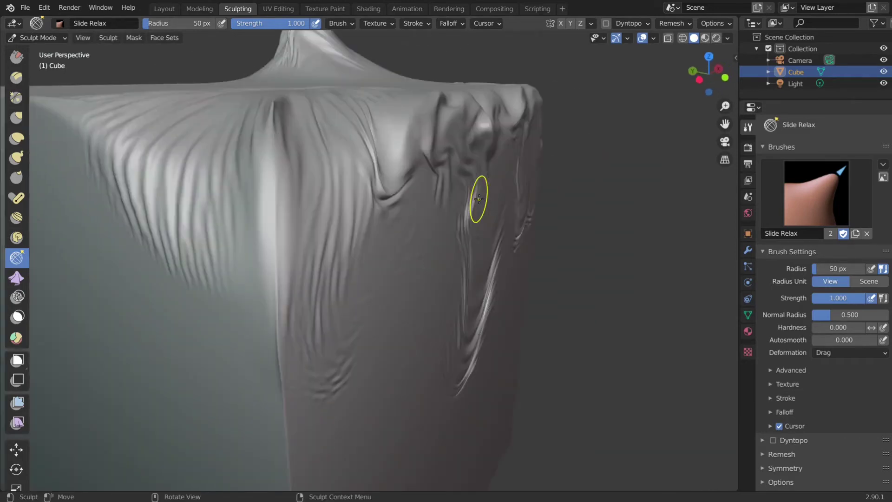
pyautogui.scroll(4, 401, 192)
pyautogui.press('b')
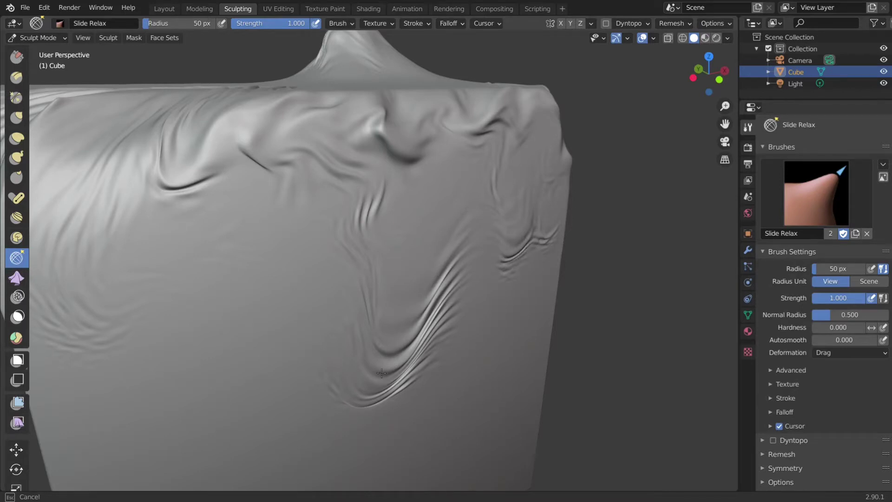
pyautogui.press('Escape')
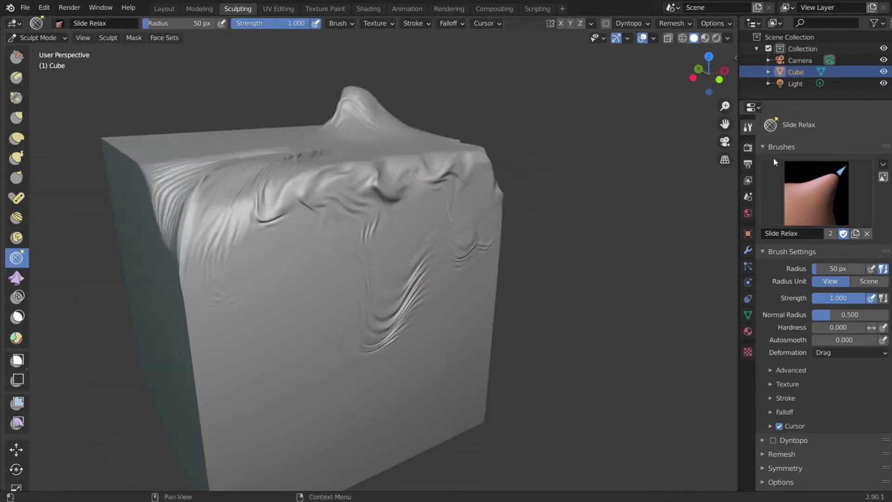
pyautogui.press('KP_0')
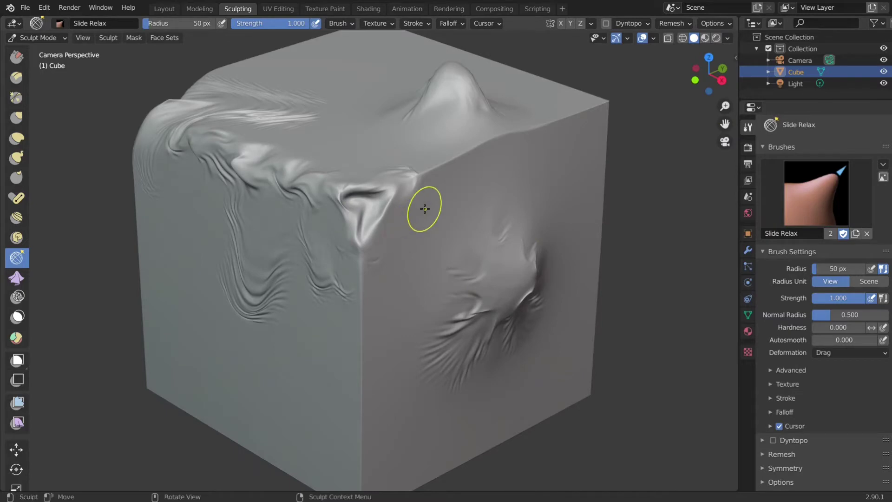
# Activate the Mesh Filter tool with Inflate at strength 1.000, passing through Cloth Filter
pyautogui.scroll(-5, 422, 205)
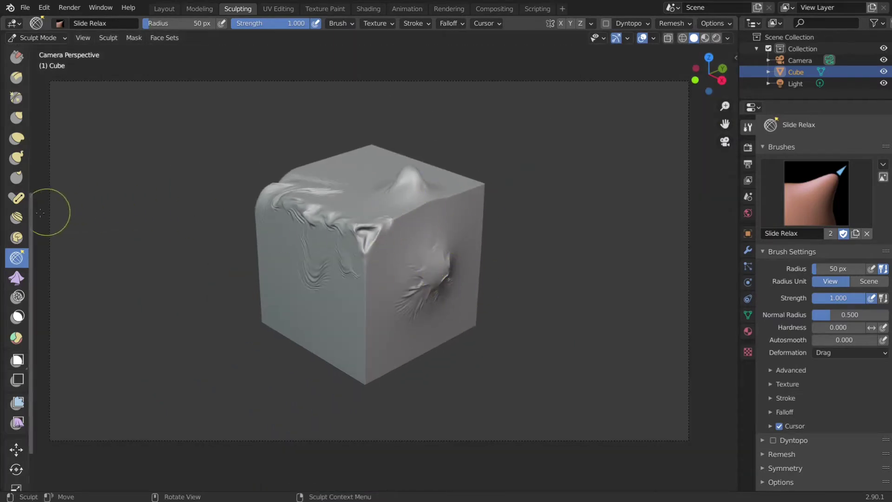
pyautogui.scroll(-3, 21, 325)
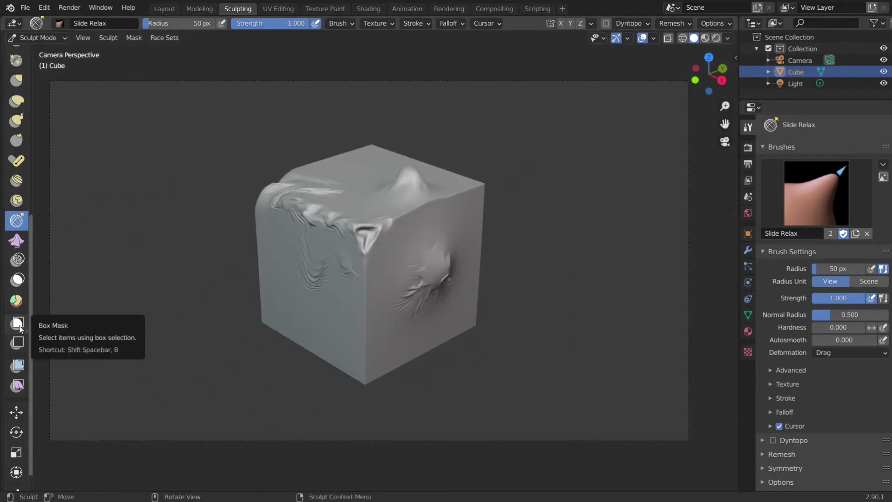
pyautogui.click(17, 367)
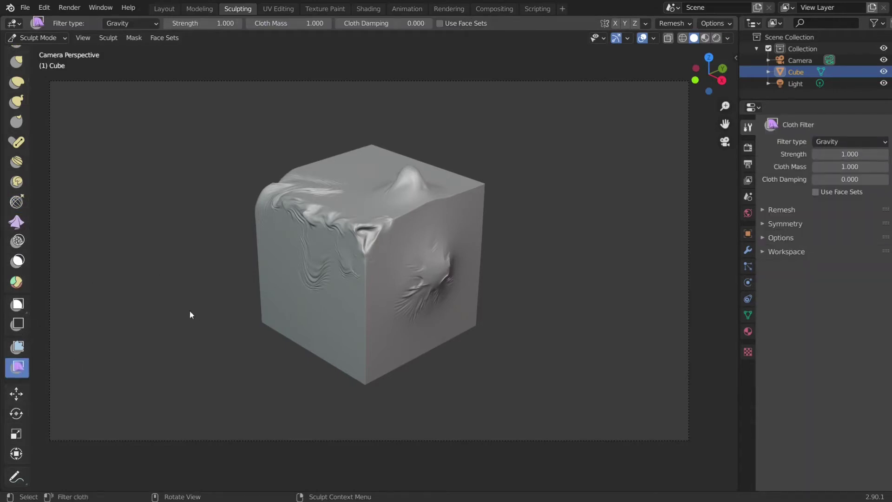
pyautogui.click(18, 347)
pyautogui.scroll(4, 17, 313)
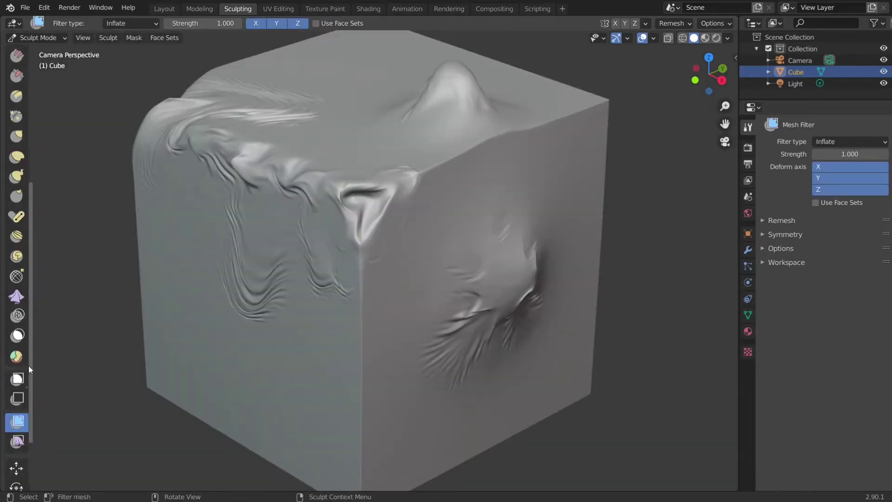
pyautogui.scroll(3, 24, 383)
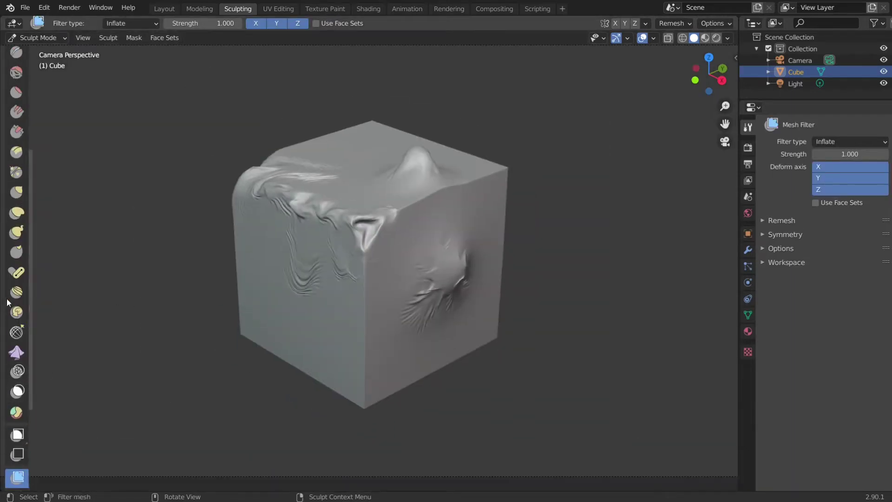
pyautogui.scroll(2, 14, 279)
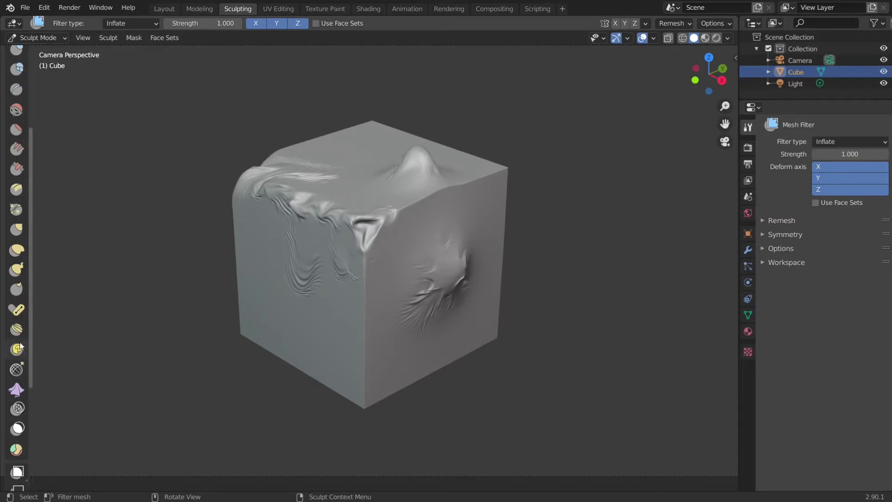
# Twist the front face with the Rotate brush, mask a test spot, then clear the mask
pyautogui.click(19, 348)
pyautogui.scroll(5, 312, 309)
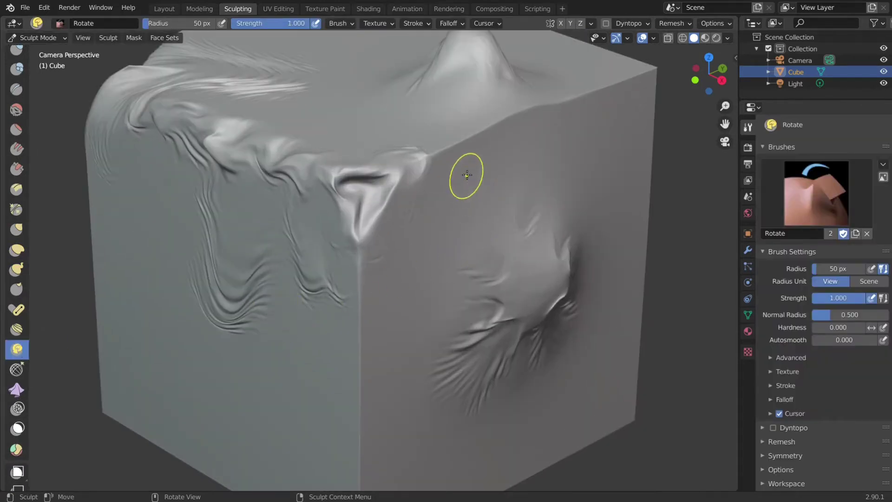
pyautogui.moveTo(467, 175)
pyautogui.mouseDown()
pyautogui.moveTo(457, 190)
pyautogui.moveTo(478, 156)
pyautogui.mouseUp()
pyautogui.scroll(-1, 23, 312)
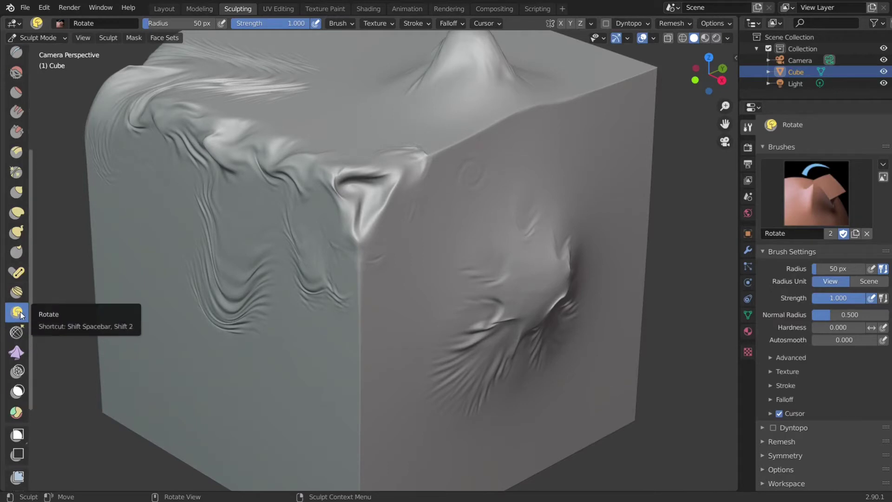
pyautogui.click(19, 392)
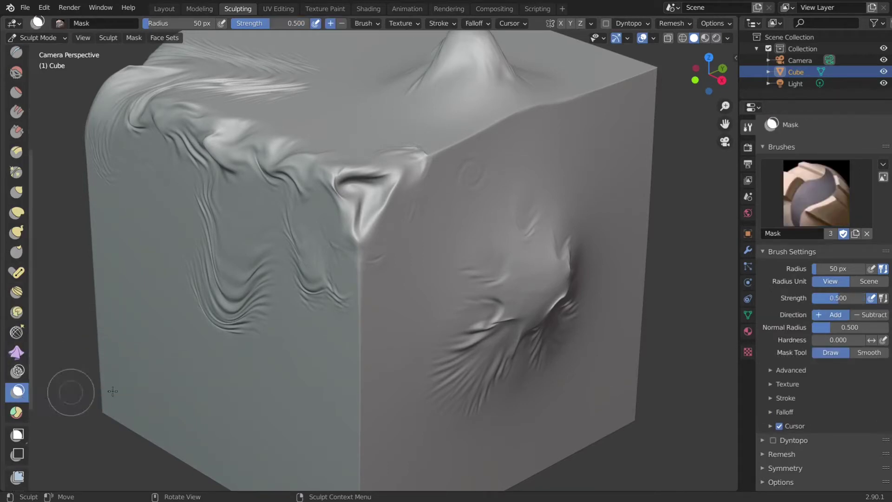
pyautogui.moveTo(483, 163)
pyautogui.mouseDown()
pyautogui.moveTo(465, 186)
pyautogui.moveTo(475, 194)
pyautogui.mouseUp()
pyautogui.scroll(4, 489, 186)
pyautogui.moveTo(489, 186); pyautogui.dragTo(434, 179, button='middle')
pyautogui.scroll(5, 433, 209)
pyautogui.moveTo(432, 243); pyautogui.dragTo(428, 239, button='middle')
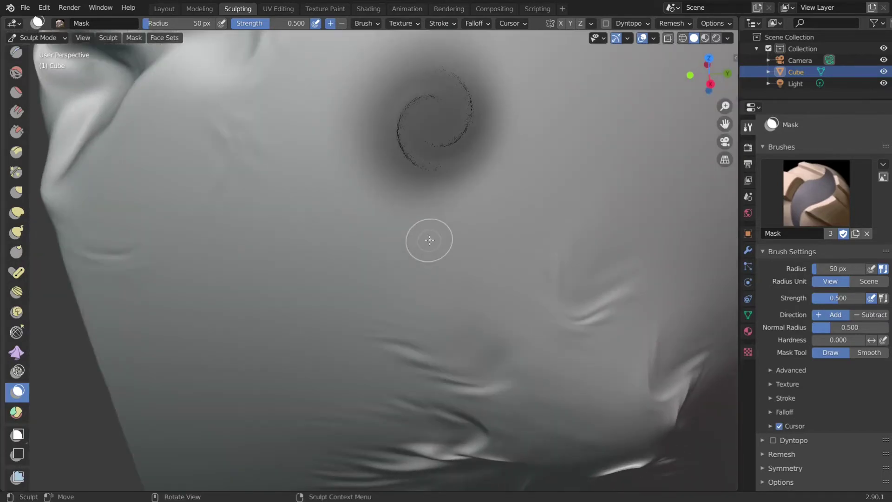
pyautogui.hotkey('alt', 'm')
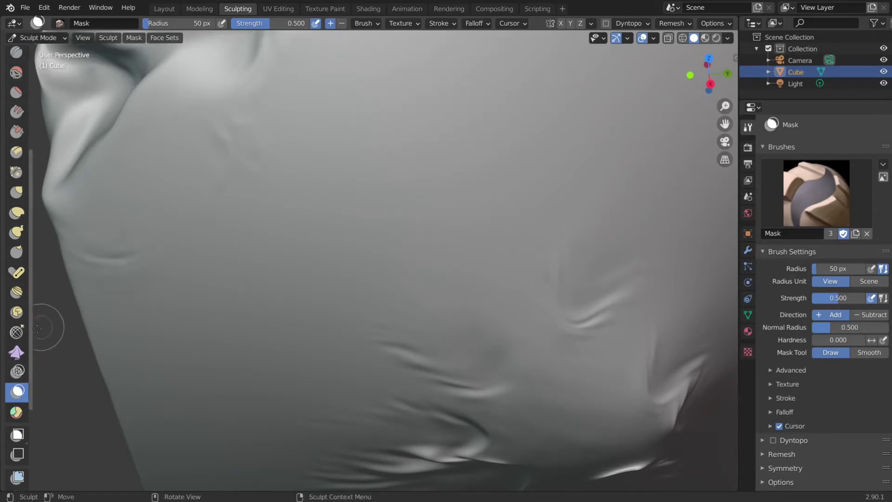
# Twist the upper surface into a swirl and paint a mask on it
pyautogui.click(18, 319)
pyautogui.moveTo(380, 130); pyautogui.dragTo(380, 131)
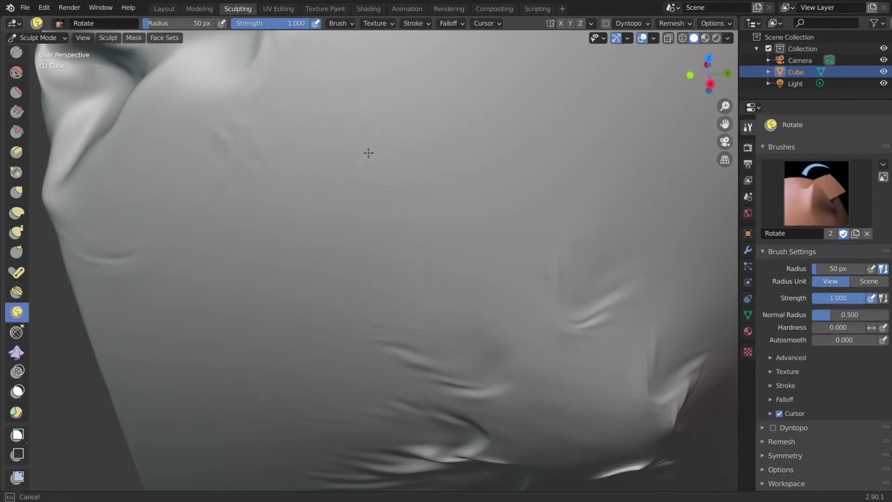
pyautogui.moveTo(411, 169)
pyautogui.mouseDown()
pyautogui.moveTo(393, 96)
pyautogui.moveTo(339, 80)
pyautogui.moveTo(307, 83)
pyautogui.moveTo(291, 102)
pyautogui.moveTo(295, 151)
pyautogui.moveTo(320, 171)
pyautogui.moveTo(349, 173)
pyautogui.moveTo(286, 200)
pyautogui.mouseUp()
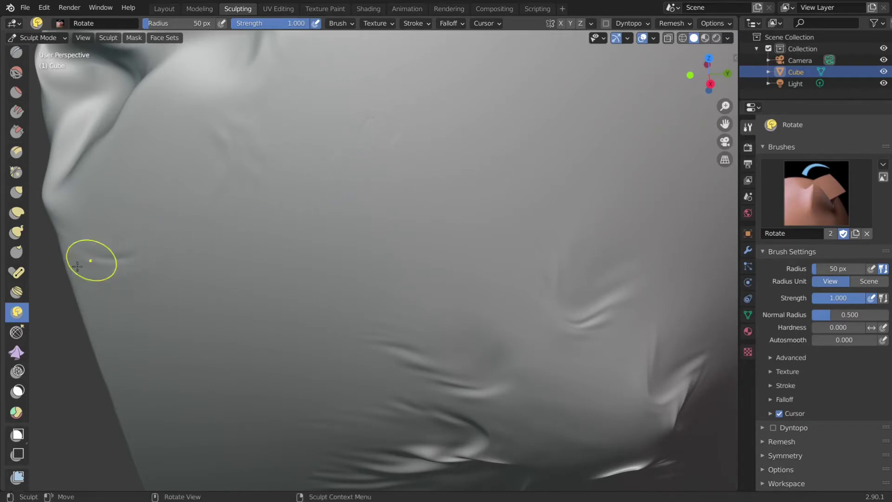
pyautogui.click(17, 391)
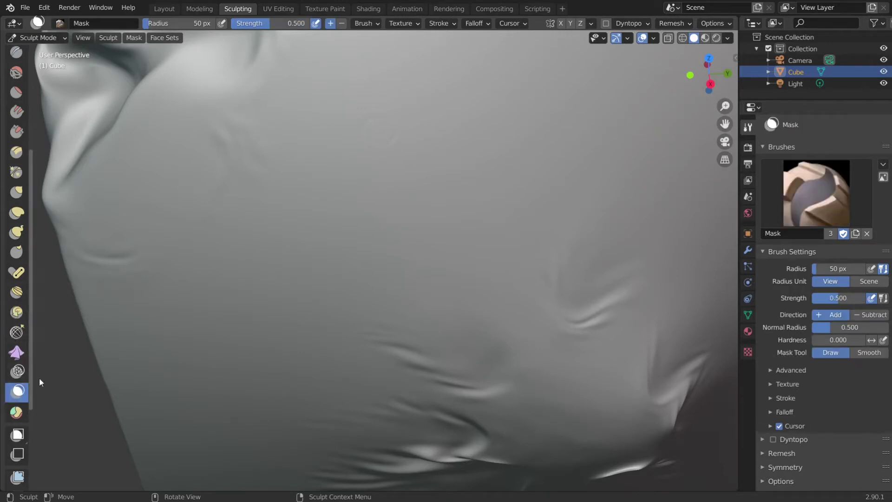
pyautogui.moveTo(374, 108)
pyautogui.mouseDown()
pyautogui.moveTo(379, 142)
pyautogui.moveTo(391, 148)
pyautogui.moveTo(362, 125)
pyautogui.moveTo(375, 166)
pyautogui.moveTo(386, 107)
pyautogui.mouseUp()
pyautogui.scroll(5, 392, 119)
pyautogui.moveTo(415, 147)
pyautogui.mouseDown(button='middle')
pyautogui.moveTo(423, 168)
pyautogui.moveTo(414, 95)
pyautogui.moveTo(412, 176)
pyautogui.mouseUp(button='middle')
pyautogui.scroll(-5, 412, 94)
pyautogui.scroll(-4, 411, 175)
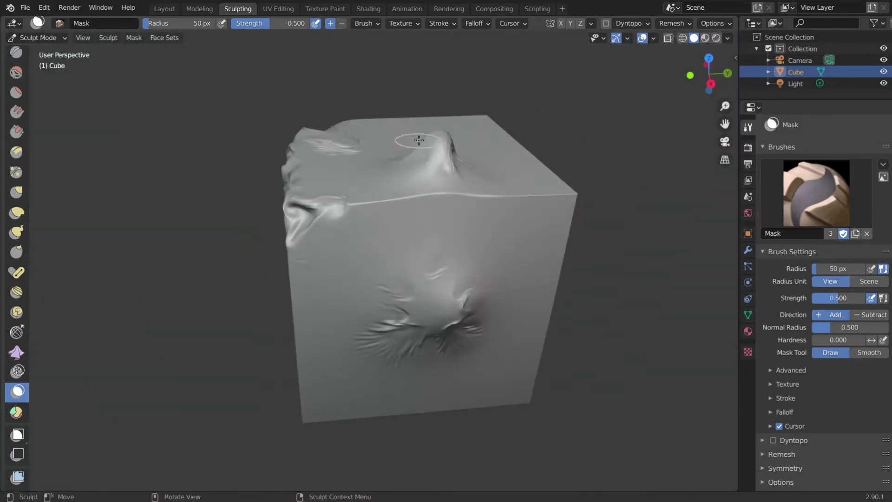
pyautogui.moveTo(418, 139)
pyautogui.mouseDown(button='middle')
pyautogui.moveTo(438, 243)
pyautogui.moveTo(215, 193)
pyautogui.mouseUp(button='middle')
# Twist the cube's top face again and paint a circular mask over it
pyautogui.click(17, 312)
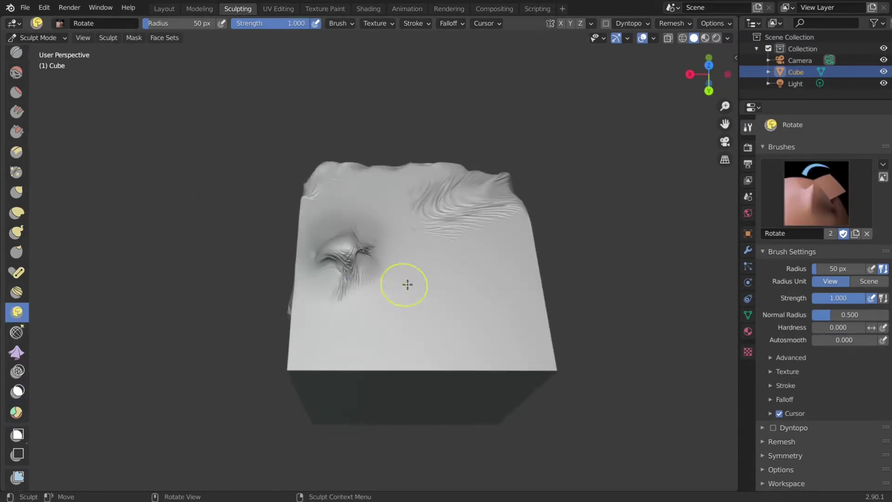
pyautogui.moveTo(460, 311)
pyautogui.mouseDown()
pyautogui.moveTo(449, 295)
pyautogui.moveTo(469, 276)
pyautogui.moveTo(499, 307)
pyautogui.moveTo(491, 327)
pyautogui.moveTo(461, 342)
pyautogui.mouseUp()
pyautogui.moveTo(441, 267)
pyautogui.mouseDown()
pyautogui.moveTo(427, 314)
pyautogui.moveTo(509, 318)
pyautogui.moveTo(488, 322)
pyautogui.moveTo(421, 296)
pyautogui.moveTo(494, 349)
pyautogui.moveTo(514, 281)
pyautogui.moveTo(520, 319)
pyautogui.mouseUp()
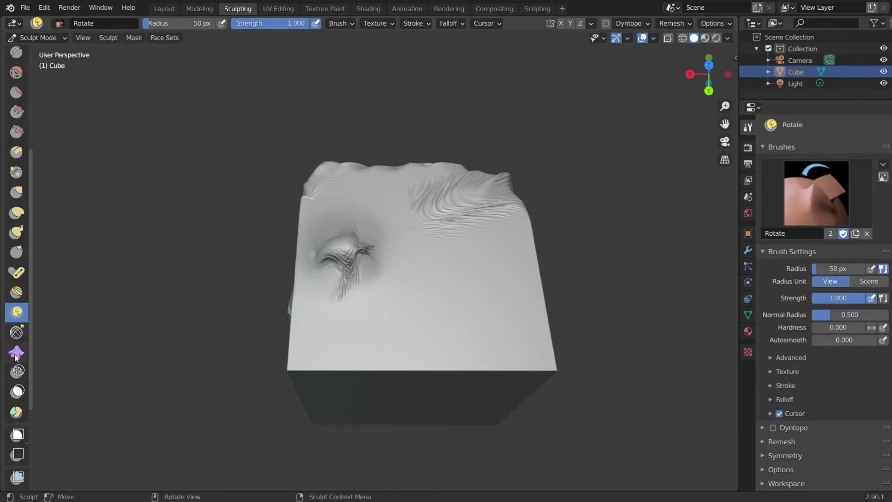
pyautogui.click(17, 391)
pyautogui.moveTo(450, 343)
pyautogui.mouseDown()
pyautogui.moveTo(483, 306)
pyautogui.moveTo(470, 325)
pyautogui.moveTo(458, 302)
pyautogui.moveTo(447, 321)
pyautogui.moveTo(465, 300)
pyautogui.mouseUp()
# Orbit to a near top-down view of the cube and look through the scene camera
pyautogui.scroll(4, 560, 349)
pyautogui.scroll(-5, 560, 349)
pyautogui.moveTo(560, 348); pyautogui.dragTo(514, 309, button='middle')
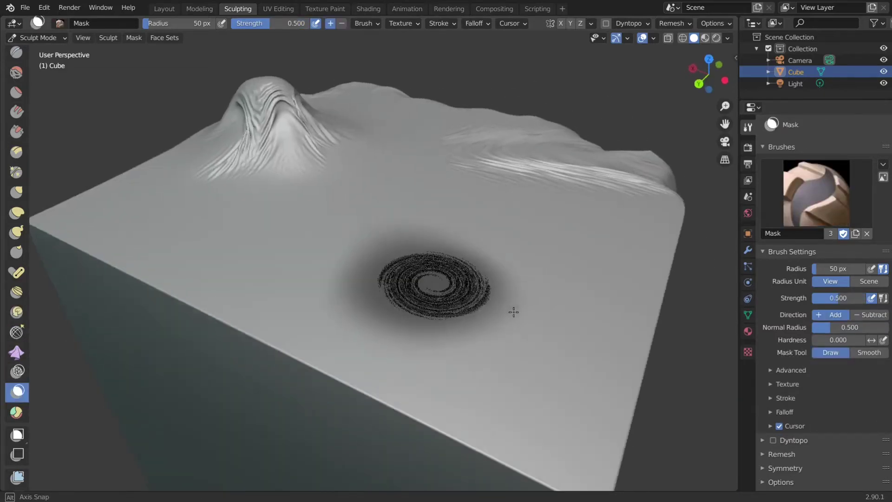
pyautogui.scroll(8, 513, 309)
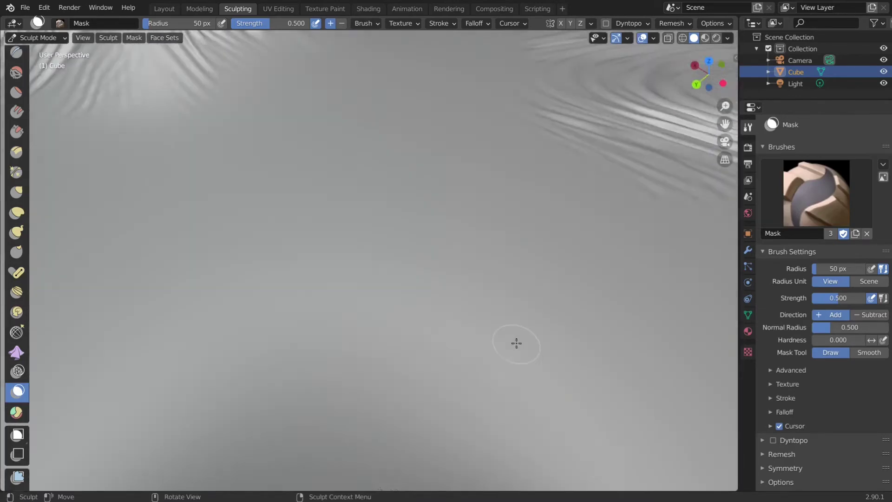
pyautogui.scroll(-6, 516, 321)
pyautogui.scroll(-5, 518, 337)
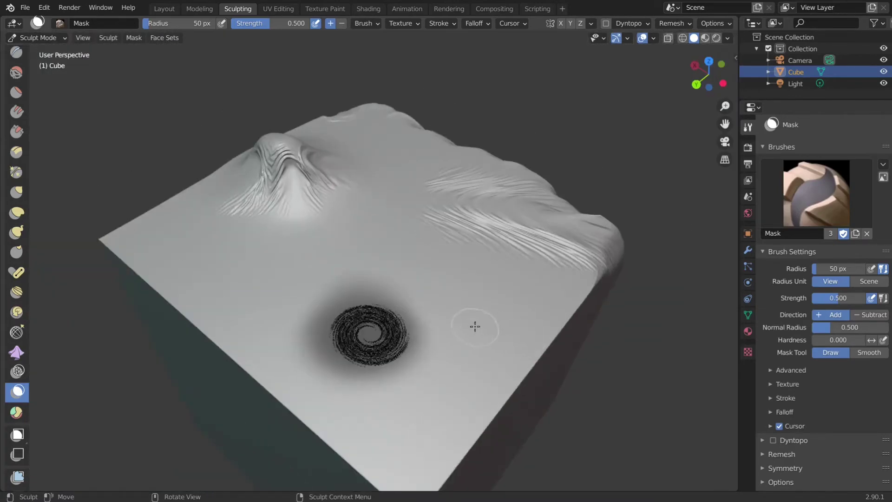
pyautogui.moveTo(474, 325); pyautogui.dragTo(731, 147, button='middle')
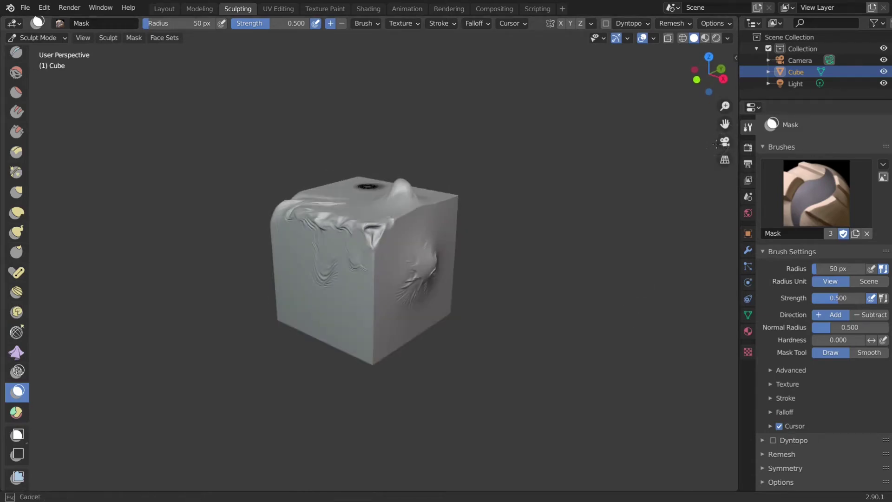
pyautogui.click(725, 142)
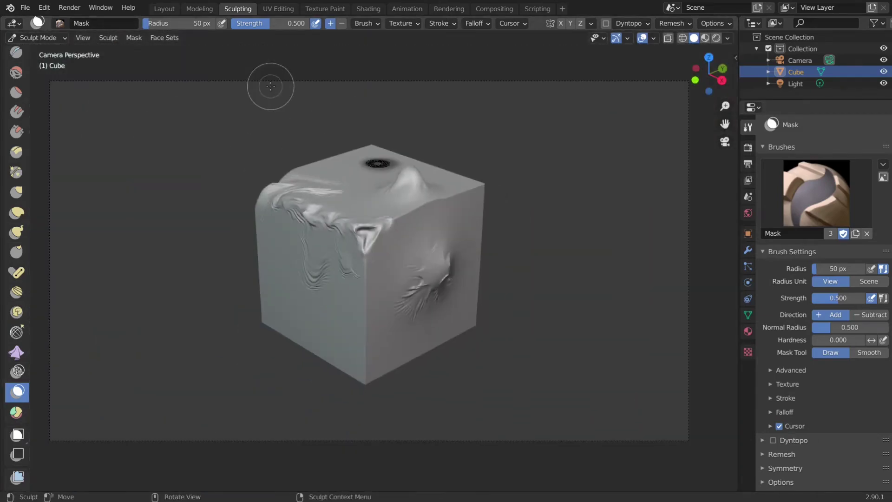
# Return to the Layout workspace in Object Mode and view the cube through the camera
pyautogui.click(178, 7)
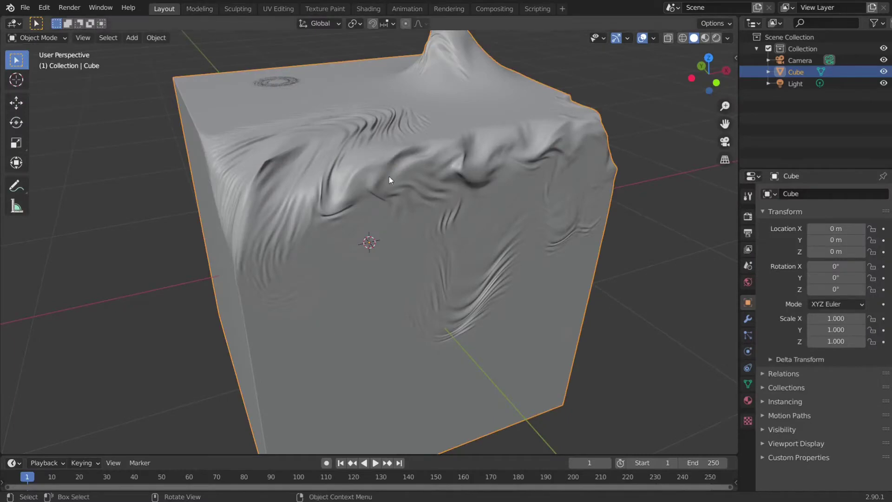
pyautogui.scroll(-3, 389, 177)
pyautogui.moveTo(567, 164); pyautogui.dragTo(363, 203, button='middle')
pyautogui.scroll(6, 358, 214)
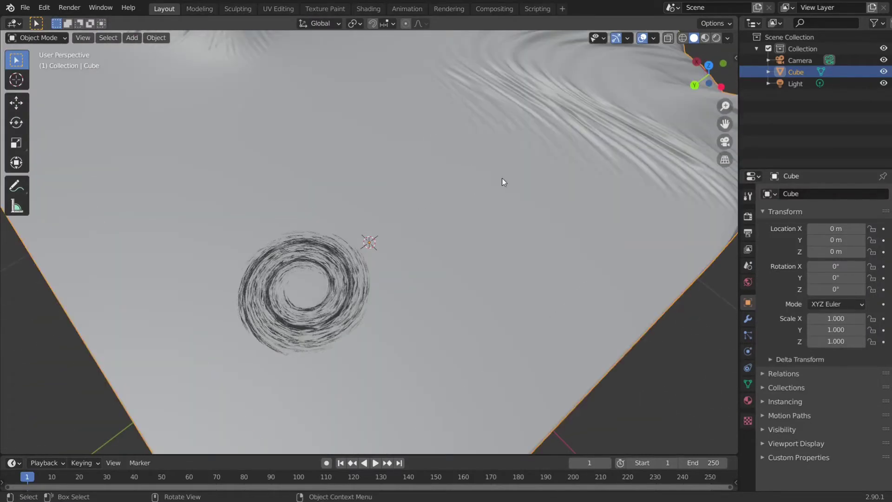
pyautogui.click(725, 142)
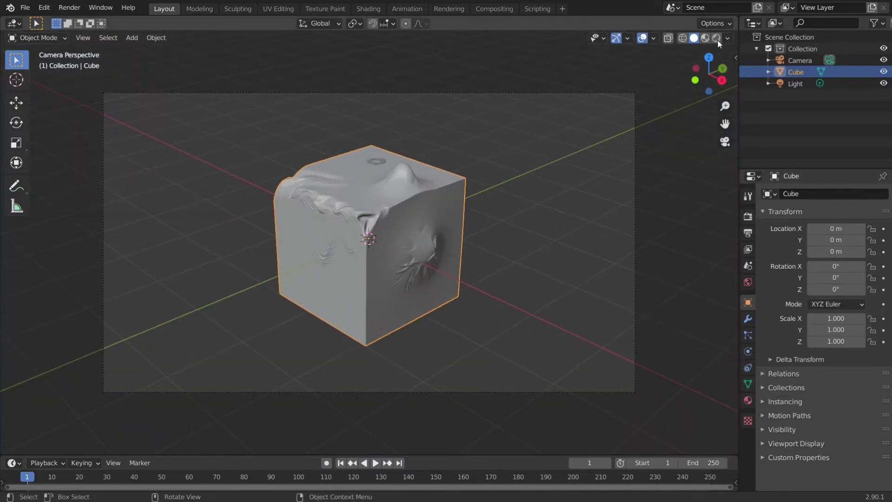
# Render the camera view with F12, close it, and show the cube's modifier settings
pyautogui.press('F12')
pyautogui.press('Escape')
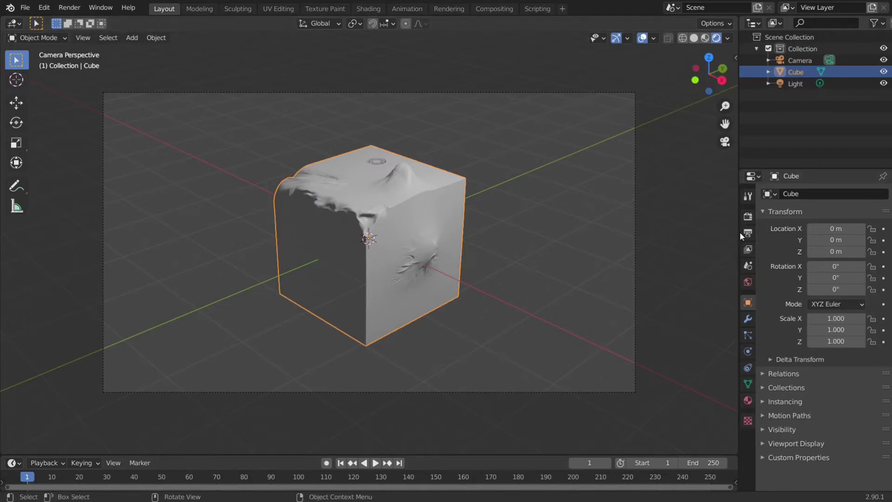
pyautogui.click(747, 321)
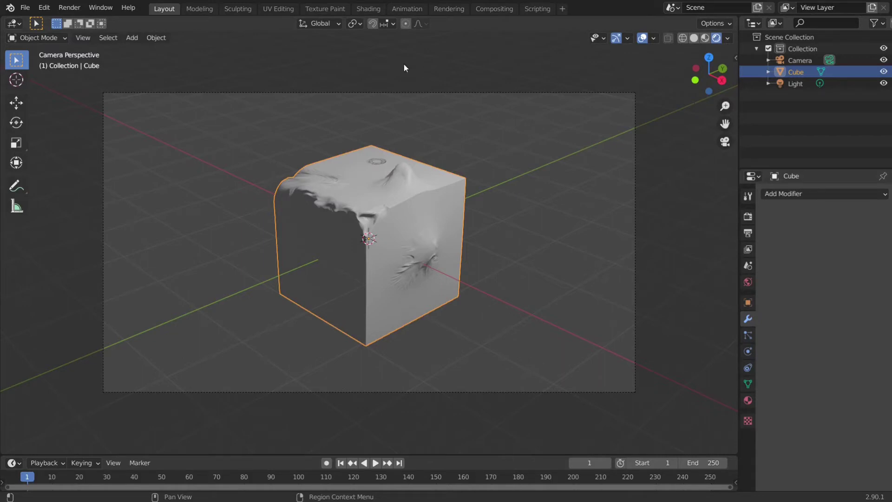
pyautogui.hotkey('shift', 'a')
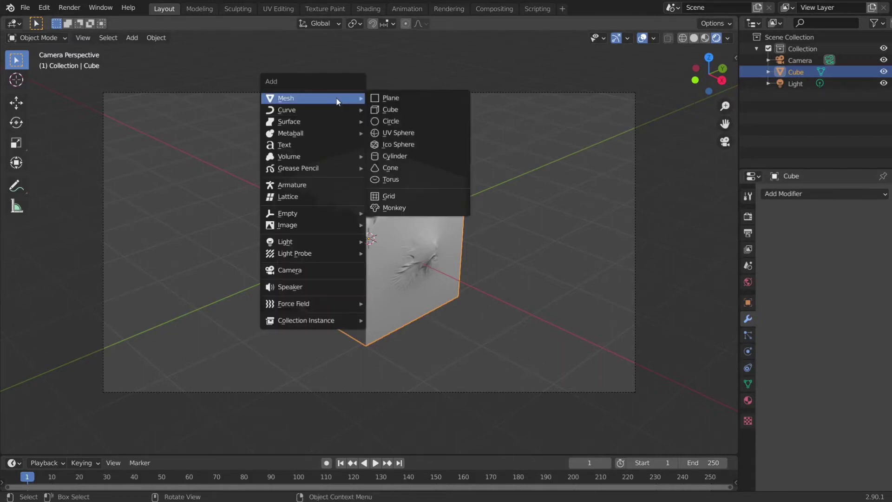
# Try Cycles, then keep Eevee as the render engine with Screen Space Reflections on
pyautogui.click(748, 216)
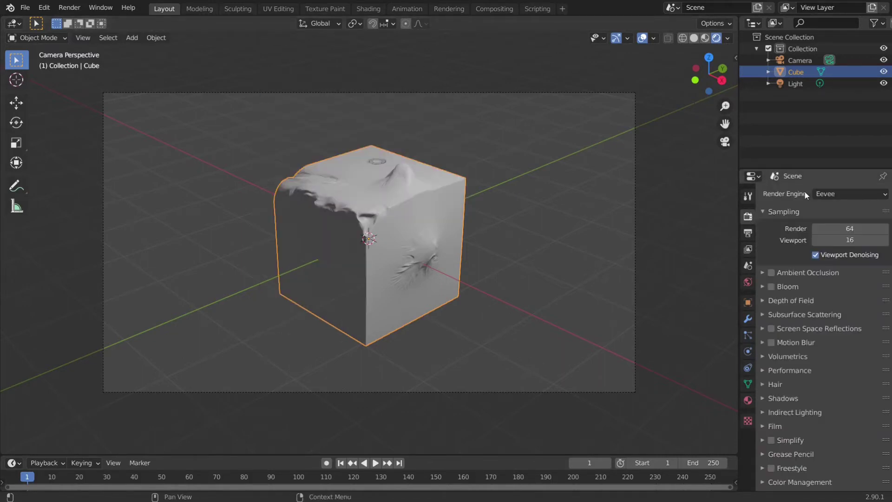
pyautogui.click(828, 195)
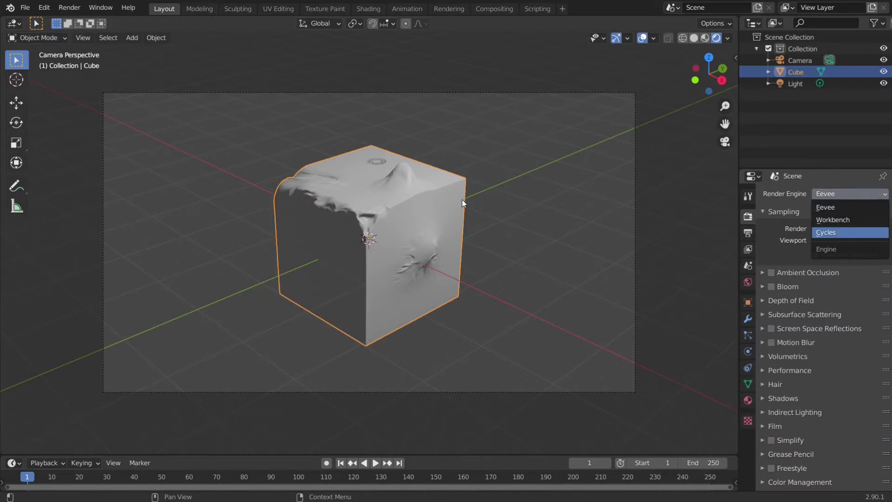
pyautogui.press('Return')
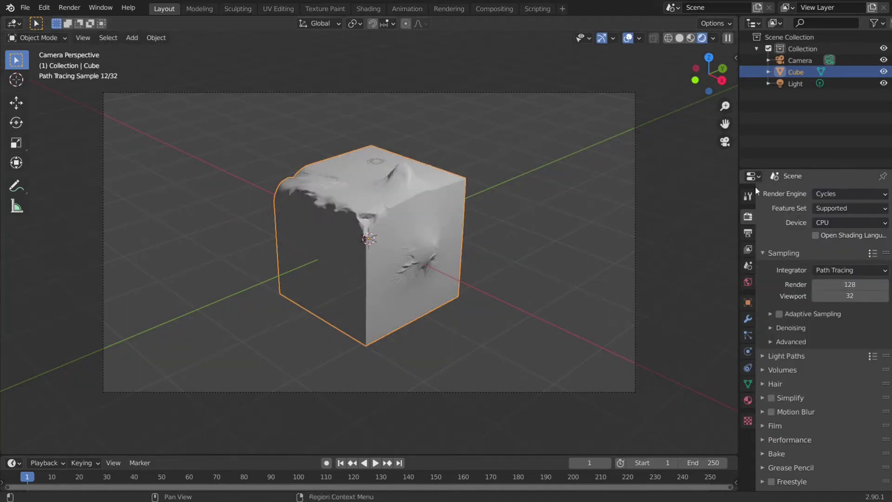
pyautogui.click(832, 193)
pyautogui.click(831, 210)
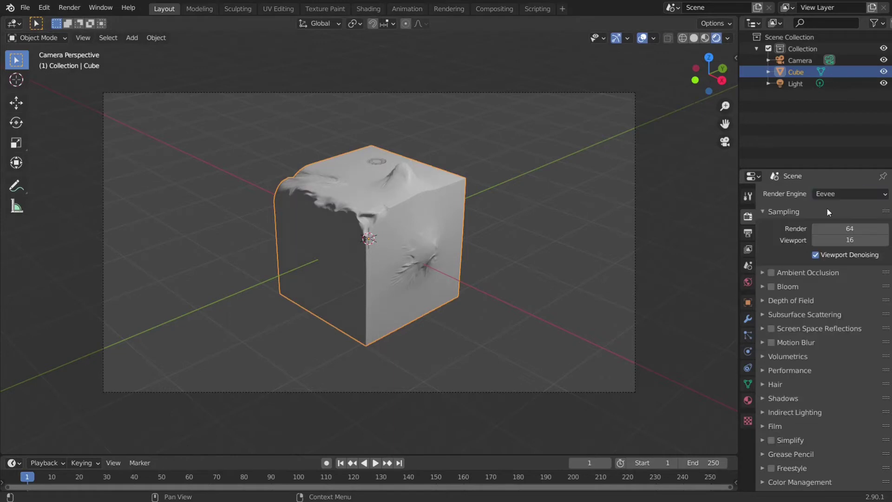
pyautogui.click(775, 328)
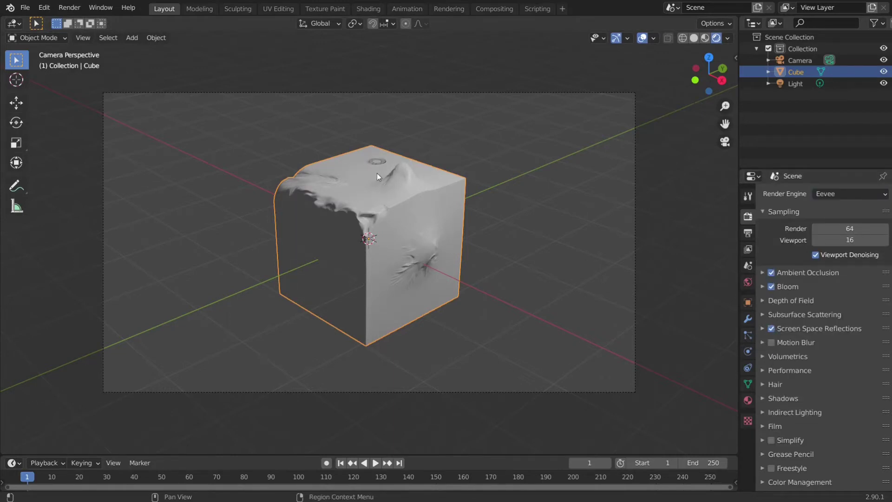
# Move the scene's Light to a new position so the cube's front is brighter
pyautogui.click(796, 83)
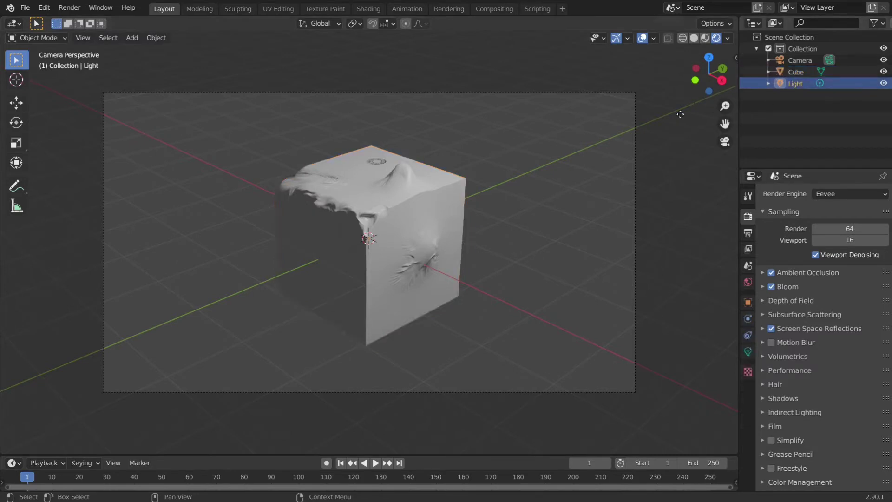
pyautogui.press('g')
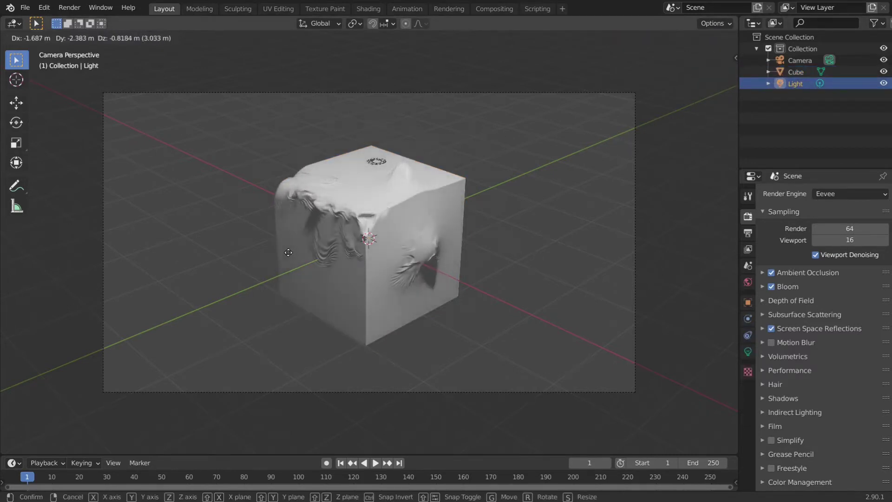
pyautogui.click(221, 387)
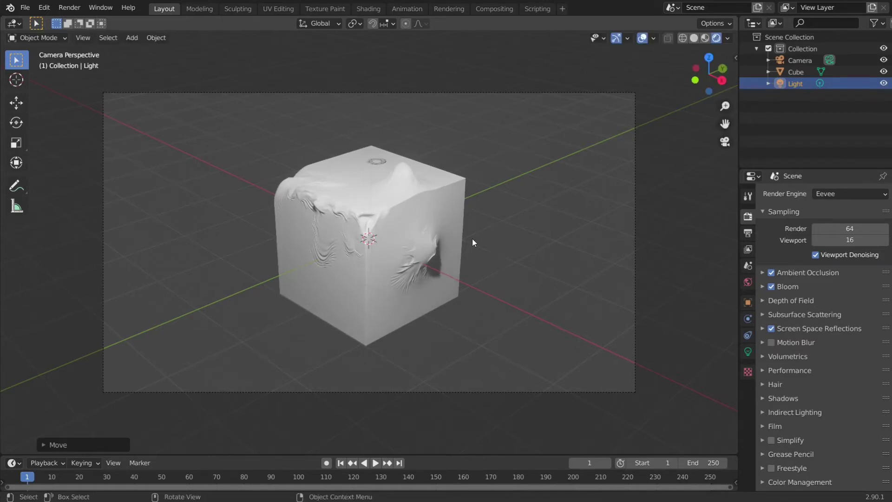
# In the Shading workspace, select the cube and make its material fully metallic
pyautogui.click(370, 8)
pyautogui.click(433, 169)
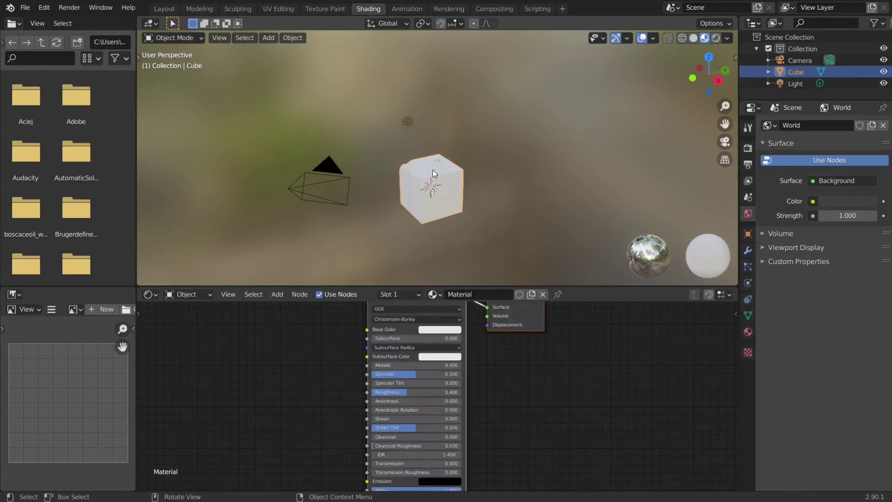
pyautogui.scroll(4, 433, 169)
pyautogui.scroll(-1, 572, 352)
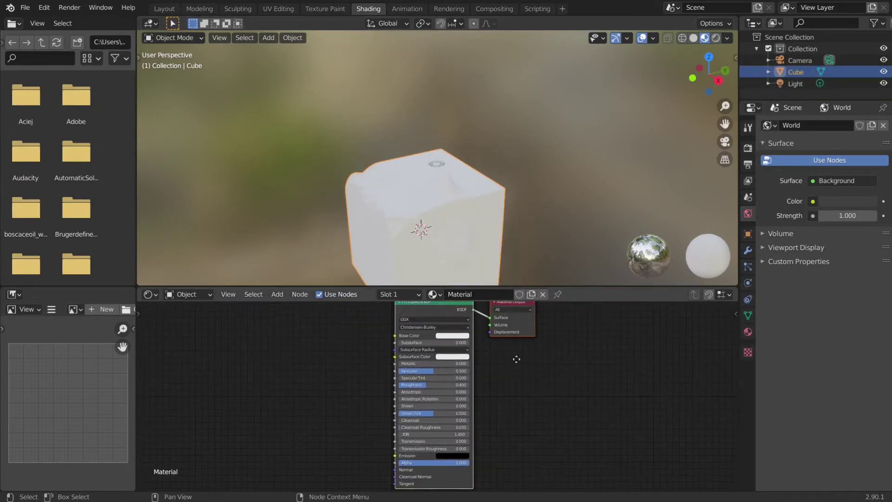
pyautogui.scroll(2, 453, 347)
pyautogui.moveTo(432, 354); pyautogui.dragTo(483, 354)
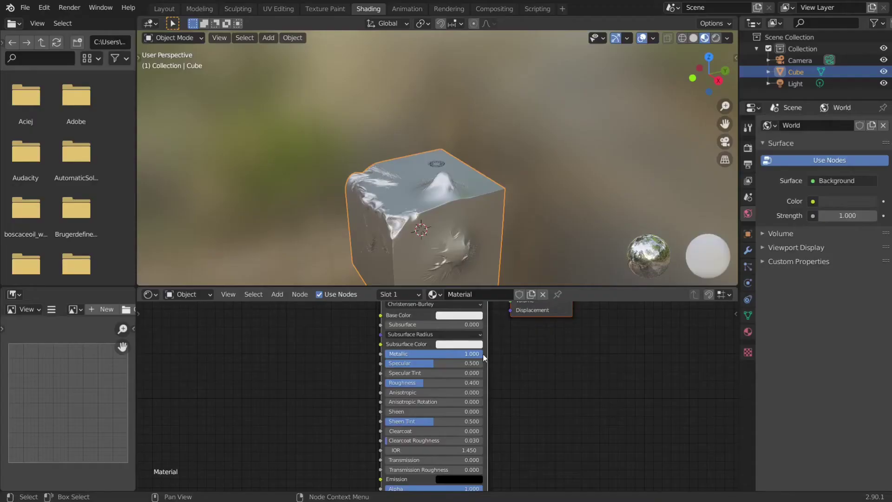
pyautogui.moveTo(450, 191); pyautogui.dragTo(501, 210, button='middle')
pyautogui.click(725, 142)
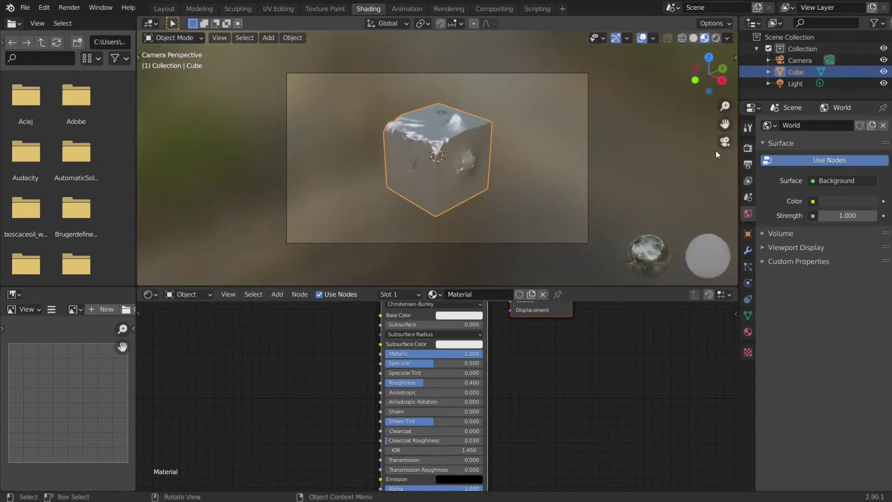
pyautogui.scroll(3, 525, 164)
pyautogui.scroll(-2, 513, 188)
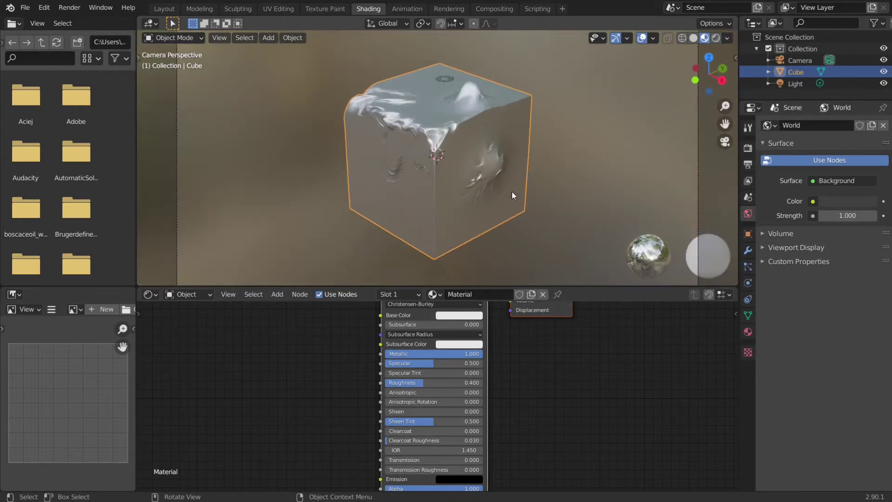
# Set Metallic back to 0.000 and tint the Base Color pale pink
pyautogui.moveTo(492, 376)
pyautogui.mouseDown(button='middle')
pyautogui.moveTo(484, 388)
pyautogui.moveTo(543, 342)
pyautogui.moveTo(500, 374)
pyautogui.mouseUp(button='middle')
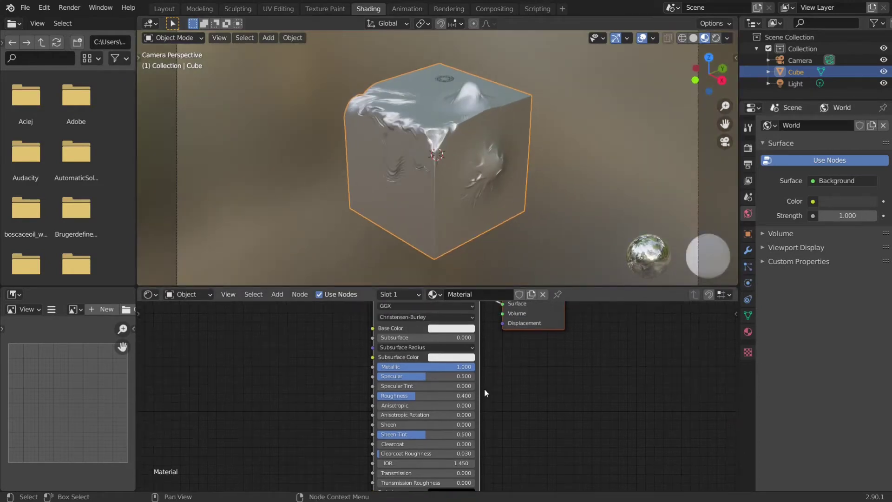
pyautogui.scroll(-2, 493, 381)
pyautogui.scroll(-1, 525, 347)
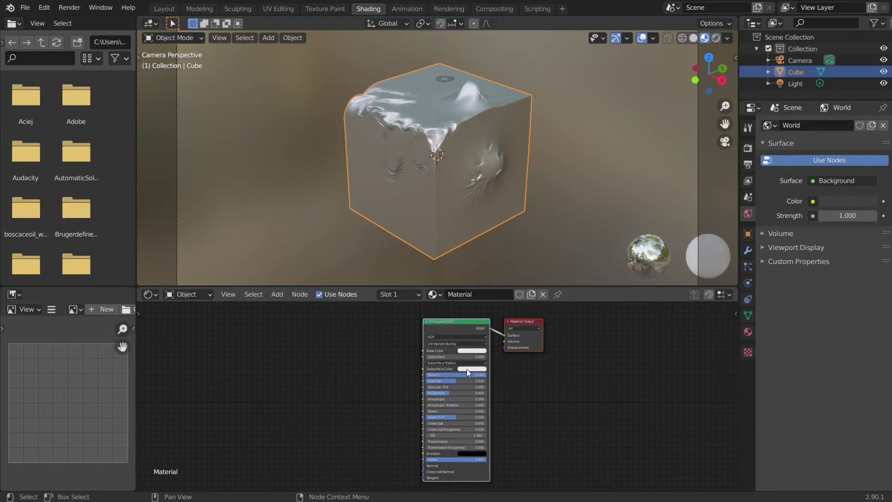
pyautogui.moveTo(479, 375); pyautogui.dragTo(421, 373)
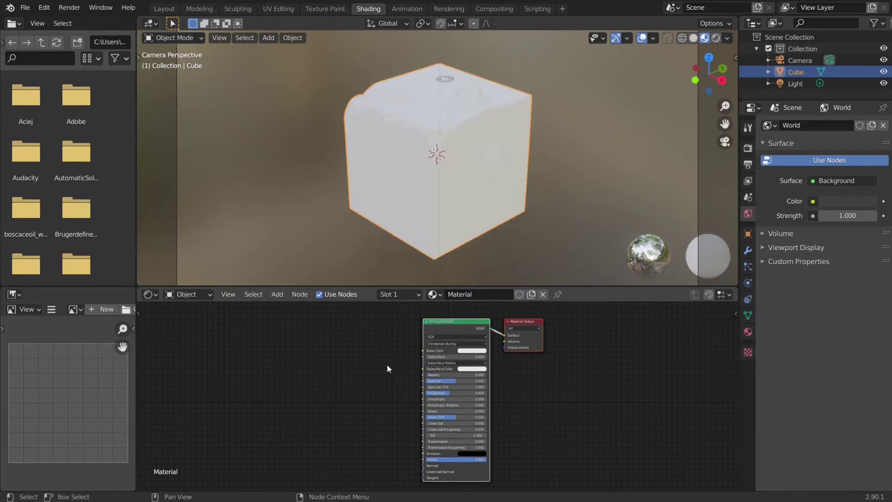
pyautogui.click(473, 351)
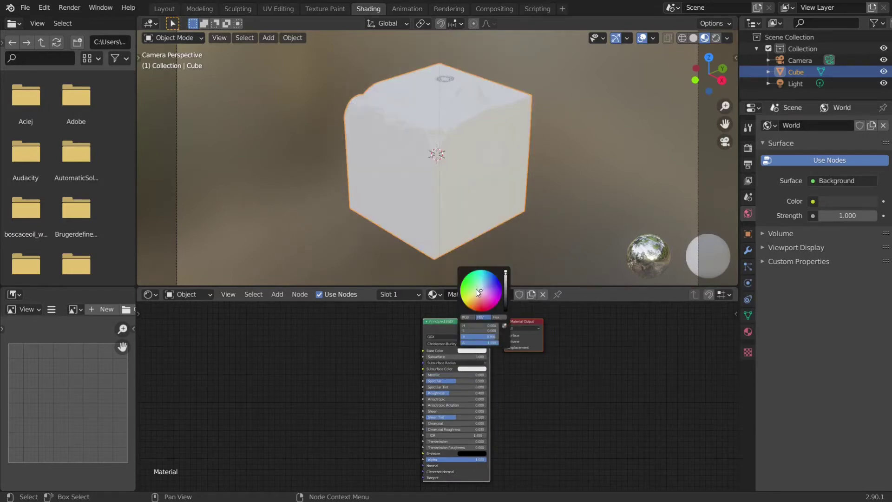
pyautogui.moveTo(477, 292); pyautogui.dragTo(482, 295)
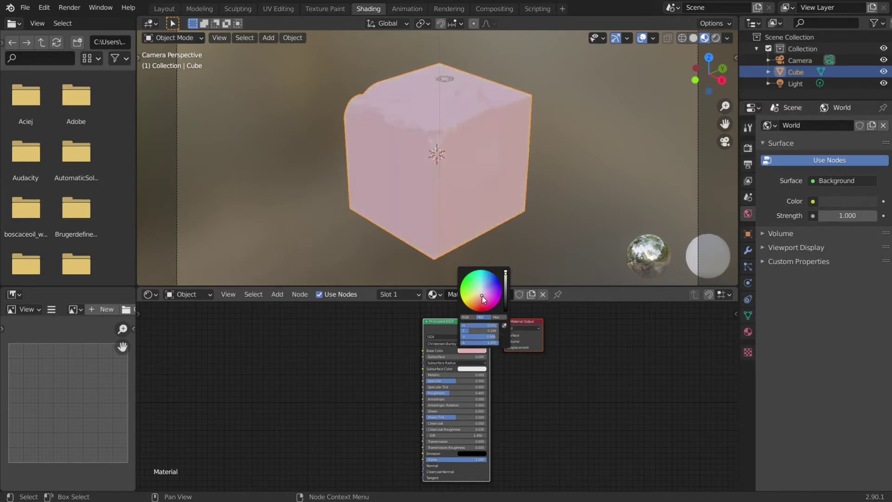
# Add a Musgrave Texture node and connect its Height output to Base Color
pyautogui.hotkey('shift', 'a')
pyautogui.click(345, 351)
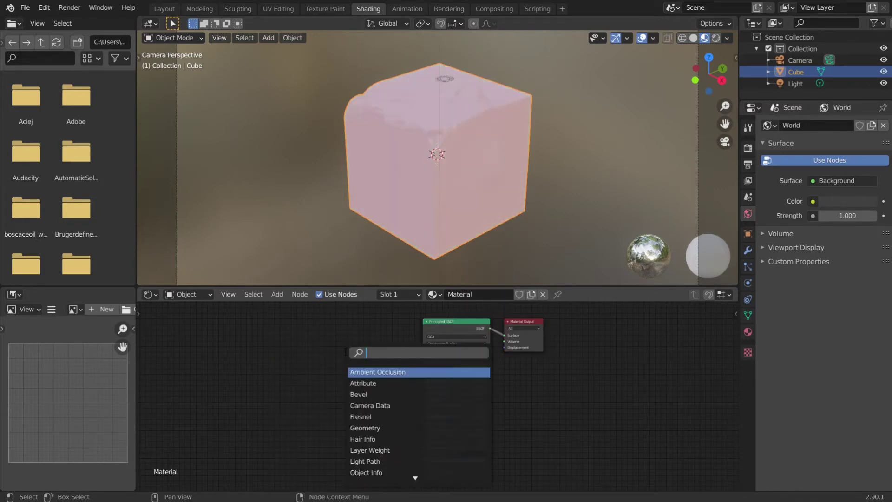
pyautogui.write('mushr')
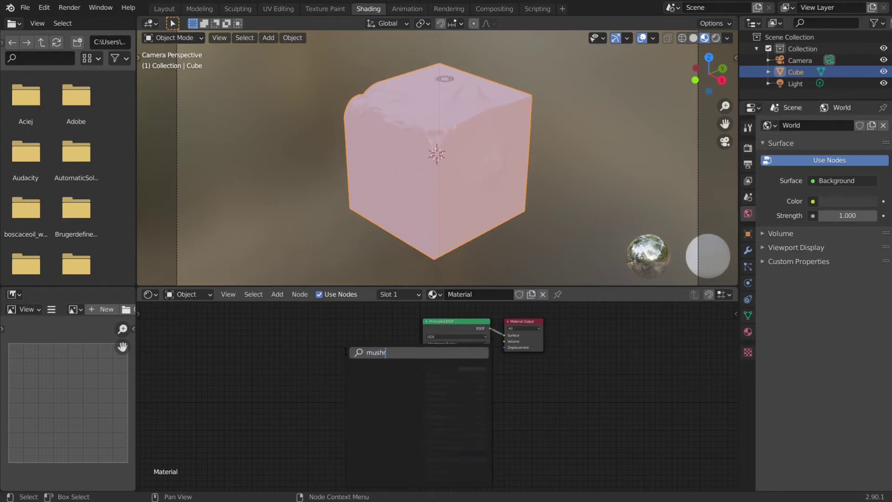
pyautogui.press('BackSpace')
pyautogui.press('BackSpace')
pyautogui.write('g')
pyautogui.press('Return')
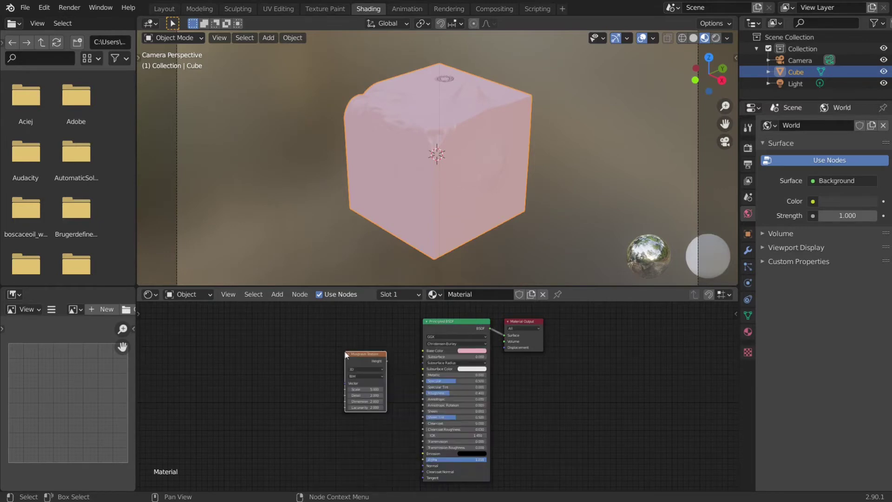
pyautogui.click(345, 351)
pyautogui.scroll(2, 372, 352)
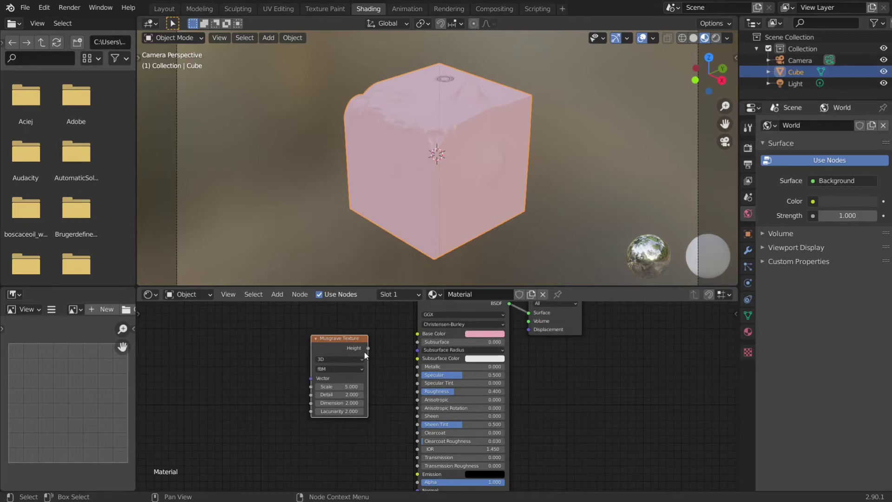
pyautogui.moveTo(368, 348); pyautogui.dragTo(415, 333)
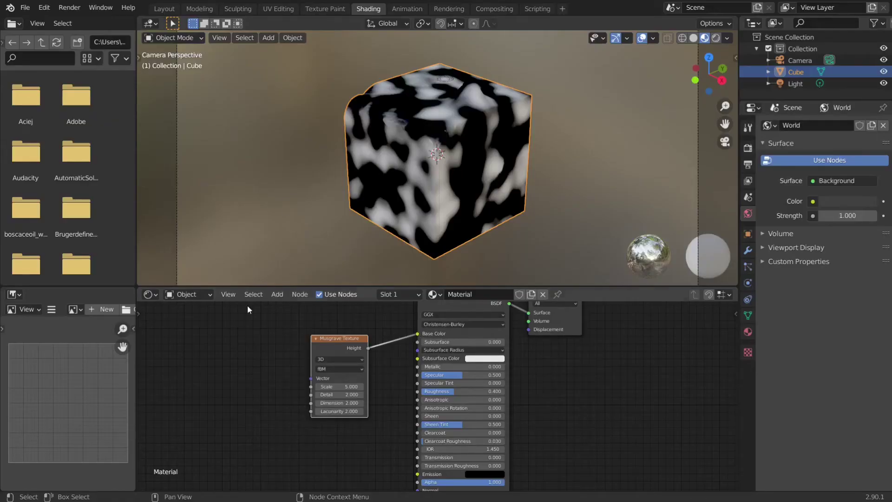
# Inspect the noisy cube through the camera and raise Roughness to 1.000
pyautogui.moveTo(437, 121); pyautogui.dragTo(462, 156, button='middle')
pyautogui.scroll(5, 463, 156)
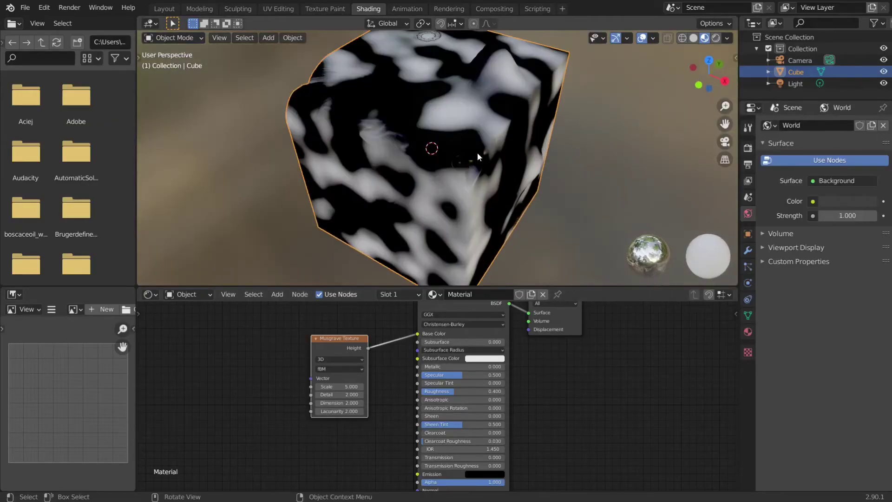
pyautogui.click(725, 142)
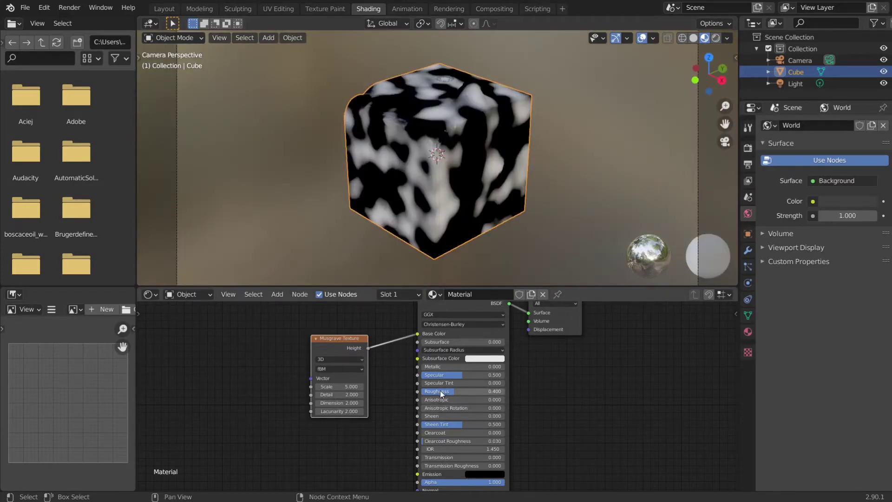
pyautogui.moveTo(440, 391); pyautogui.dragTo(493, 391)
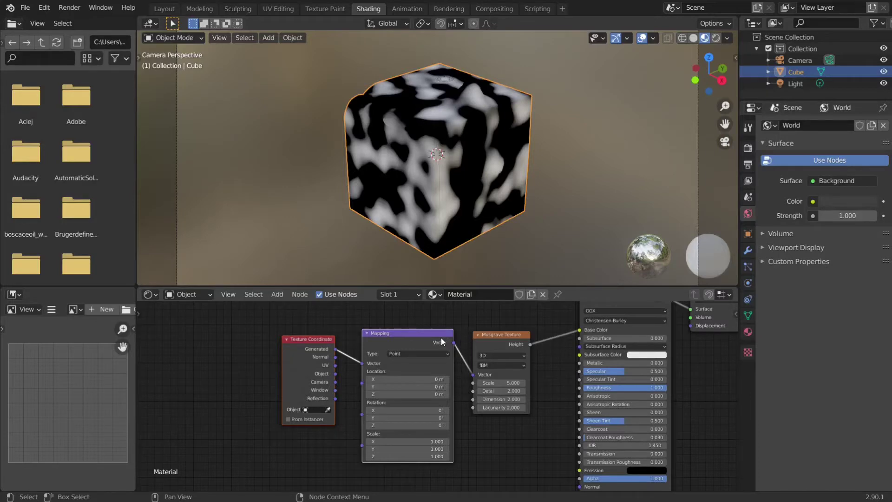
# Connect the Texture Coordinate Object output to the Mapping node's Vector input
pyautogui.click(45, 8)
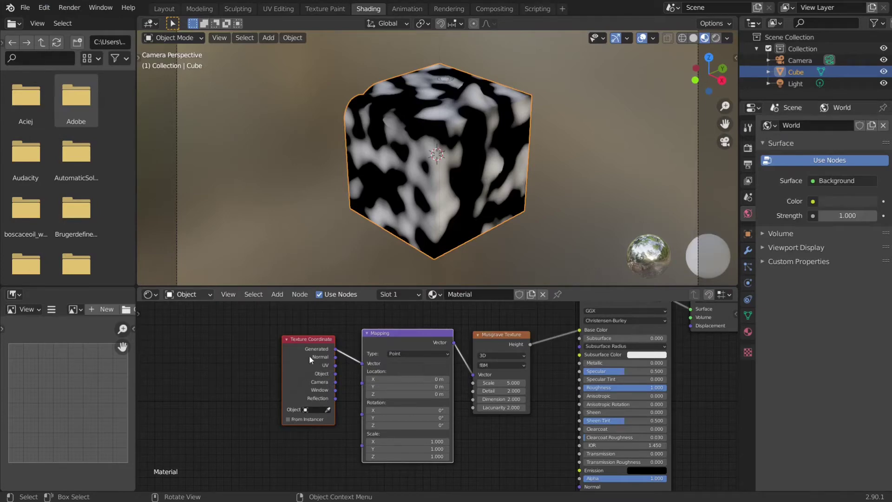
pyautogui.scroll(2, 303, 351)
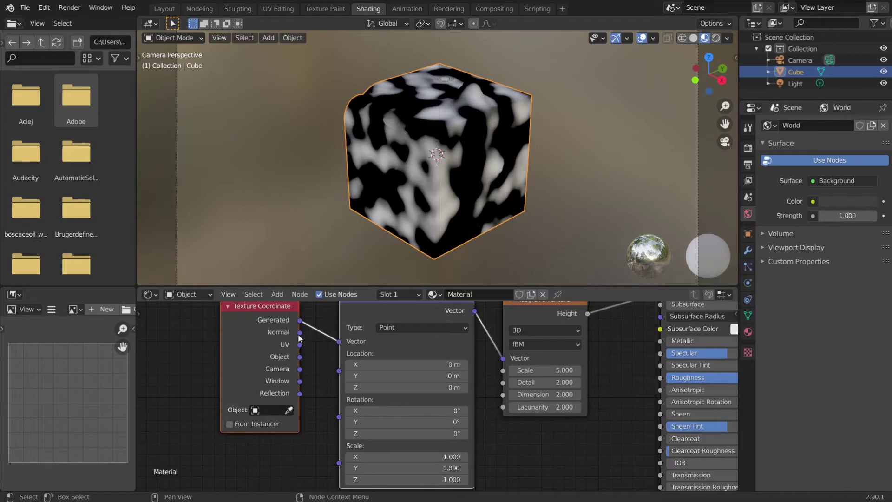
pyautogui.moveTo(299, 334); pyautogui.dragTo(302, 368)
pyautogui.moveTo(335, 345); pyautogui.dragTo(339, 342)
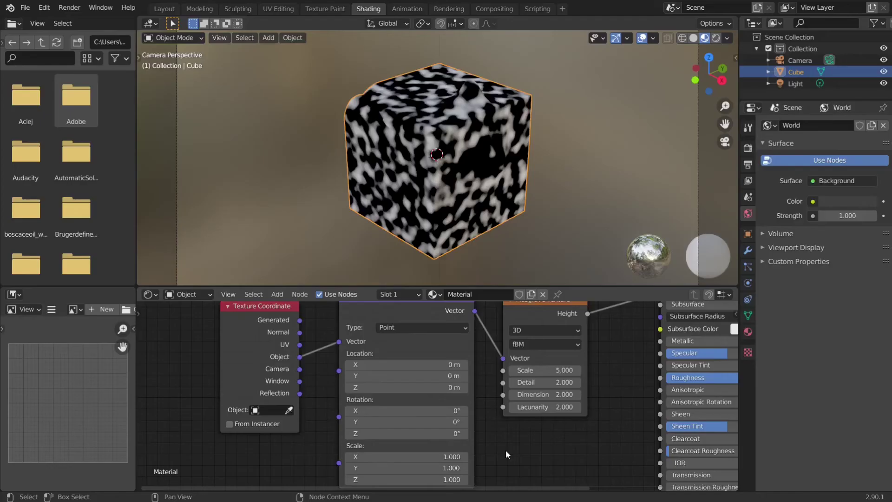
# Set Musgrave Detail 16, Dimension 0, Lacunarity 1.6, and lower Scale to 2.4
pyautogui.moveTo(543, 423); pyautogui.dragTo(486, 417, button='middle')
pyautogui.moveTo(569, 388); pyautogui.dragTo(549, 392, button='middle')
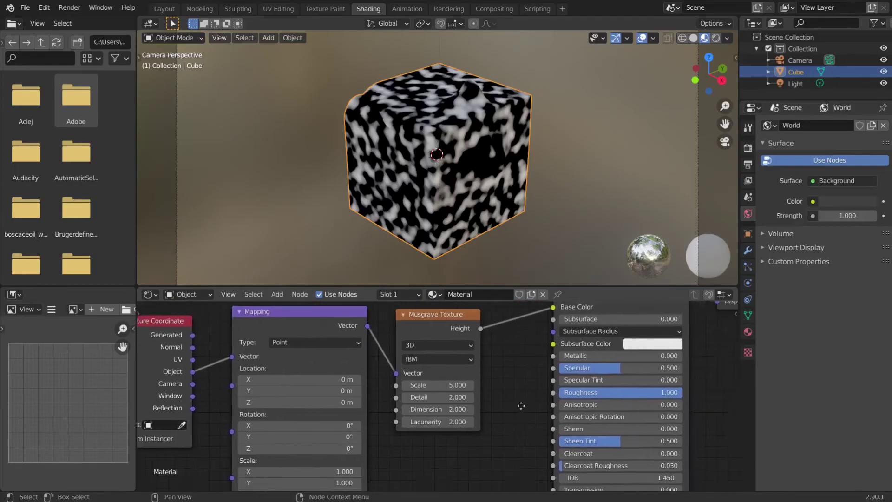
pyautogui.scroll(2, 509, 402)
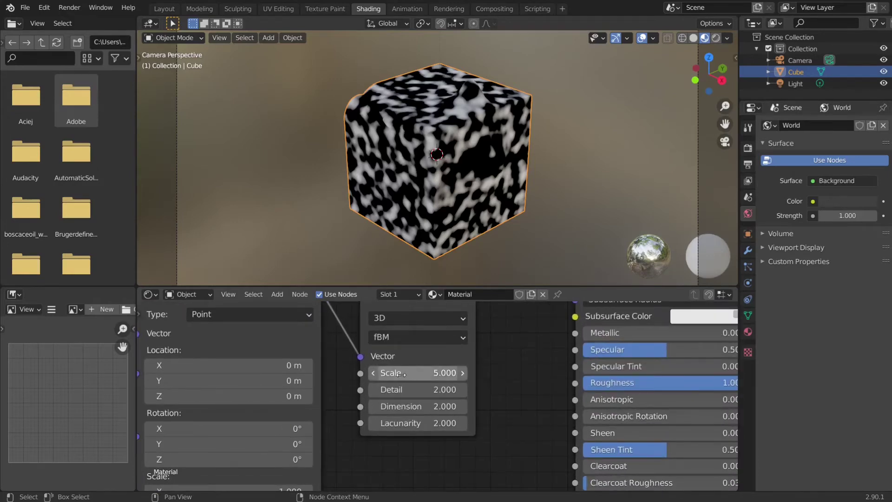
pyautogui.click(399, 373)
pyautogui.press('Escape')
pyautogui.moveTo(412, 391); pyautogui.dragTo(391, 407)
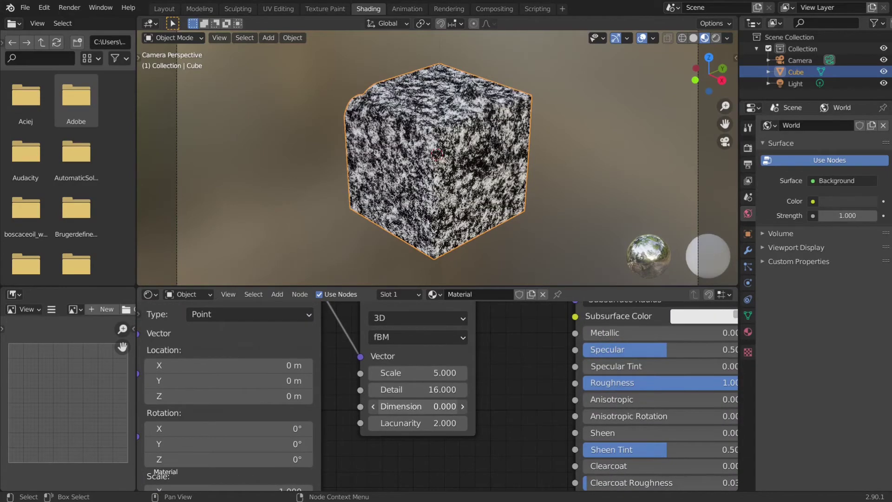
pyautogui.click(452, 424)
pyautogui.write('1.6')
pyautogui.press('Return')
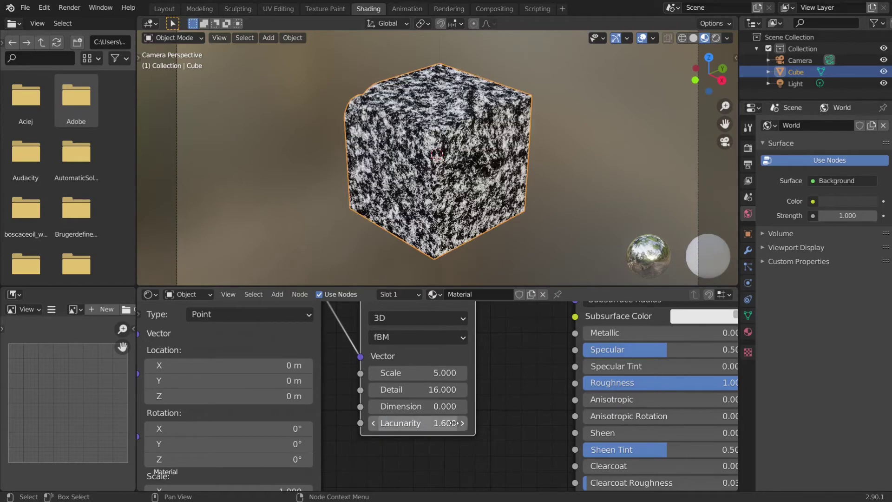
pyautogui.moveTo(417, 374); pyautogui.dragTo(392, 374)
# Add a ColorRamp node after the Musgrave texture and position it
pyautogui.scroll(-5, 472, 369)
pyautogui.hotkey('shift', 'a')
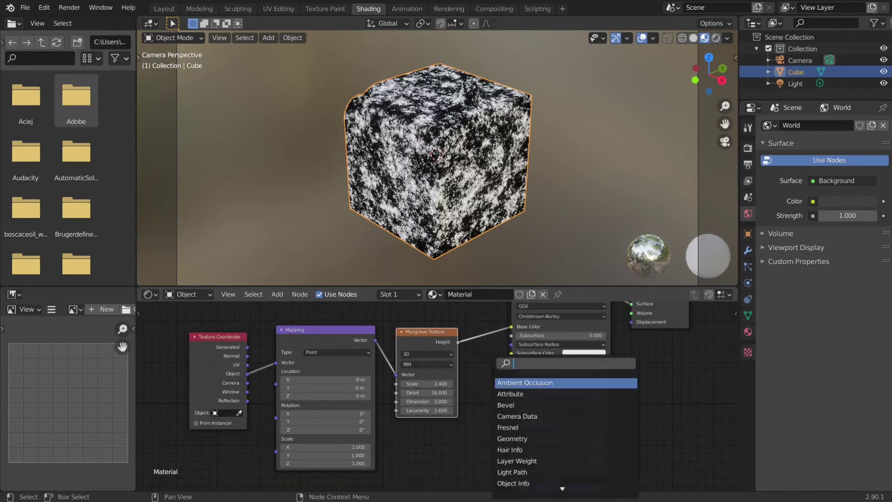
pyautogui.write('col')
pyautogui.press('Down')
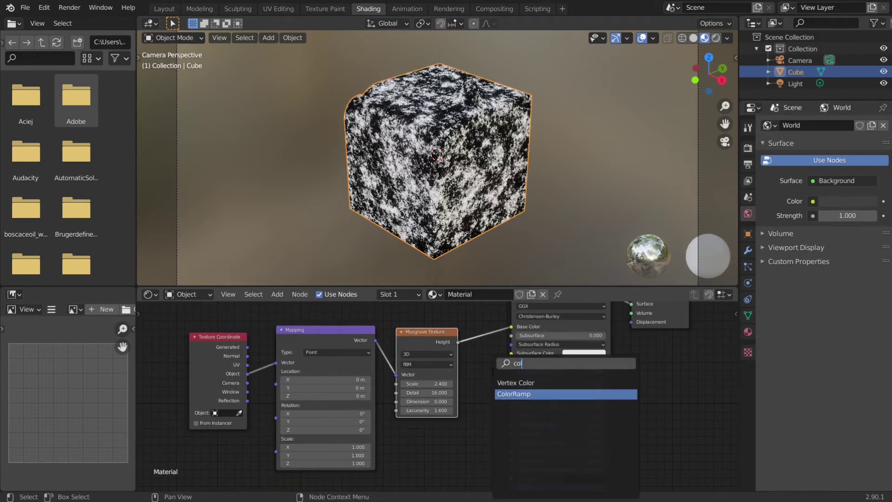
pyautogui.press('Return')
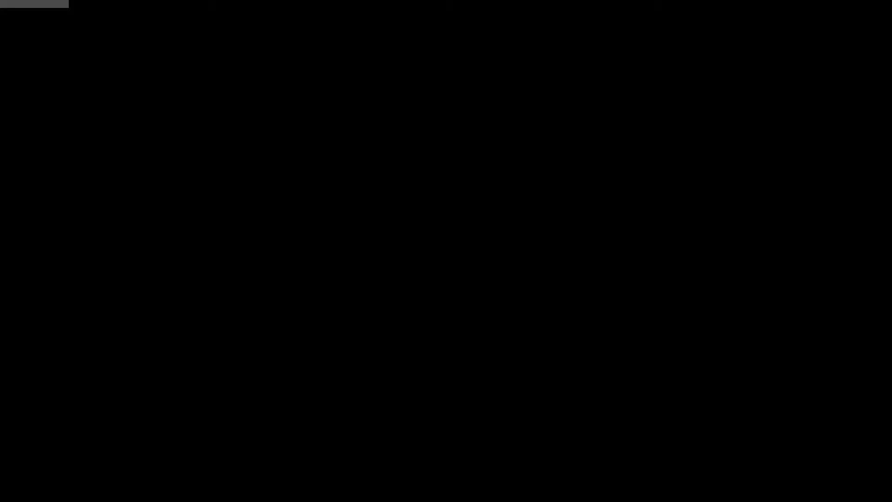
pyautogui.scroll(1, 568, 434)
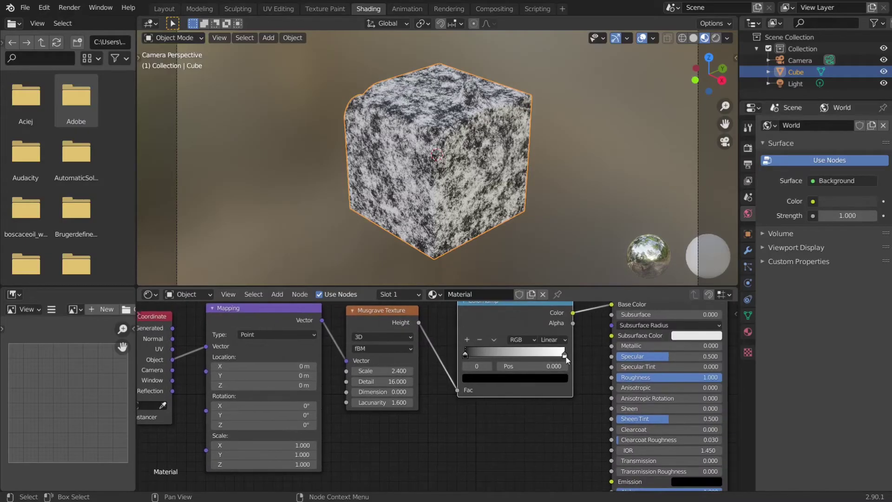
pyautogui.moveTo(566, 356)
pyautogui.mouseDown()
pyautogui.moveTo(452, 359)
pyautogui.moveTo(549, 357)
pyautogui.mouseUp()
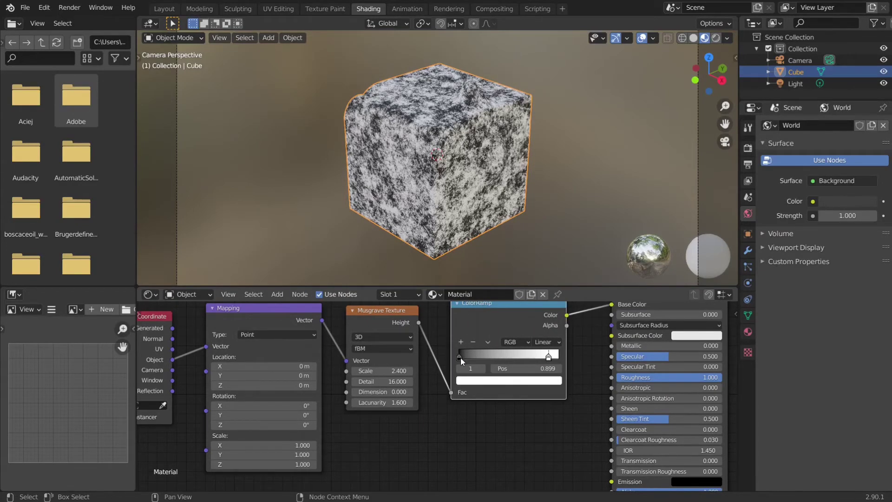
# Tint the ColorRamp's right stop pink and its left stop a light pink
pyautogui.moveTo(461, 358); pyautogui.dragTo(433, 367)
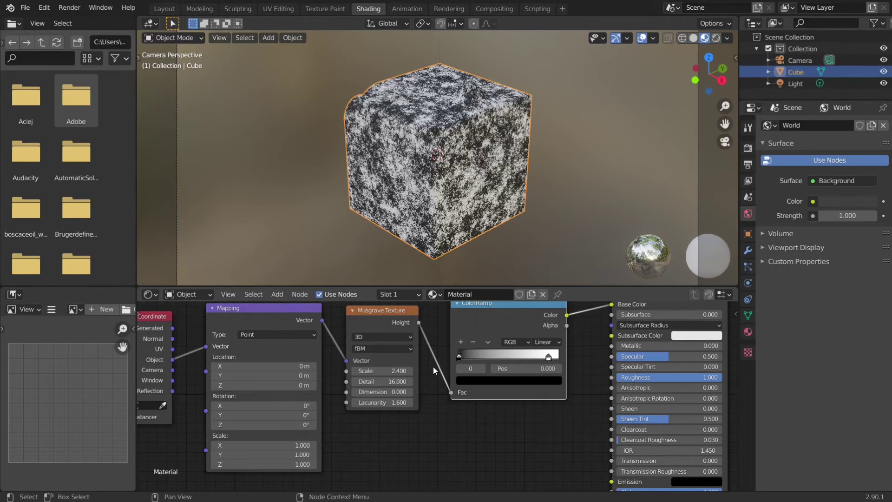
pyautogui.click(550, 357)
pyautogui.click(545, 381)
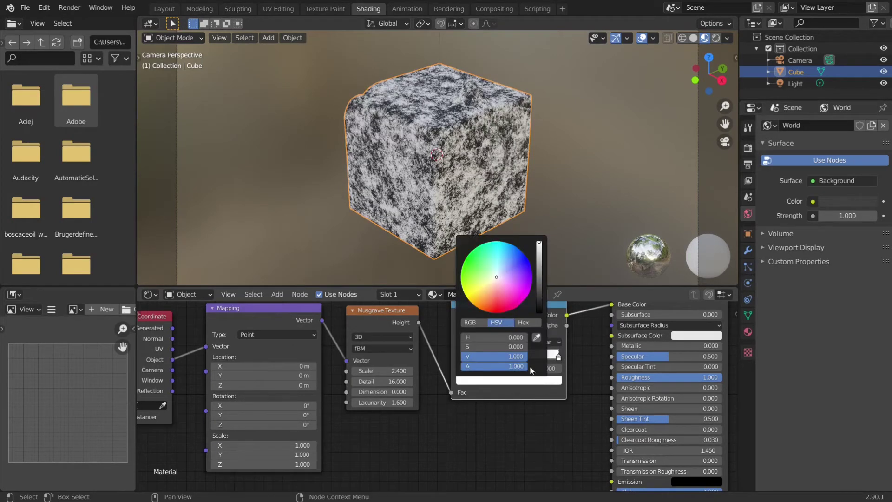
pyautogui.moveTo(501, 279); pyautogui.dragTo(539, 260)
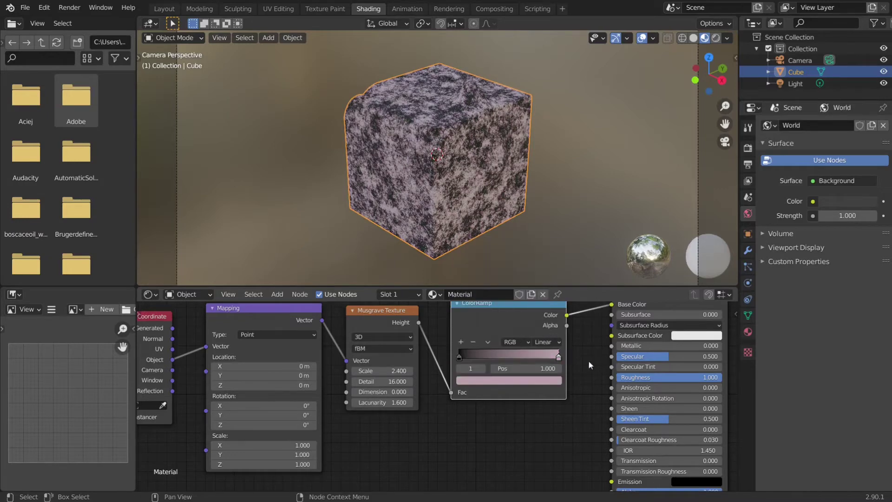
pyautogui.click(461, 358)
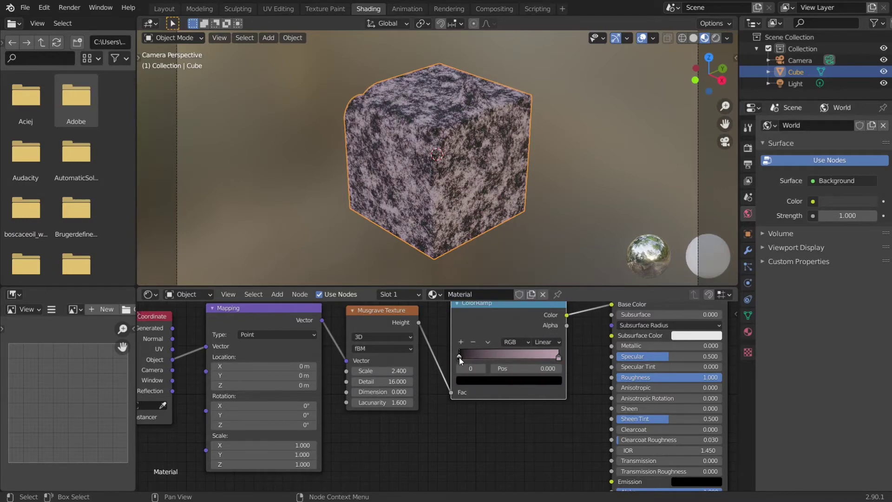
pyautogui.click(469, 380)
pyautogui.moveTo(540, 289); pyautogui.dragTo(539, 246)
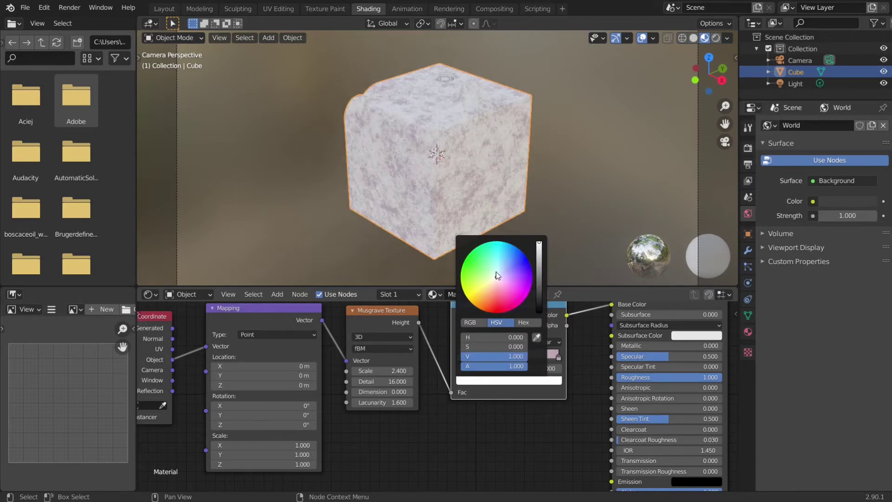
pyautogui.moveTo(496, 276); pyautogui.dragTo(498, 280)
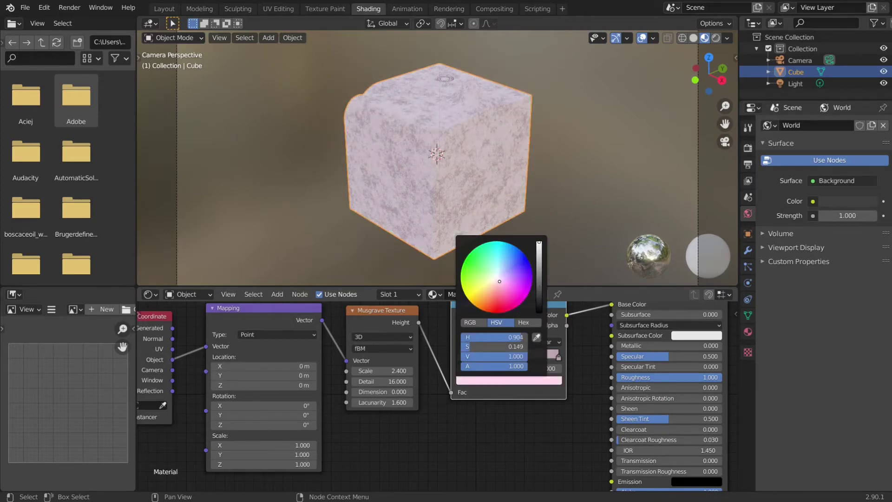
# Preview the pink-textured cube through the camera in rendered shading
pyautogui.moveTo(500, 279); pyautogui.dragTo(501, 211, button='middle')
pyautogui.scroll(3, 569, 221)
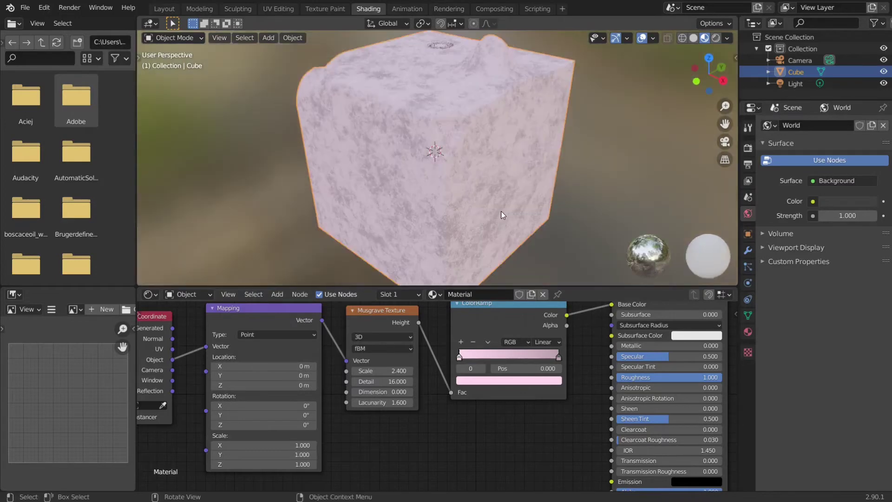
pyautogui.click(724, 141)
pyautogui.click(716, 38)
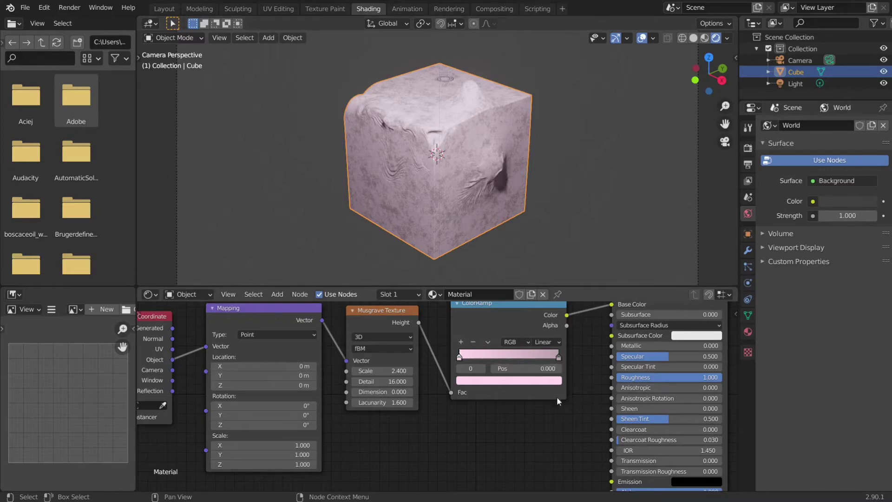
# Link the ColorRamp colour into Roughness as well and brighten the ramp stop
pyautogui.moveTo(557, 396); pyautogui.dragTo(495, 406, button='middle')
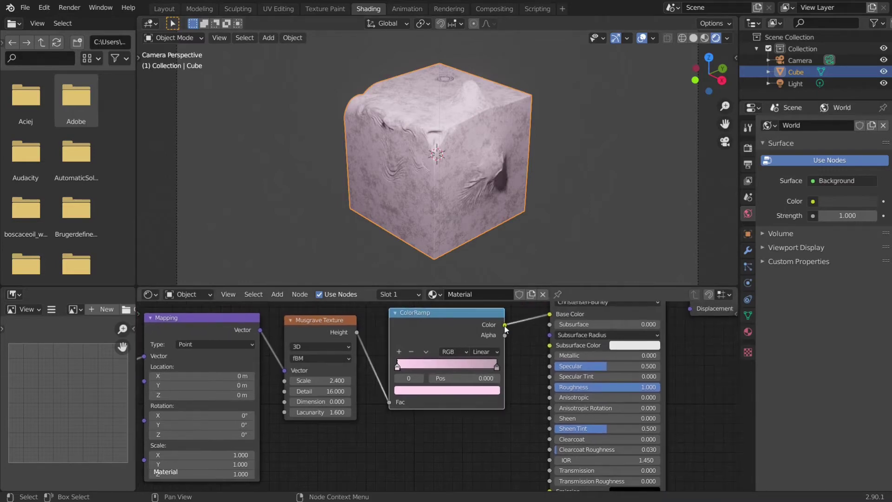
pyautogui.moveTo(505, 325); pyautogui.dragTo(545, 393)
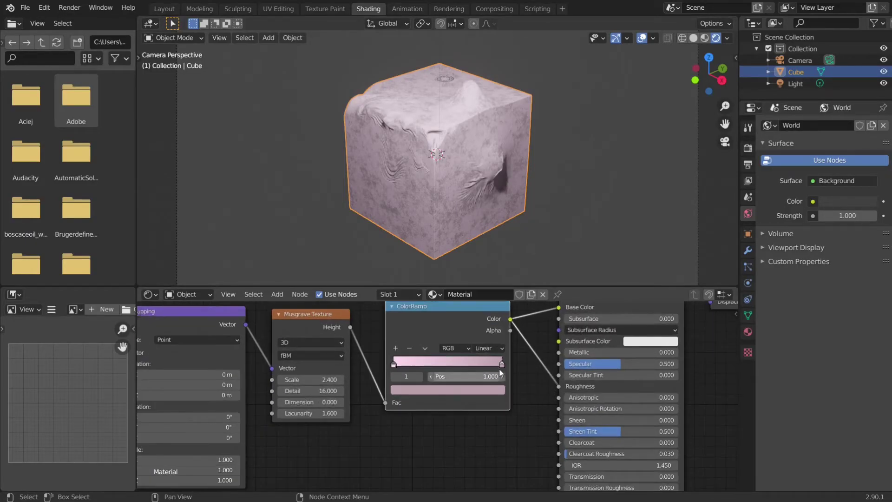
pyautogui.click(490, 392)
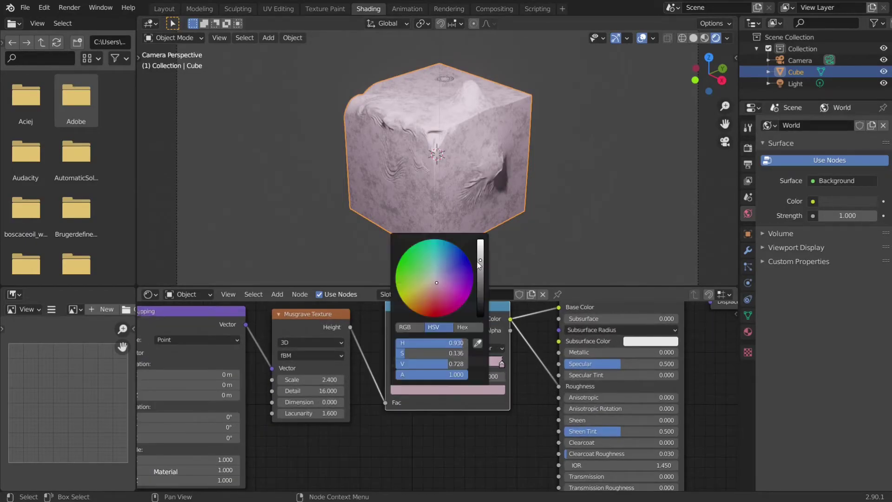
pyautogui.moveTo(481, 261); pyautogui.dragTo(480, 251)
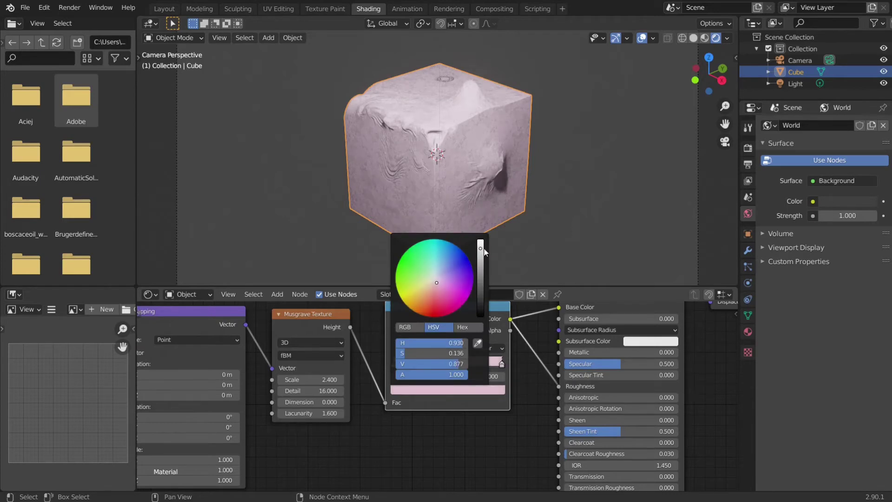
pyautogui.scroll(-3, 446, 127)
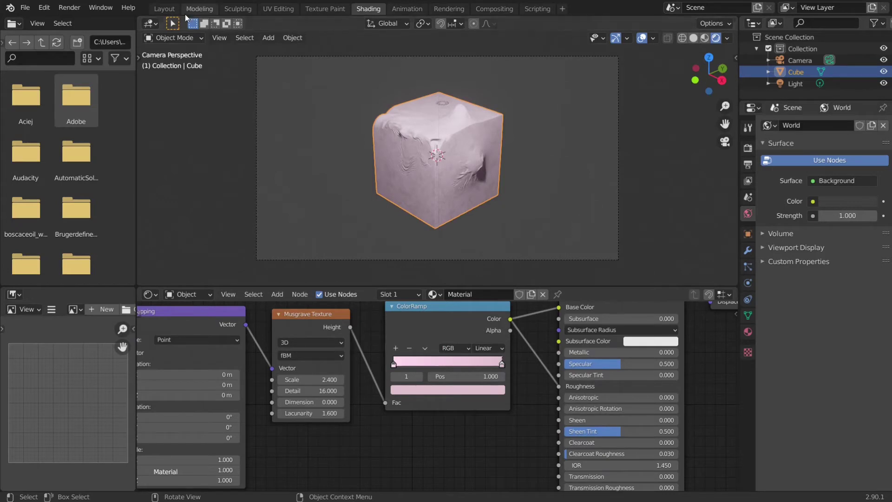
# Add an area light to the scene in the Layout workspace
pyautogui.click(162, 13)
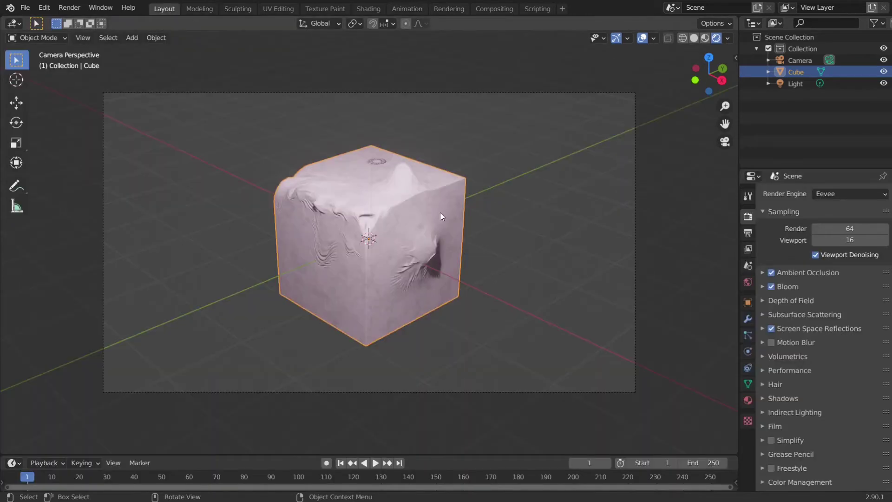
pyautogui.scroll(-2, 440, 214)
pyautogui.hotkey('shift', 'a')
pyautogui.moveTo(539, 384)
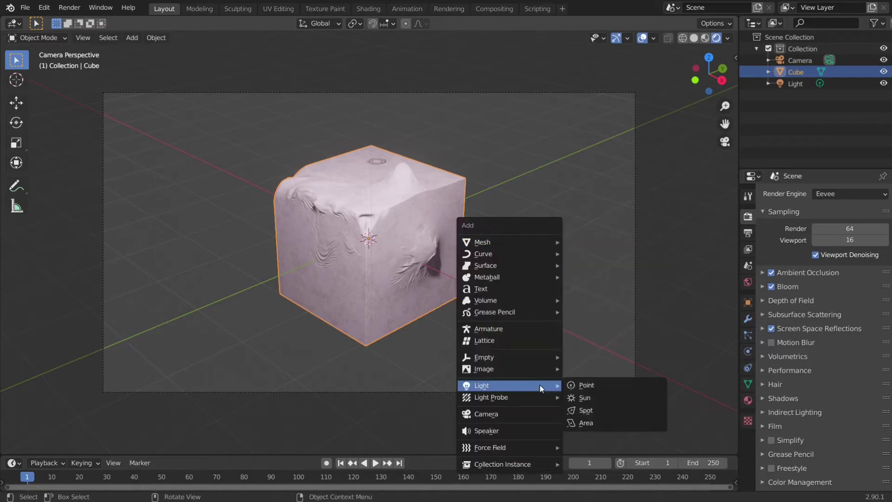
pyautogui.click(606, 425)
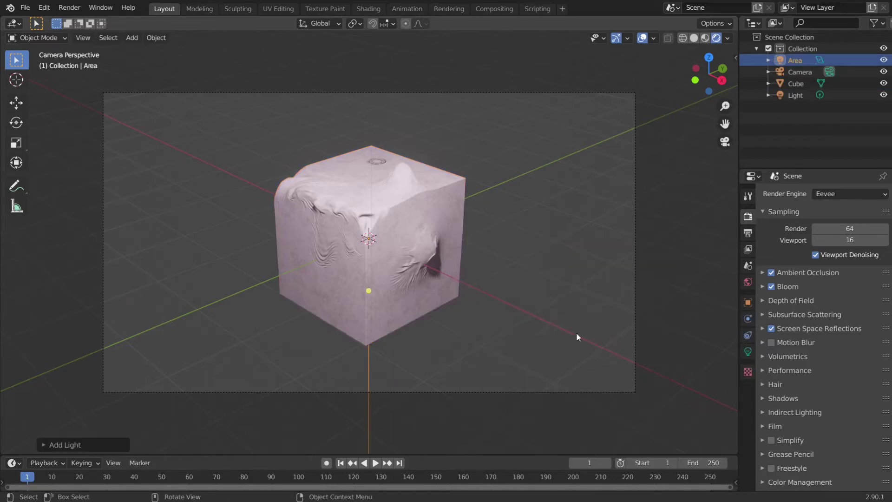
# Flip the area light 180° on X to face up, place it below the cube, and enlarge it
pyautogui.press('g')
pyautogui.press('z')
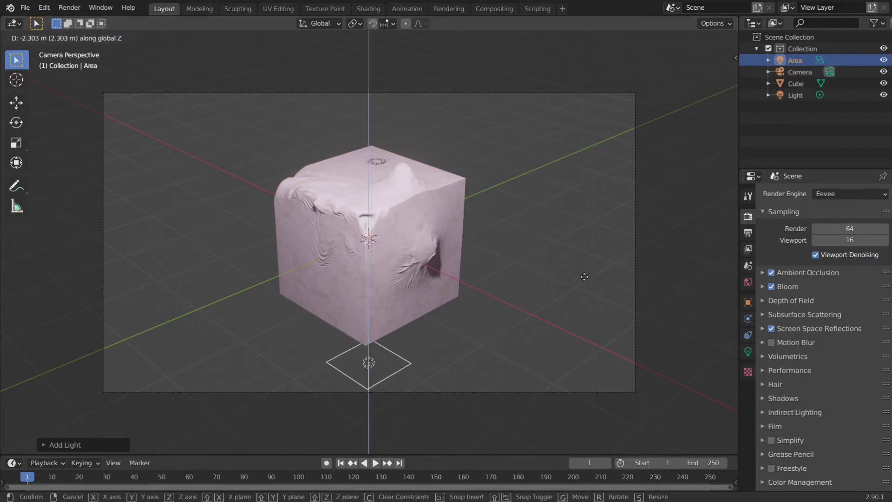
pyautogui.click(590, 269)
pyautogui.press('r')
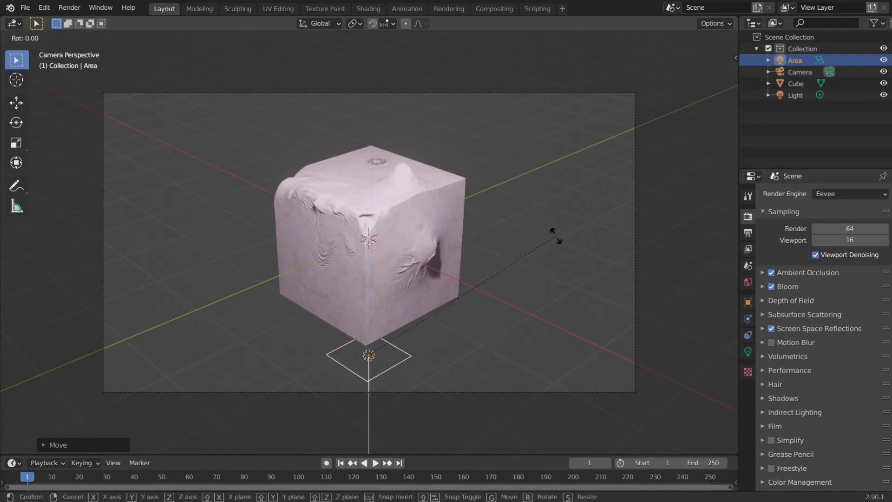
pyautogui.press('x')
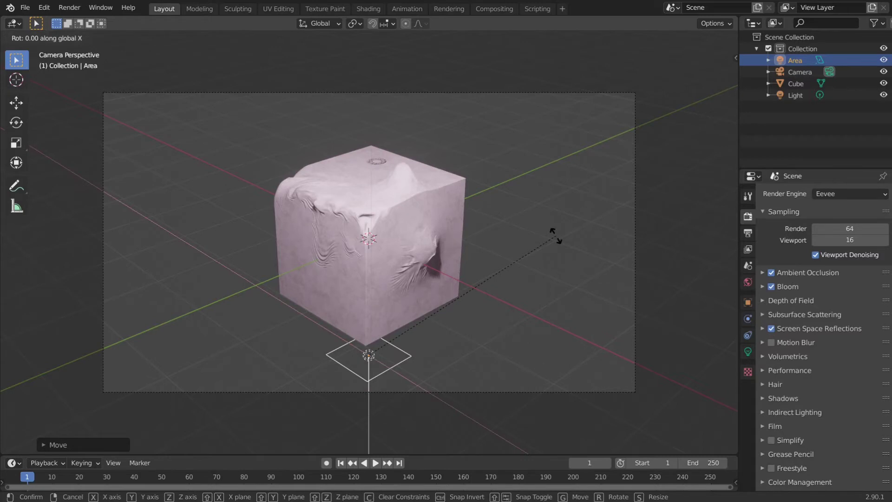
pyautogui.write('180')
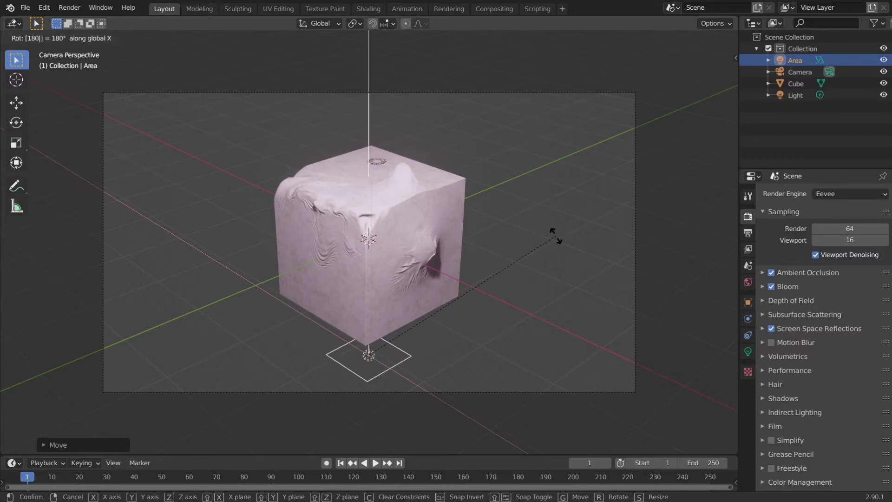
pyautogui.press('Return')
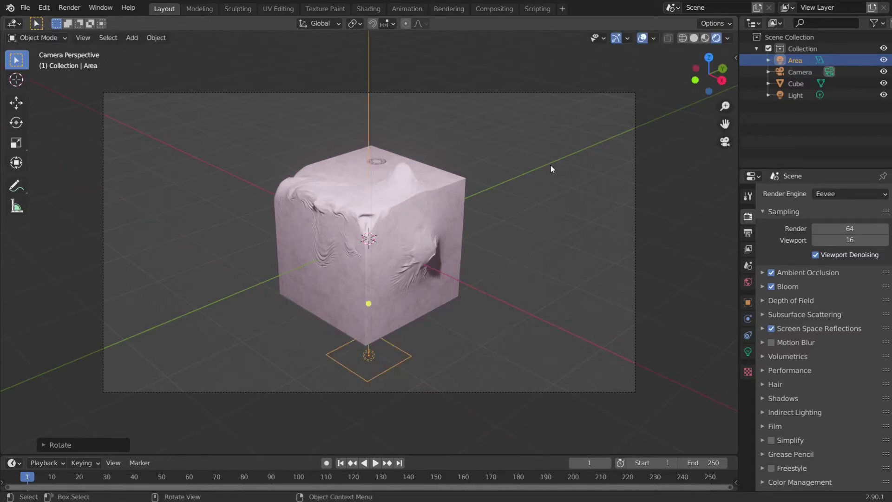
pyautogui.press('g')
pyautogui.press('z')
pyautogui.click(502, 292)
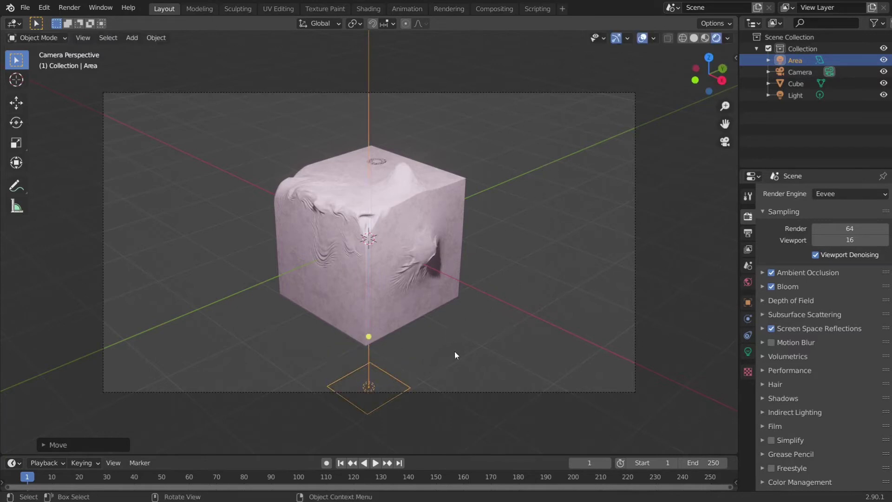
pyautogui.press('s')
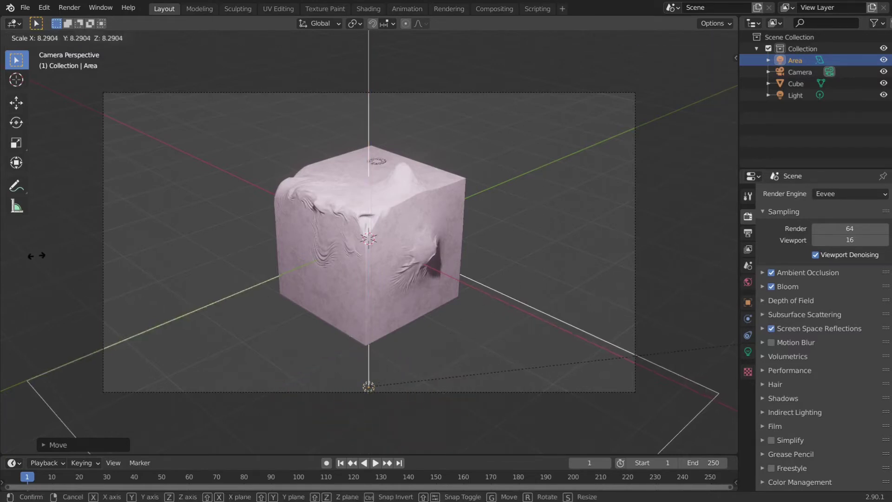
pyautogui.click(132, 259)
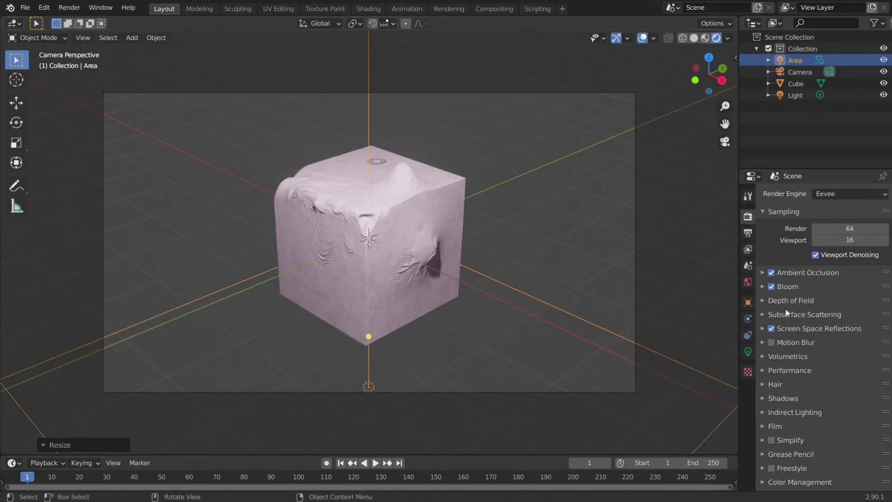
# Set the area light's power to 100 W and tint it warm orange
pyautogui.click(748, 351)
pyautogui.click(841, 269)
pyautogui.write('1')
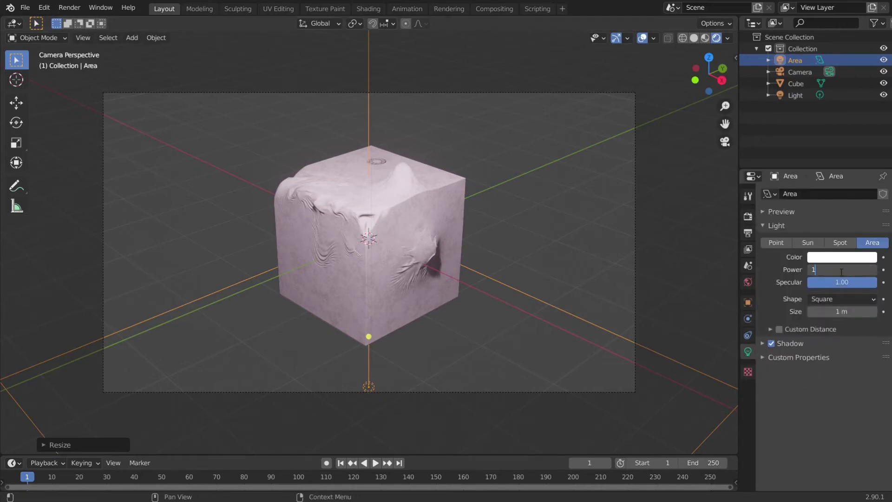
pyautogui.write('00')
pyautogui.press('Return')
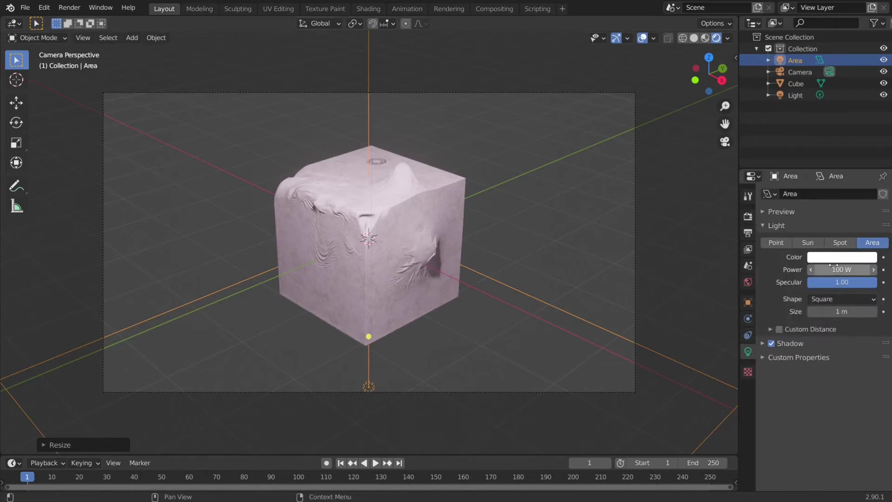
pyautogui.click(841, 258)
pyautogui.moveTo(813, 153); pyautogui.dragTo(801, 164)
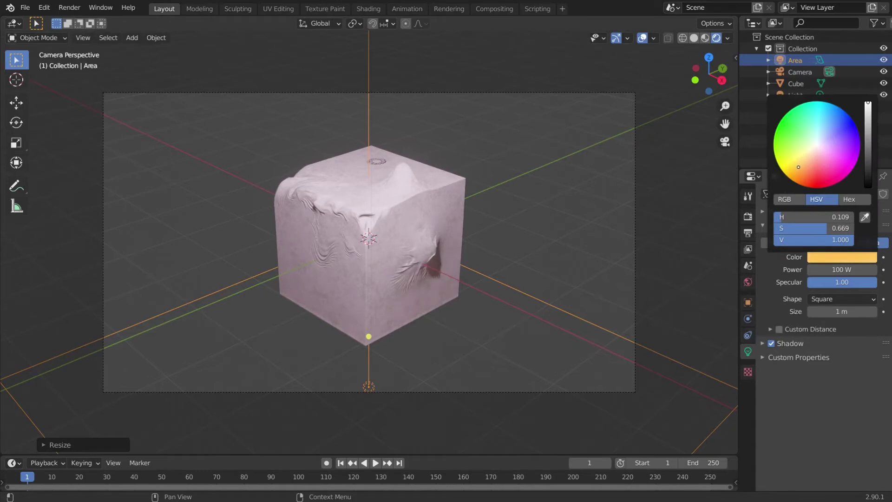
# Retune the light power through 250 W, 500 W and 10 MW, settling at 1000 W
pyautogui.click(850, 270)
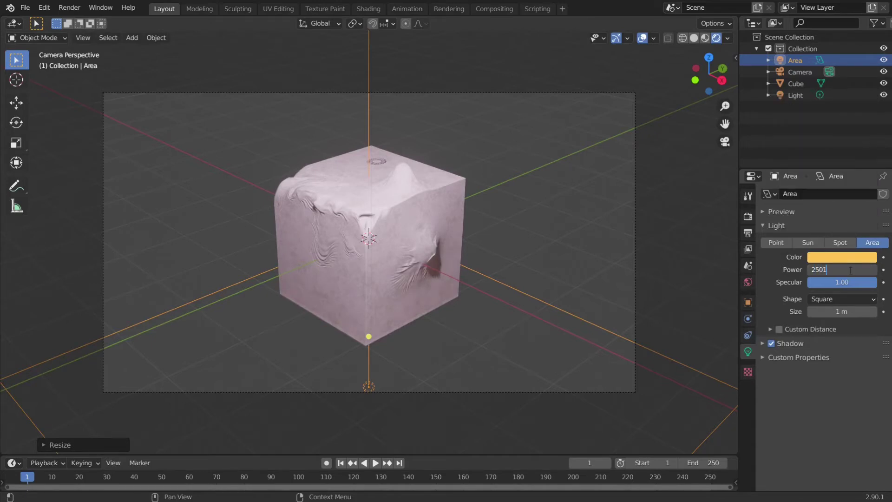
pyautogui.press('Return')
pyautogui.click(851, 270)
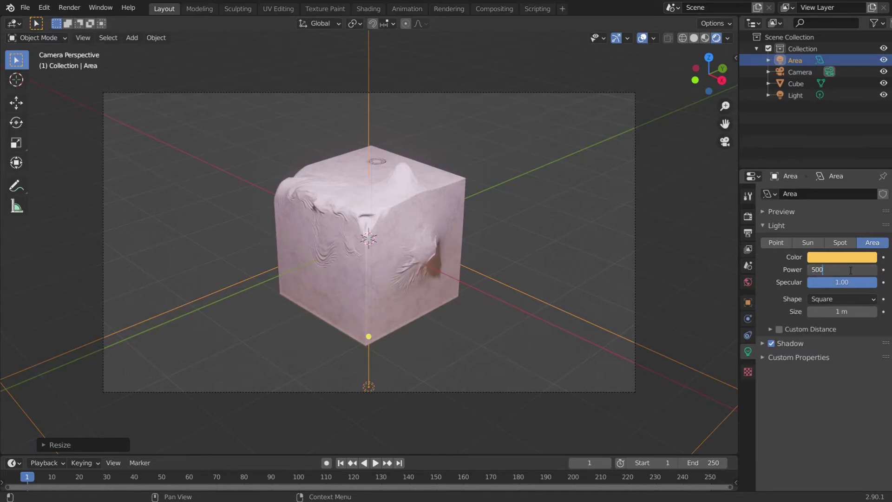
pyautogui.press('Return')
pyautogui.click(851, 272)
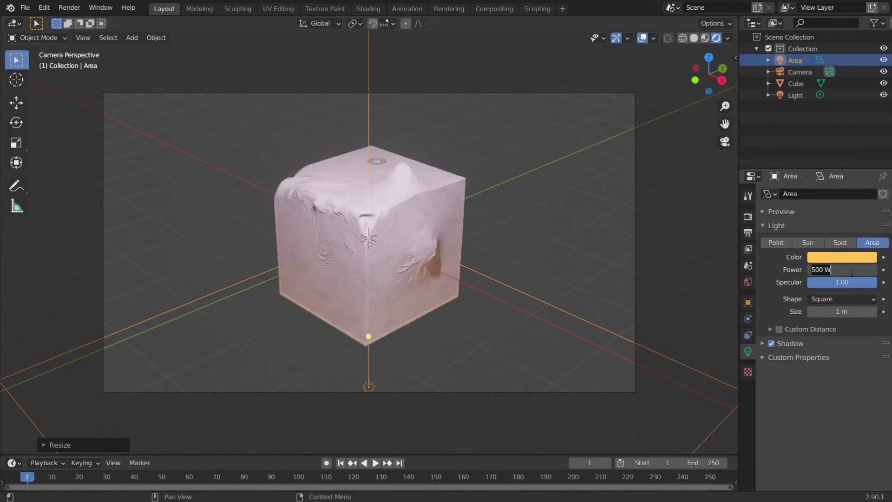
pyautogui.press('Return')
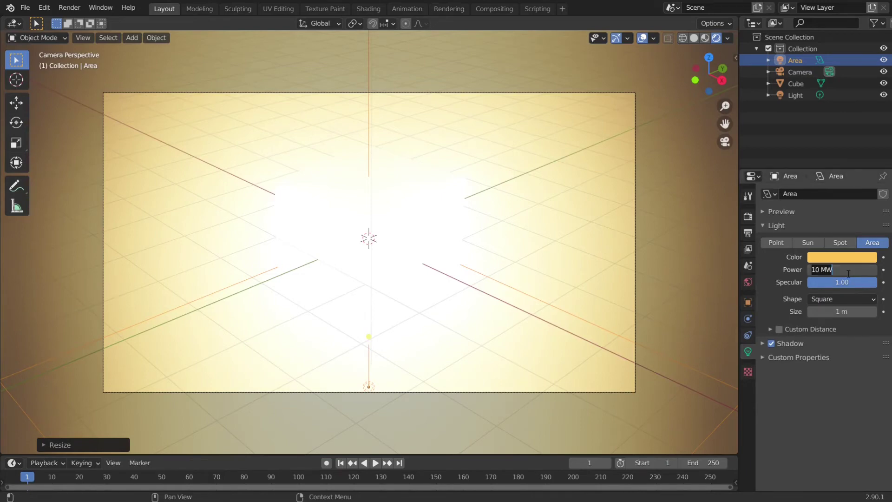
pyautogui.press('Return')
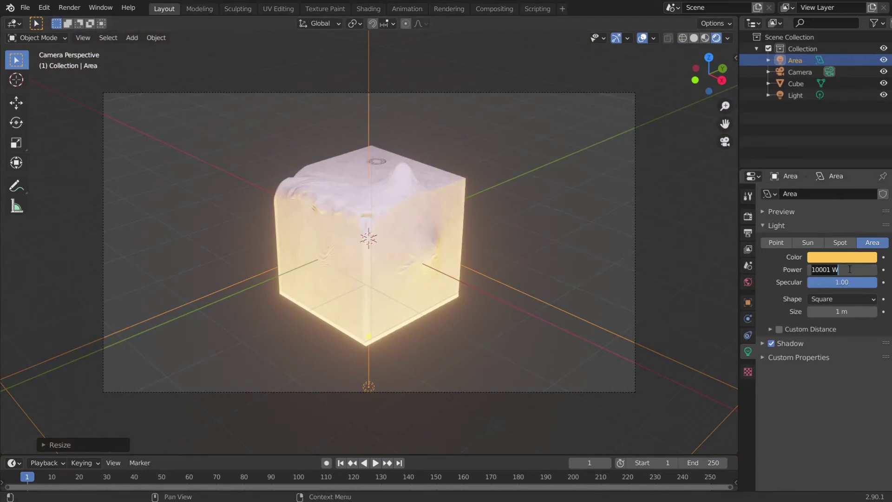
pyautogui.press('Return')
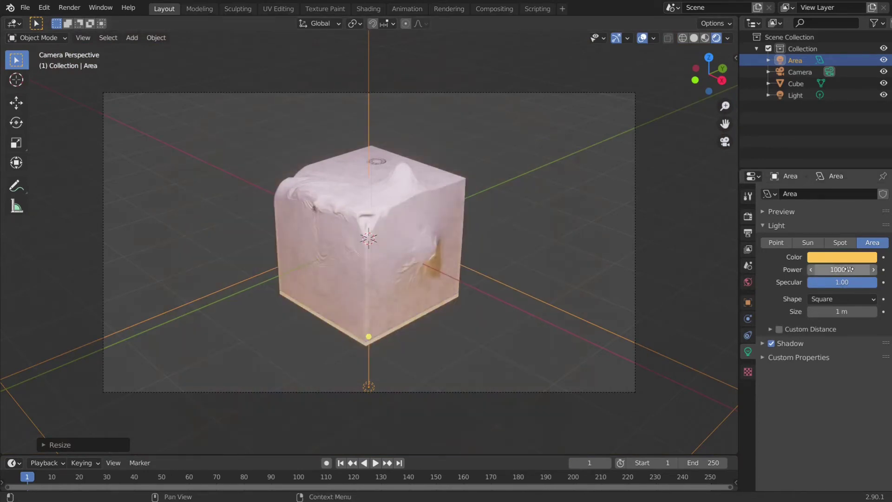
# Delete the original point light and add a new area light
pyautogui.click(794, 95)
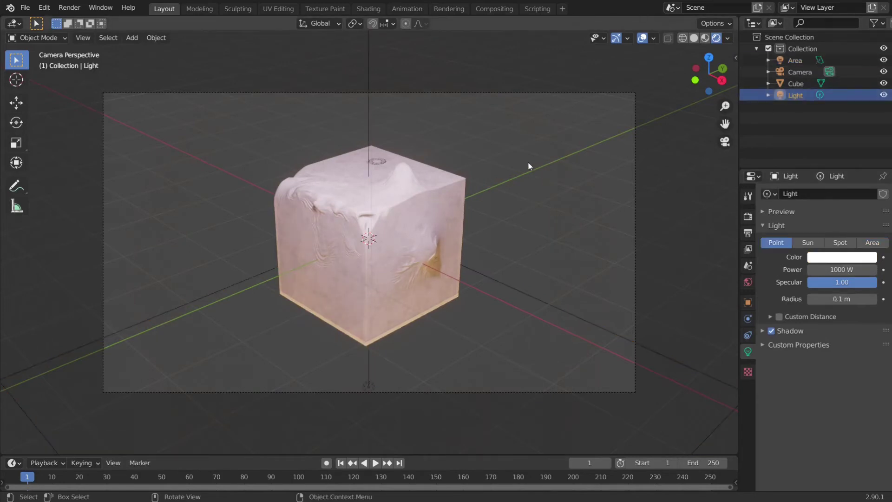
pyautogui.press('Delete')
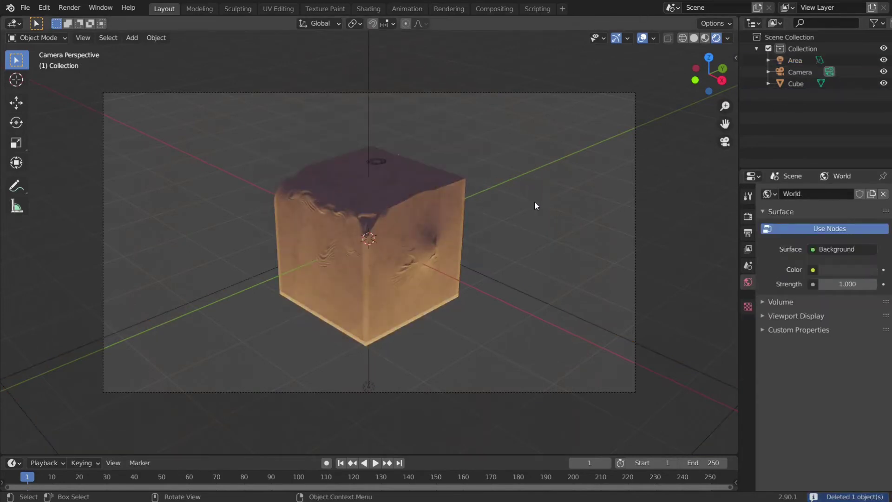
pyautogui.hotkey('shift', 'a')
pyautogui.moveTo(534, 207)
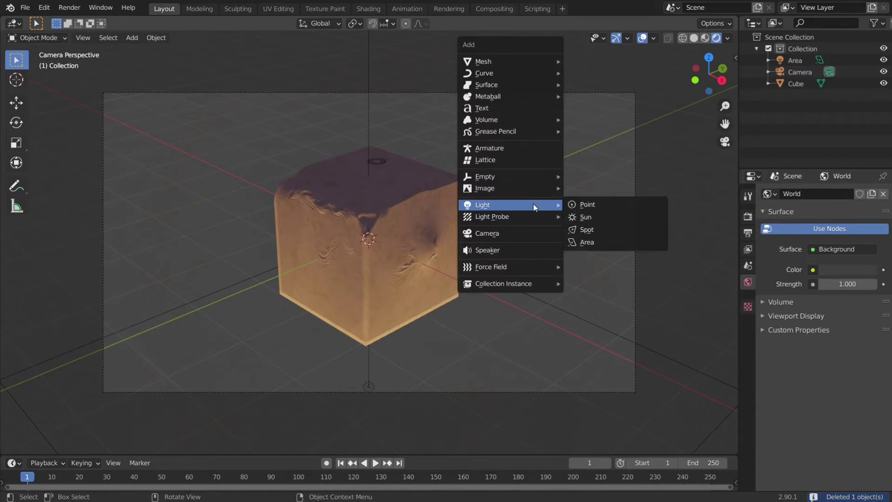
pyautogui.click(598, 240)
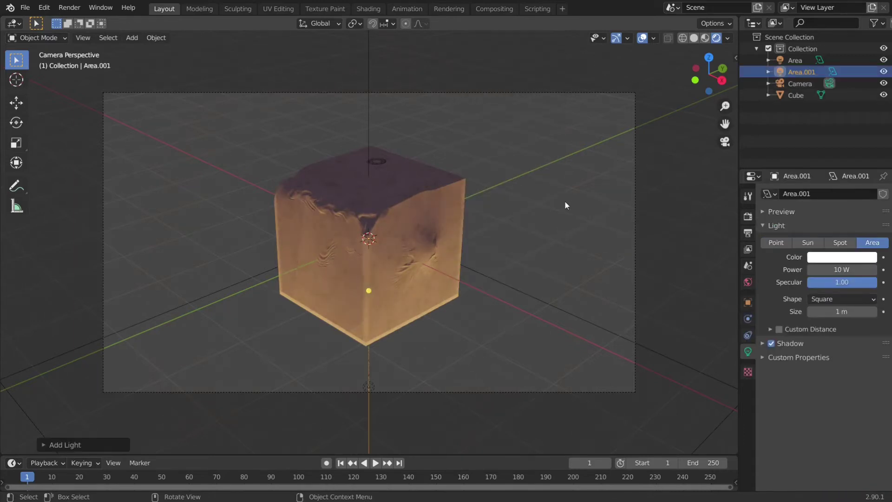
# Raise the new area light above the cube and scale it up several times
pyautogui.press('g')
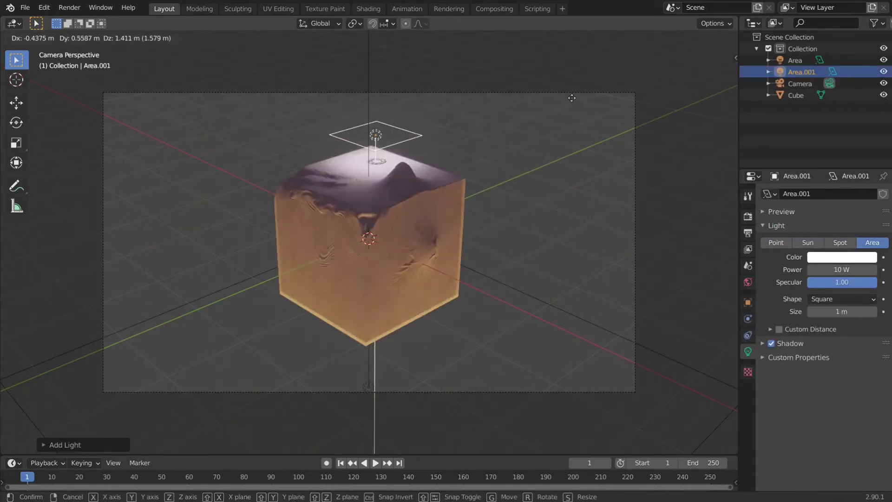
pyautogui.press('z')
pyautogui.click(564, 102)
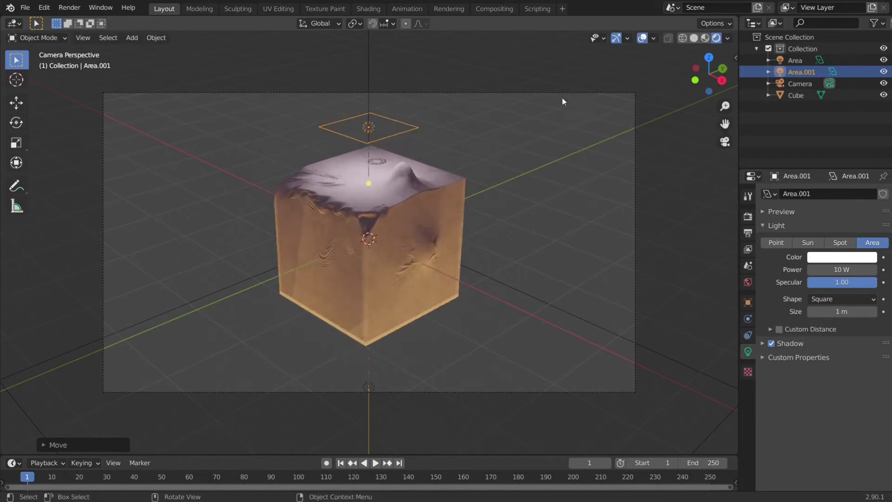
pyautogui.press('s')
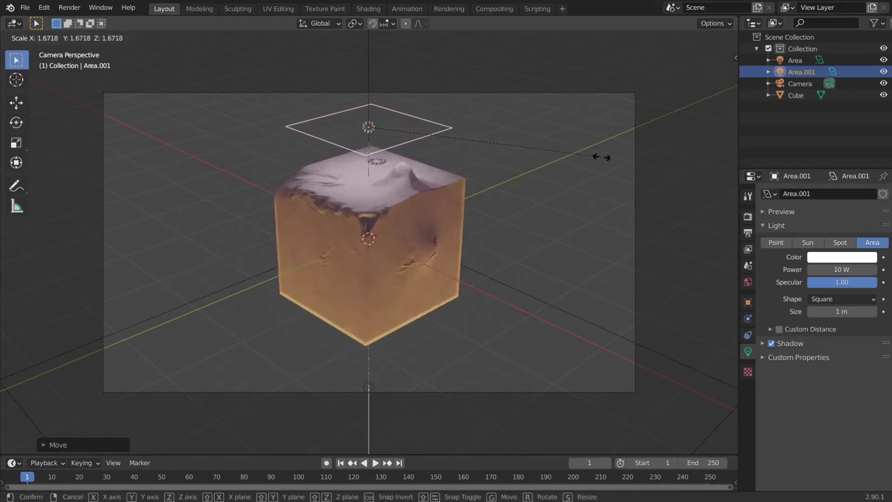
pyautogui.click(567, 173)
pyautogui.press('s')
pyautogui.click(601, 183)
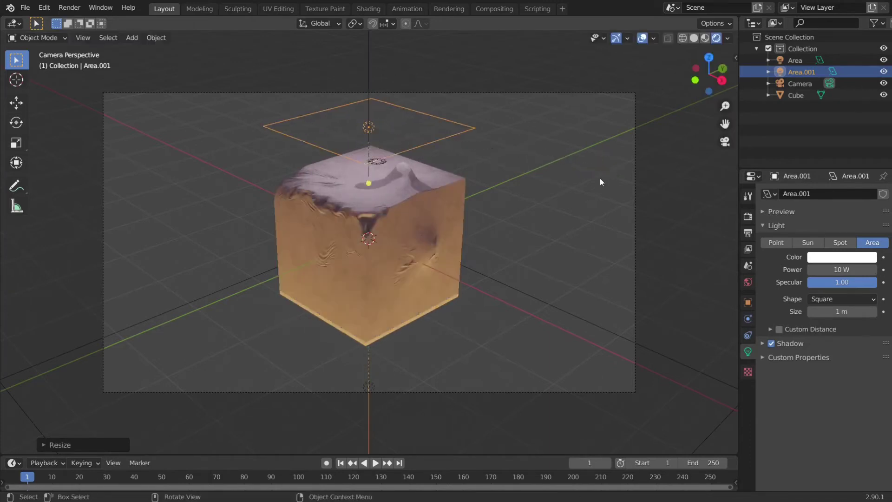
pyautogui.press('s')
pyautogui.click(589, 194)
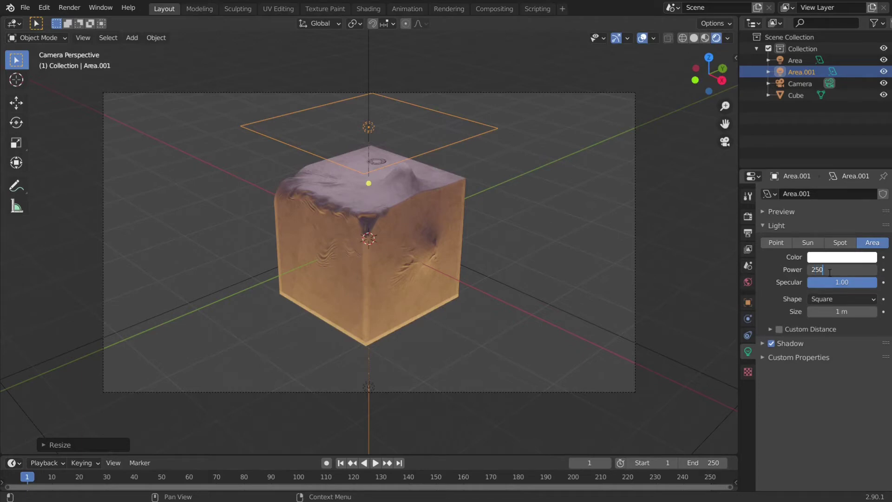
# Set Area.001's power to 25 W and give its colour a pale green tint
pyautogui.press('Return')
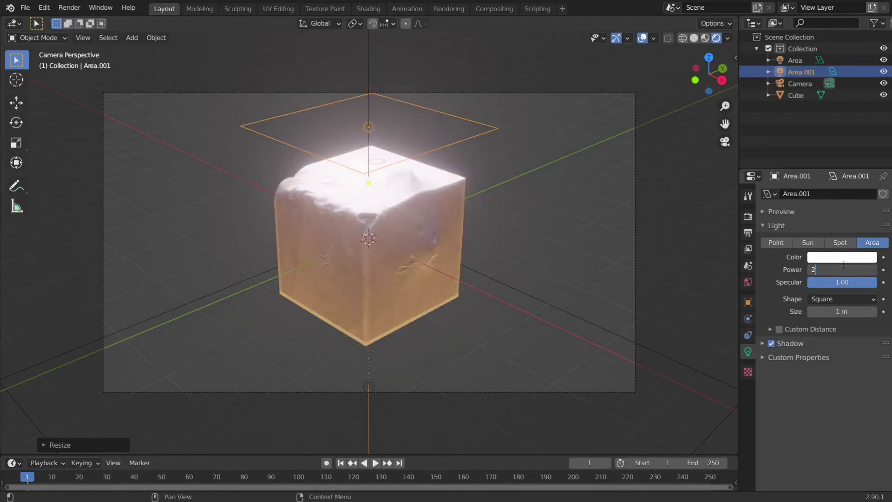
pyautogui.write('0')
pyautogui.press('Return')
pyautogui.doubleClick(841, 271)
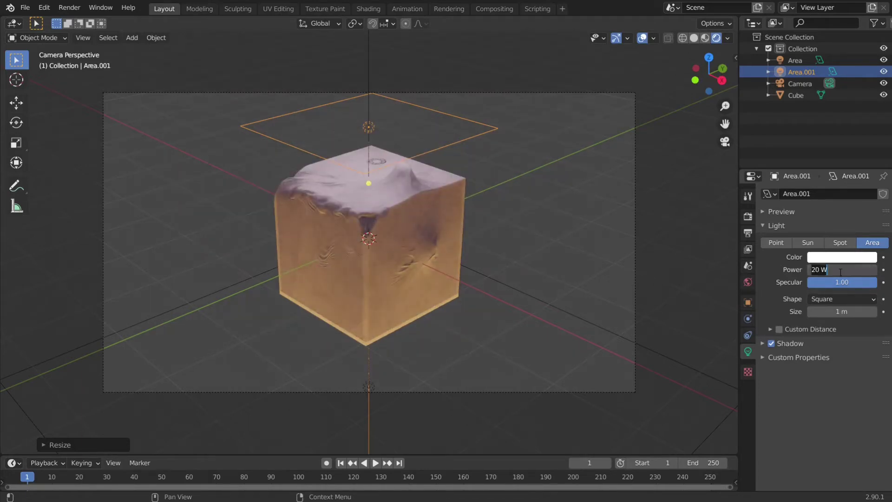
pyautogui.write('25')
pyautogui.press('Return')
pyautogui.click(852, 262)
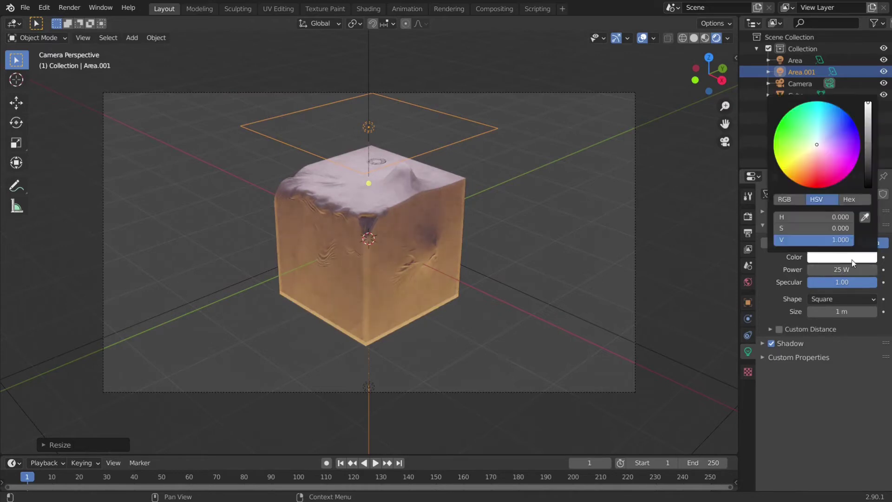
pyautogui.moveTo(811, 172)
pyautogui.mouseDown()
pyautogui.moveTo(800, 137)
pyautogui.moveTo(816, 126)
pyautogui.moveTo(817, 138)
pyautogui.mouseUp()
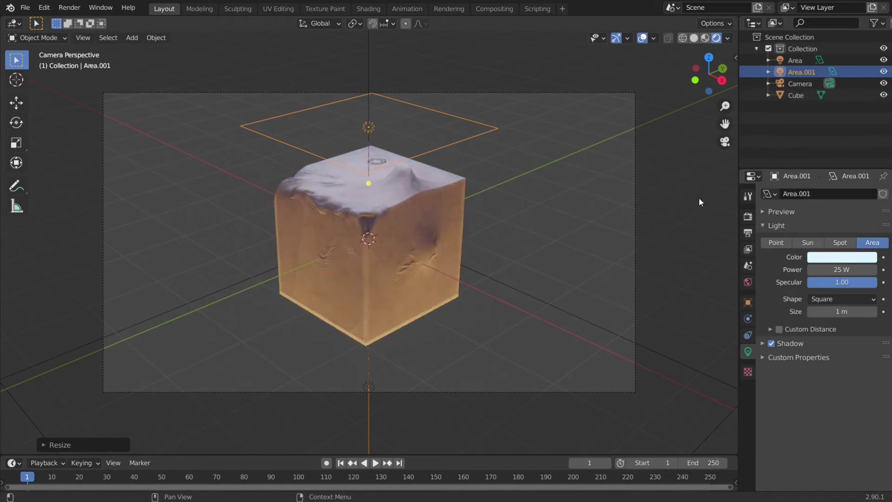
# Dolly the camera toward the cube, raise it, and trackball-tilt it
pyautogui.click(800, 83)
pyautogui.press('g')
pyautogui.press('z')
pyautogui.press('z')
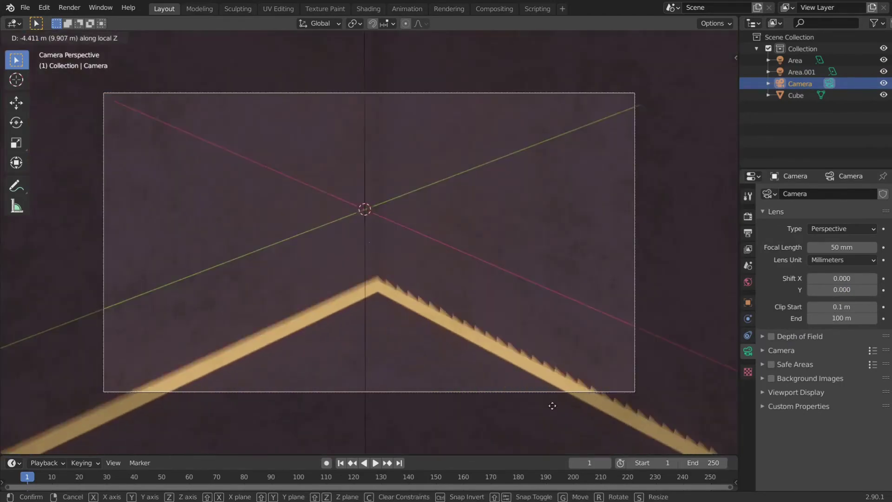
pyautogui.click(547, 420)
pyautogui.press('g')
pyautogui.press('z')
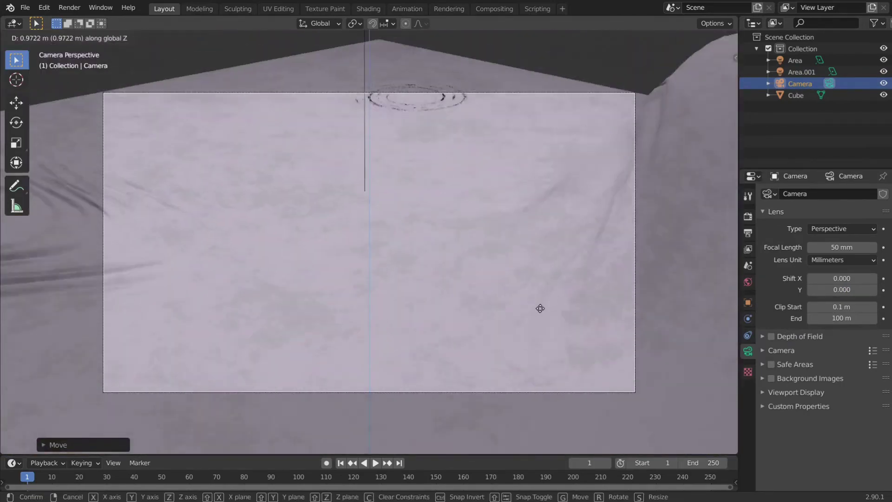
pyautogui.click(537, 322)
pyautogui.press('r')
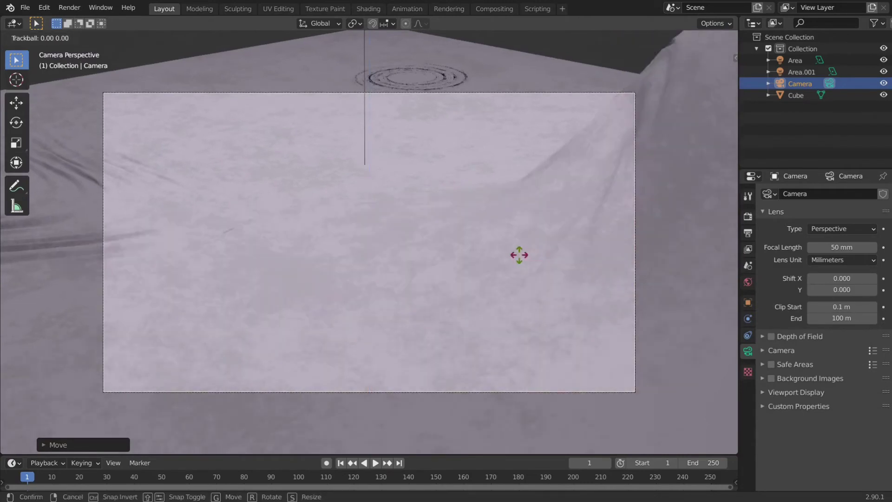
pyautogui.press('r')
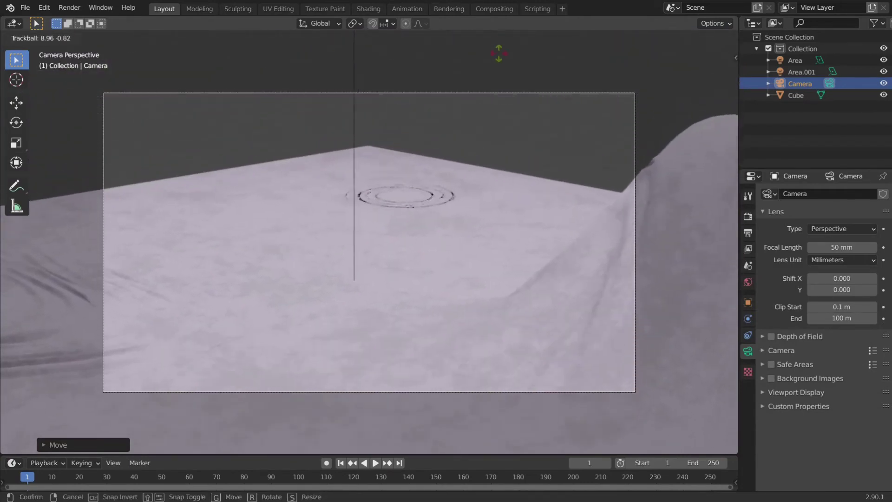
pyautogui.click(514, 113)
# Refine the camera's height and rotation for a close, low view of the cube's top
pyautogui.press('g')
pyautogui.press('z')
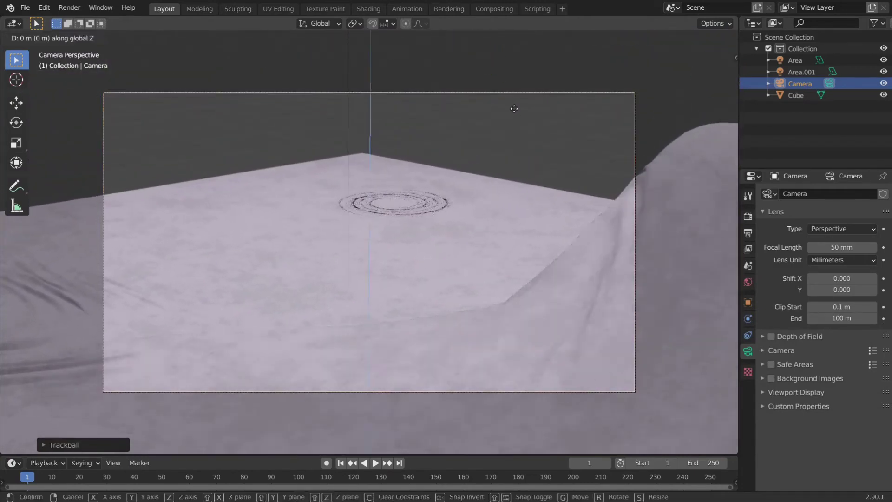
pyautogui.click(462, 148)
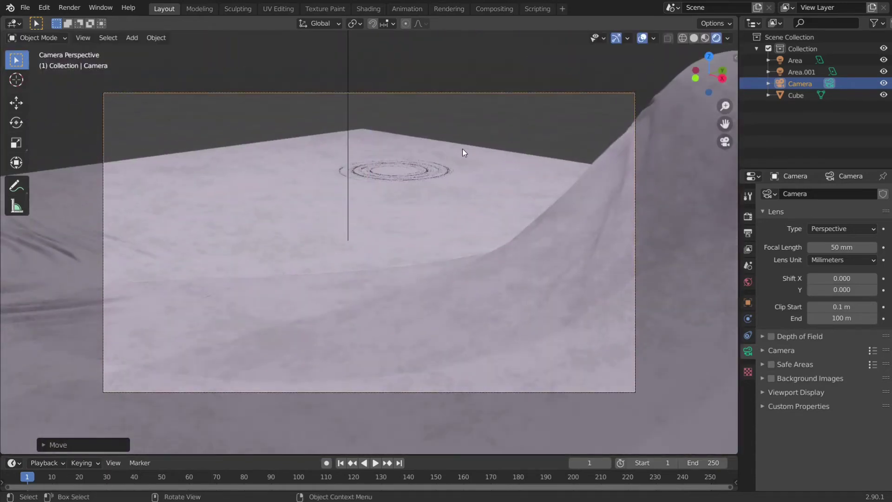
pyautogui.press('g')
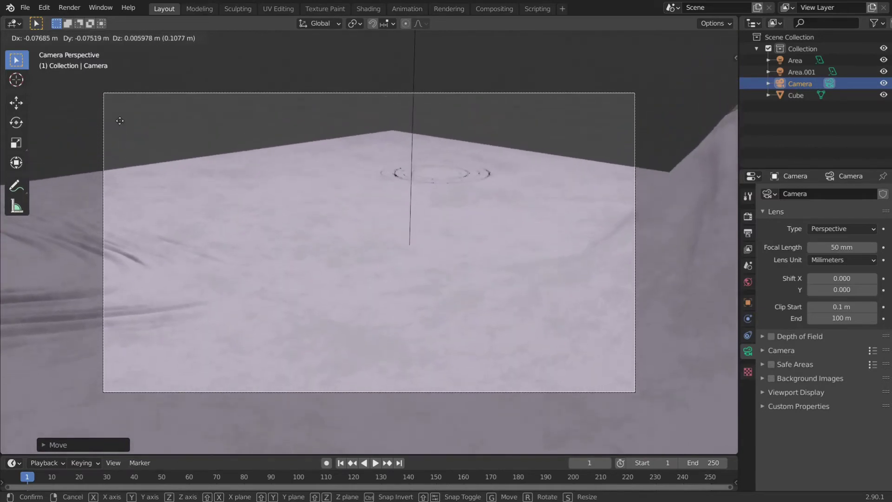
pyautogui.press('r')
pyautogui.press('r')
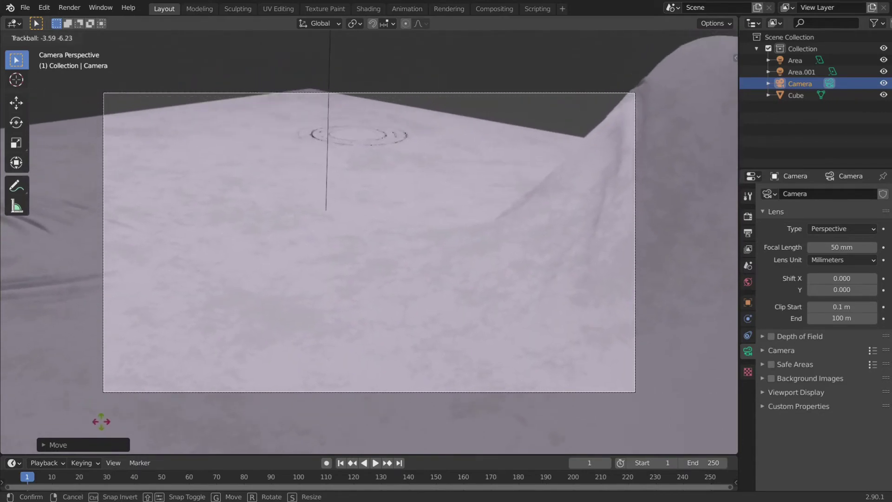
pyautogui.click(167, 439)
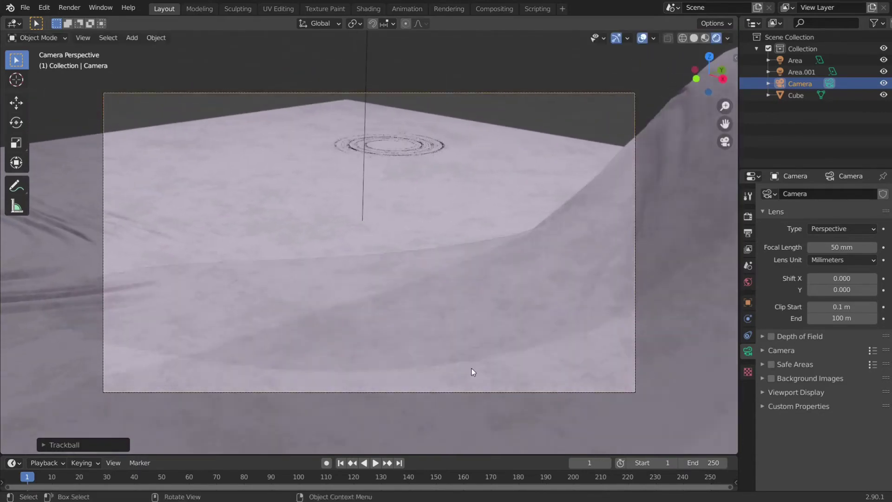
# Set the World colour to black, turn off viewport overlays, and deselect the camera
pyautogui.click(749, 282)
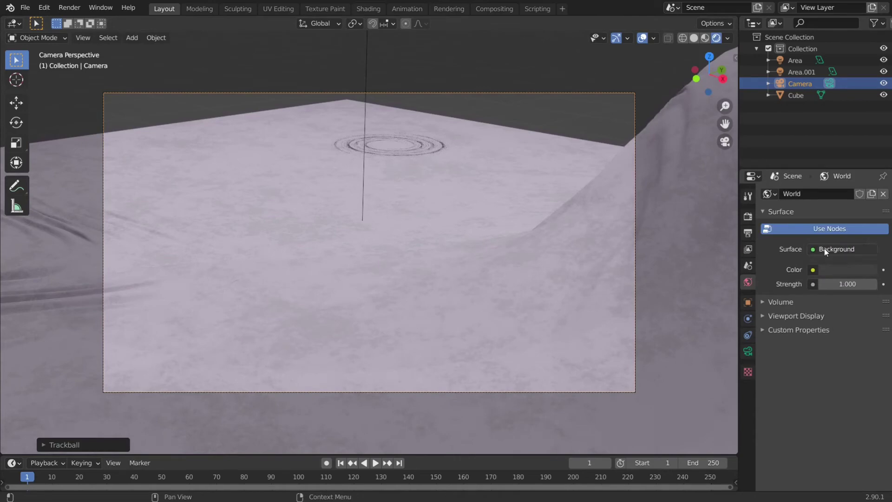
pyautogui.click(831, 273)
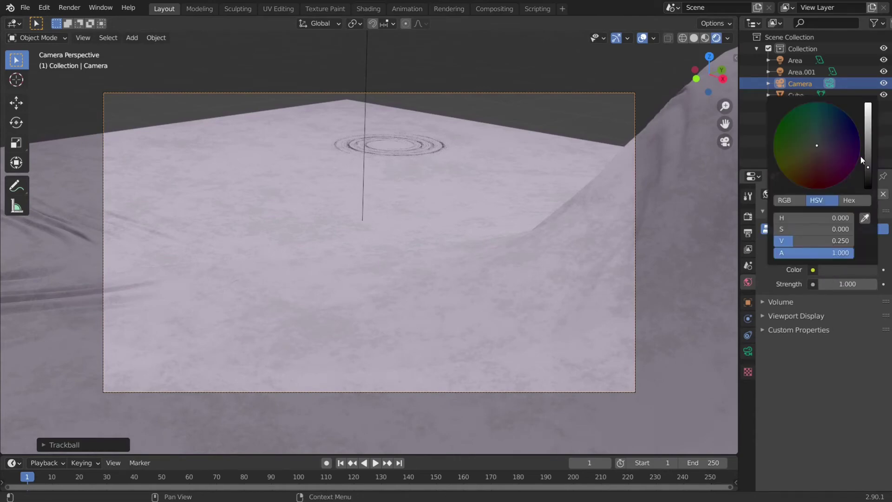
pyautogui.moveTo(861, 156); pyautogui.dragTo(862, 190)
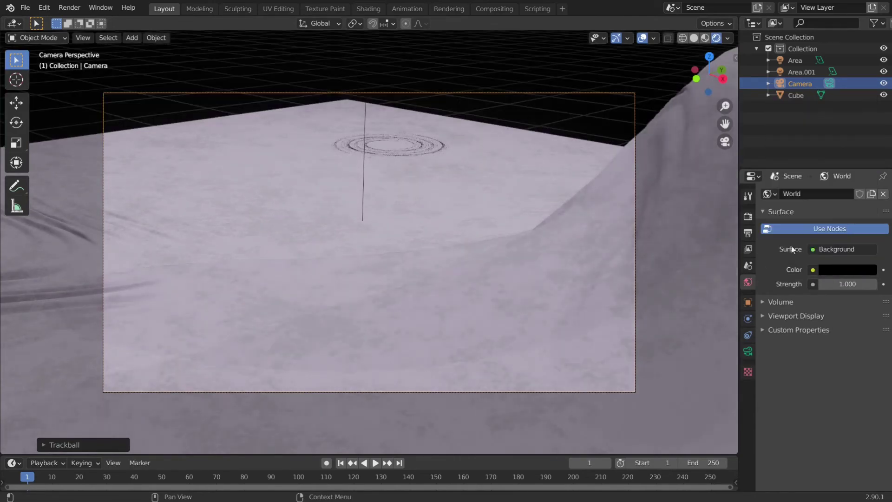
pyautogui.click(640, 38)
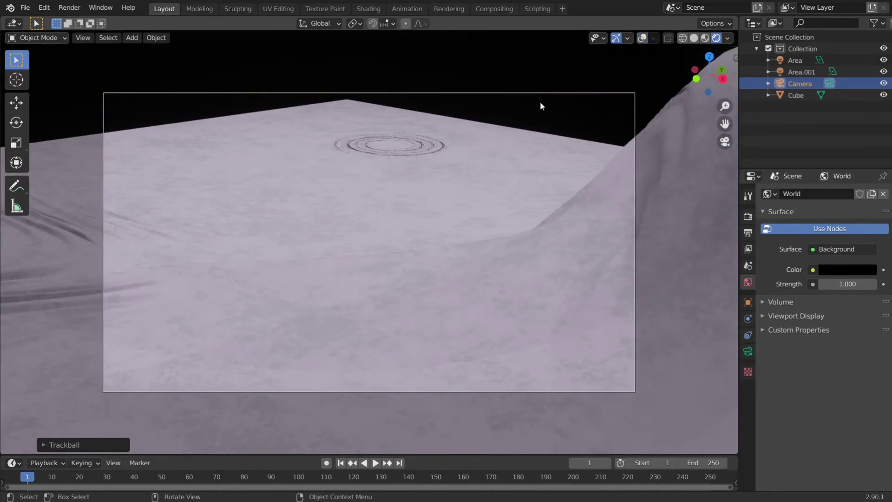
pyautogui.click(540, 106)
# Select the camera and move it along its local Z axis
pyautogui.scroll(-3, 544, 135)
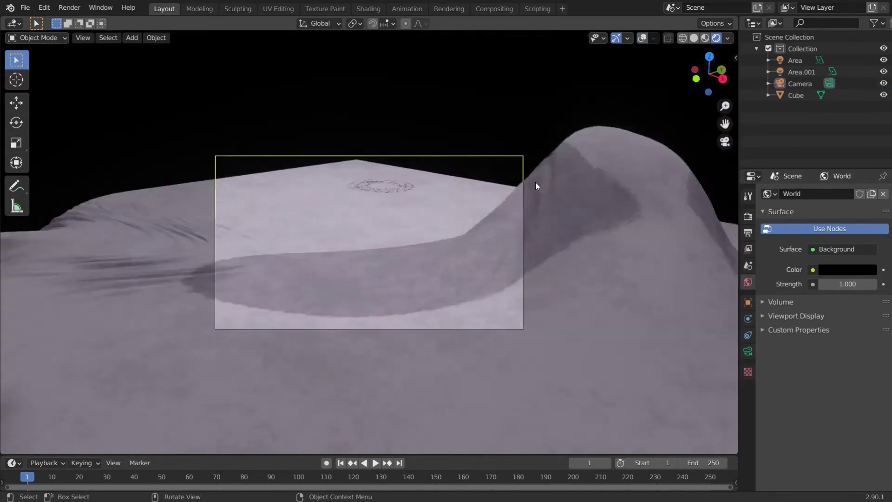
pyautogui.scroll(-4, 535, 181)
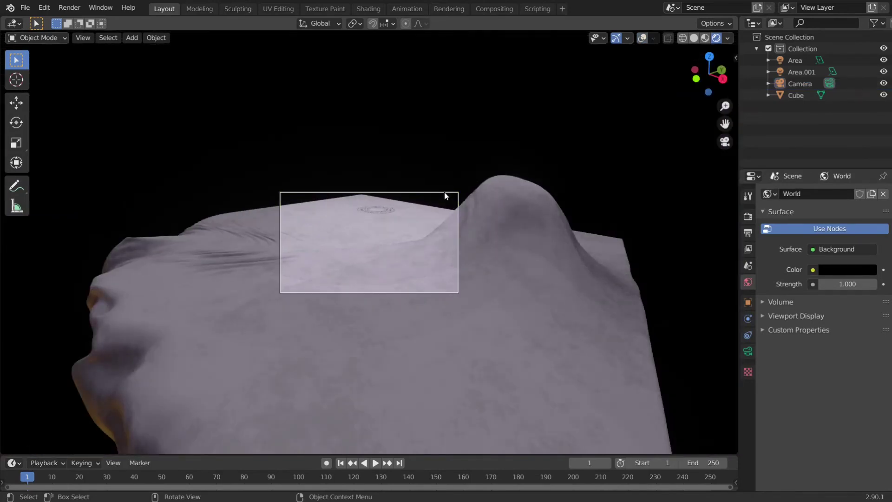
pyautogui.click(800, 83)
pyautogui.press('g')
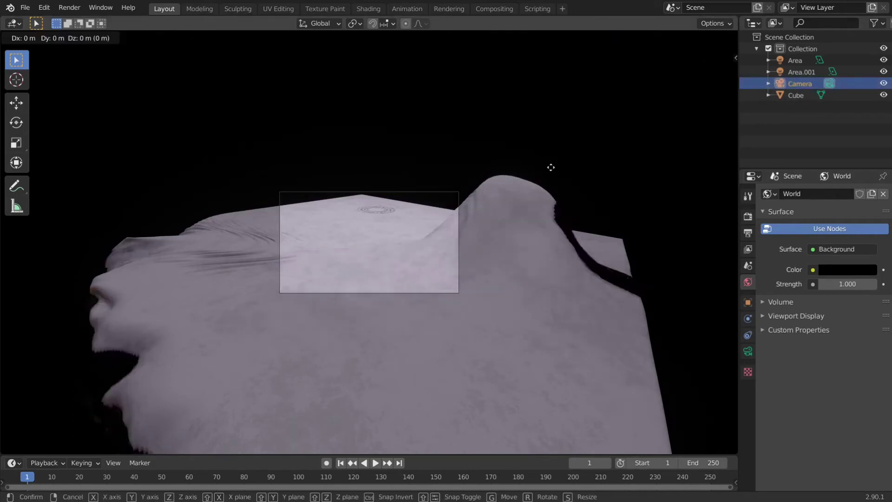
pyautogui.press('z')
pyautogui.press('z')
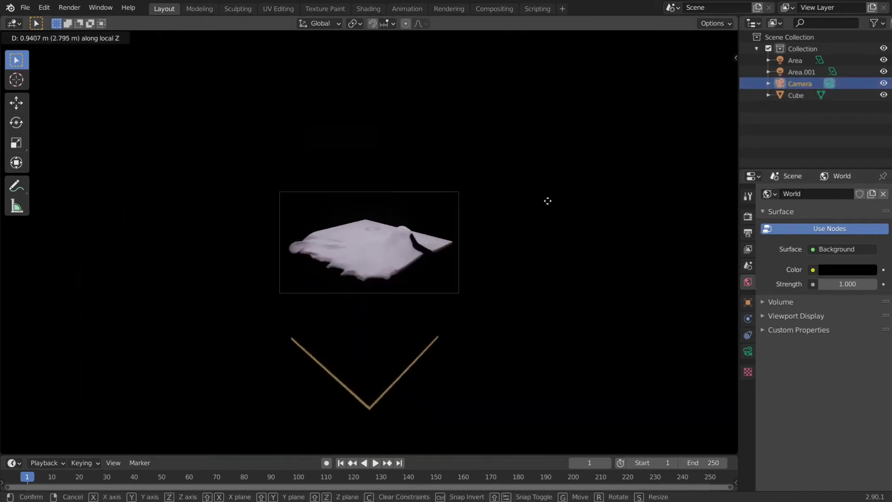
pyautogui.click(549, 183)
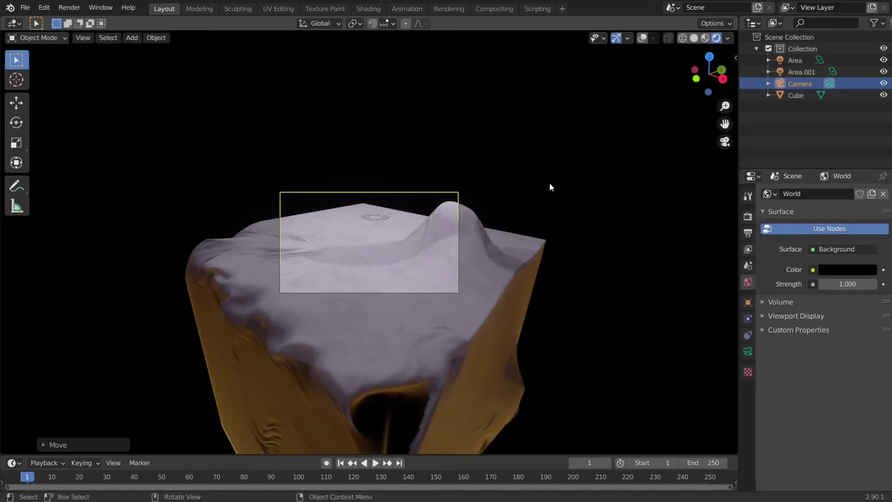
pyautogui.scroll(5, 520, 204)
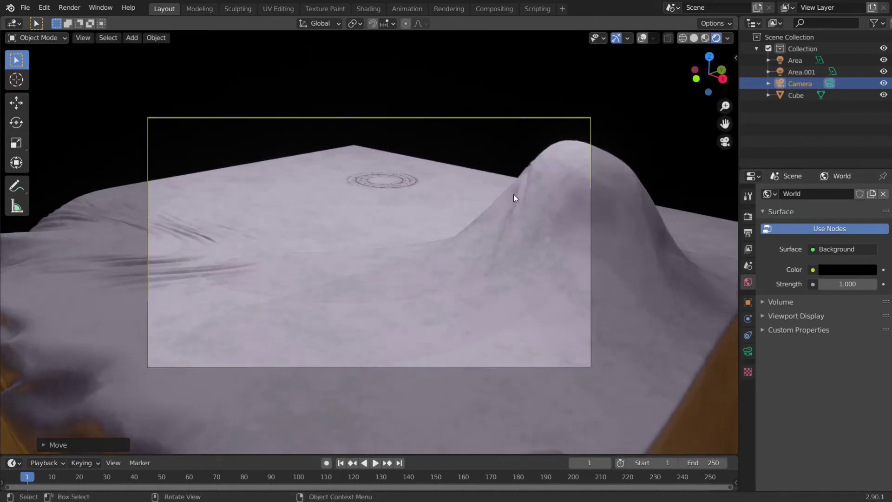
pyautogui.scroll(-3, 514, 194)
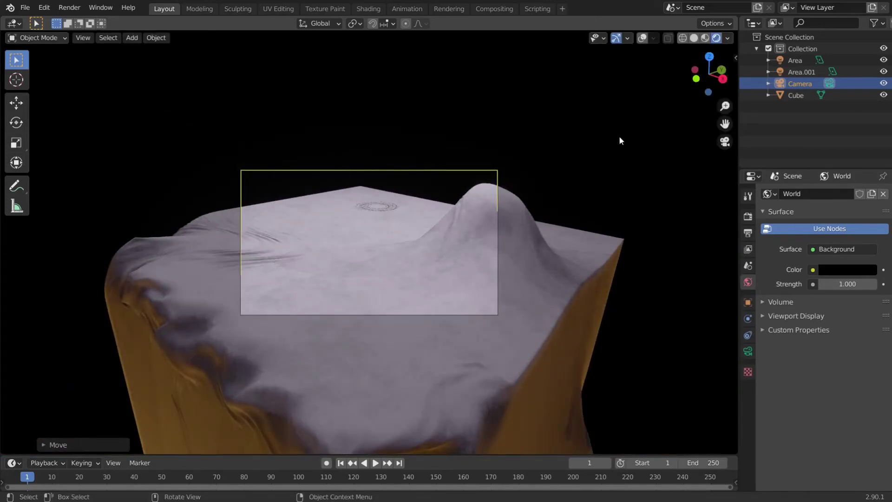
# Reposition the camera along its viewing axis once more, then deselect it
pyautogui.press('g')
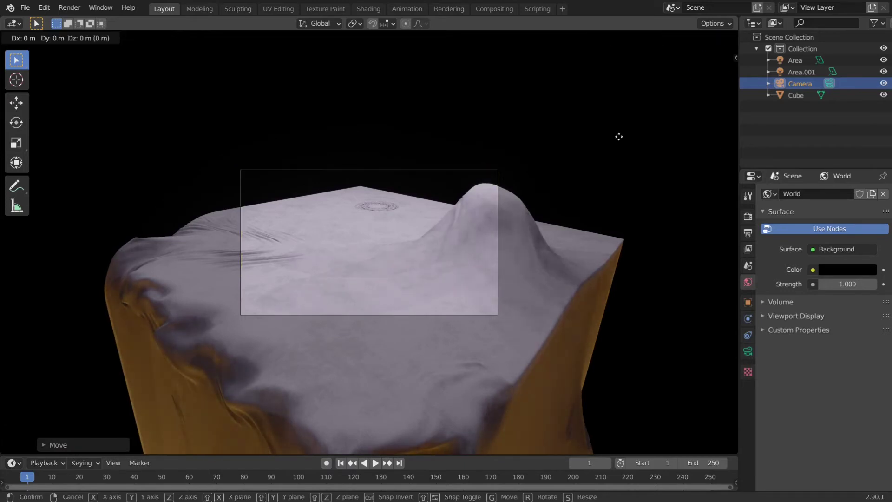
pyautogui.press('z')
pyautogui.press('z')
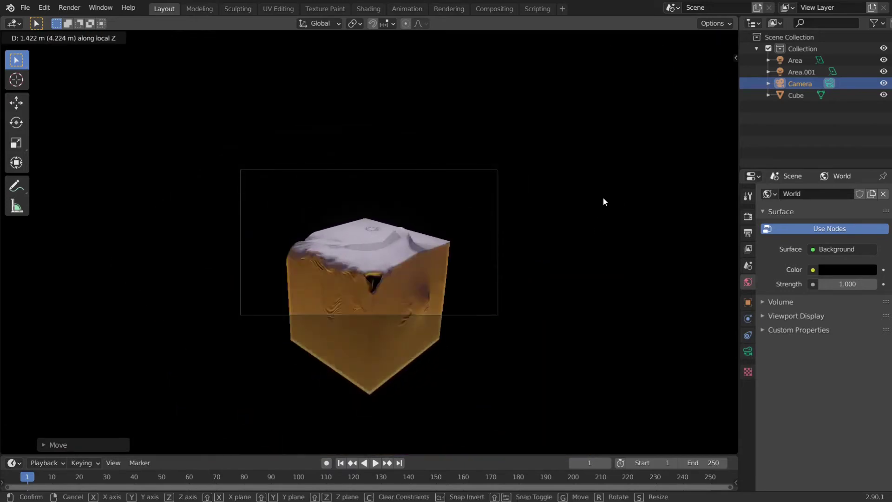
pyautogui.press('z')
pyautogui.press('z')
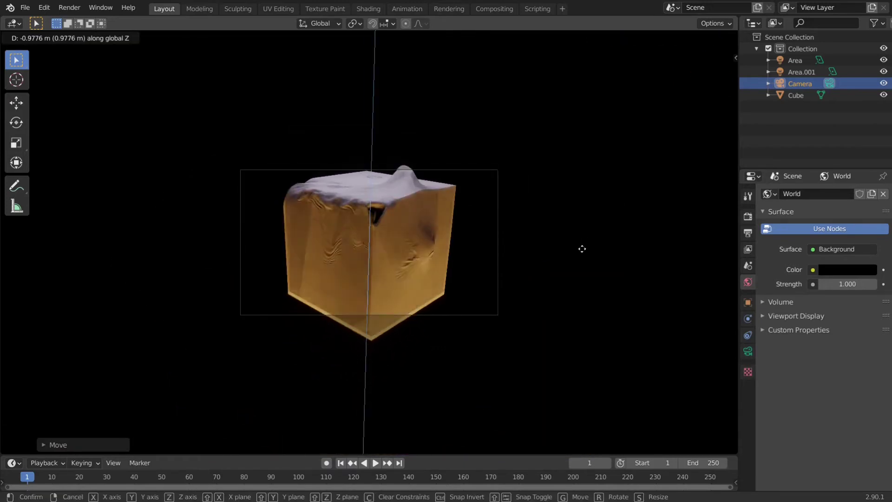
pyautogui.rightClick(582, 247)
pyautogui.press('g')
pyautogui.press('z')
pyautogui.press('z')
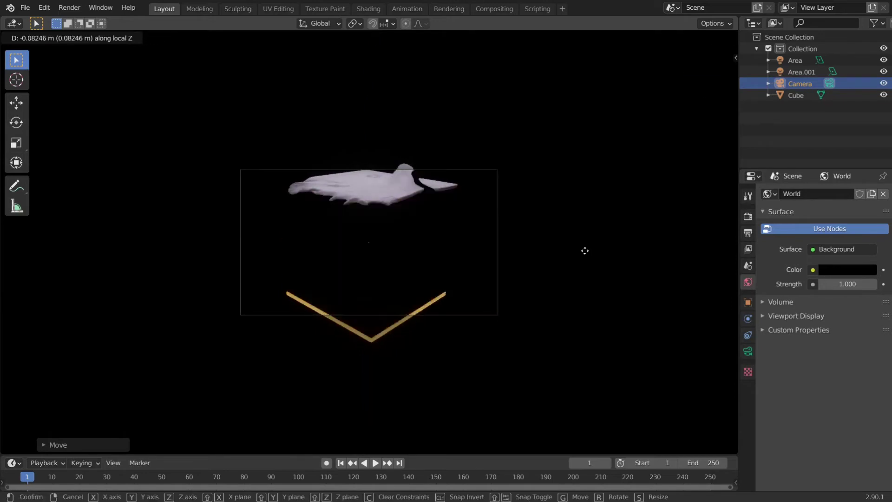
pyautogui.rightClick(585, 222)
pyautogui.press('g')
pyautogui.press('z')
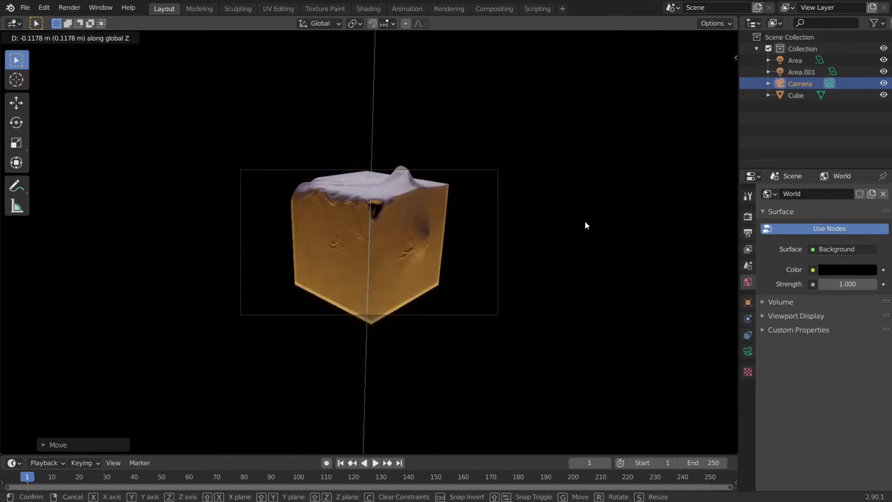
pyautogui.rightClick(584, 220)
pyautogui.press('g')
pyautogui.press('z')
pyautogui.press('z')
pyautogui.click(584, 249)
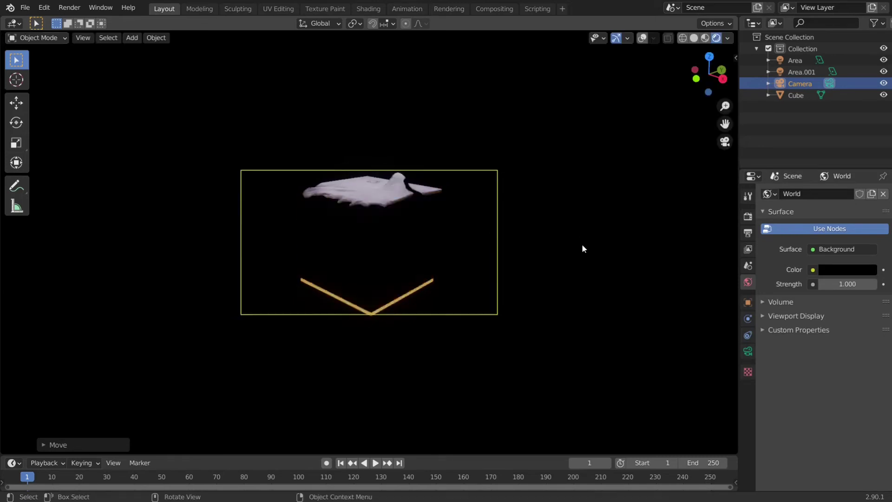
pyautogui.click(584, 248)
# Align the camera to the current view, shift it along X, and dolly it closer to the cube
pyautogui.scroll(2, 585, 249)
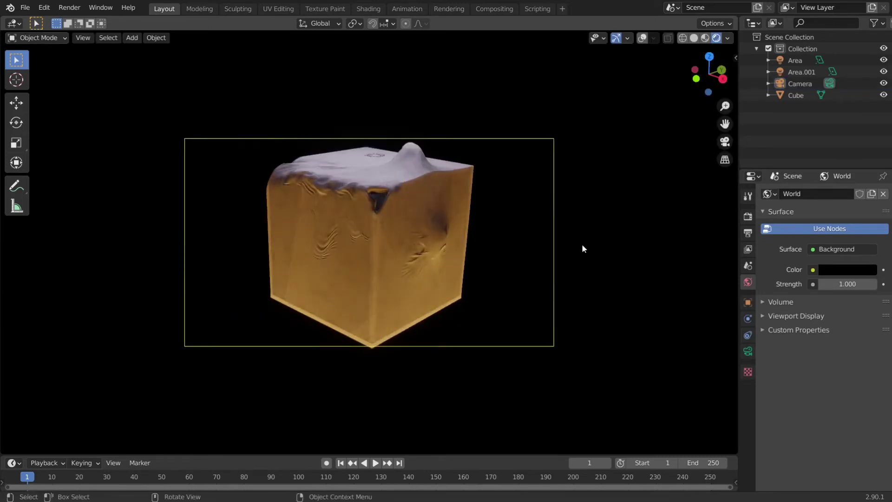
pyautogui.press('KP_0')
pyautogui.press('KP_0')
pyautogui.press('KP_0')
pyautogui.press('ctrl+alt+KP_0')
pyautogui.click(800, 84)
pyautogui.press('g')
pyautogui.press('x')
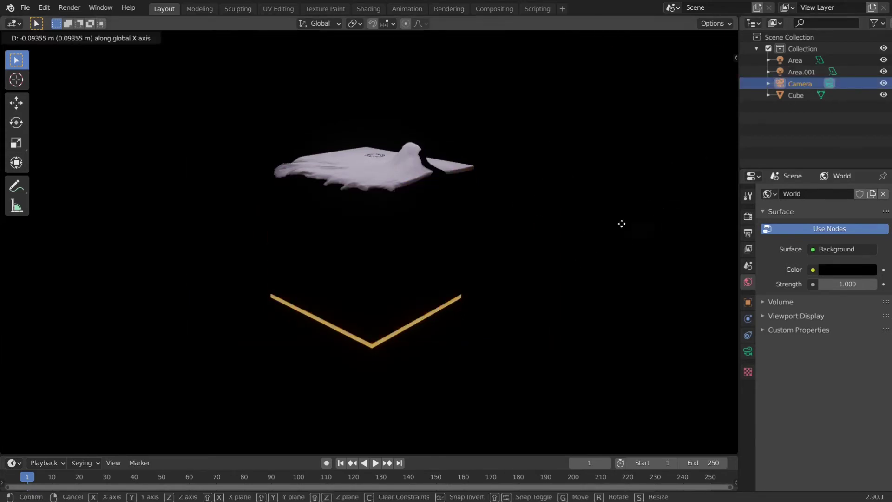
pyautogui.click(656, 172)
pyautogui.scroll(-2, 600, 203)
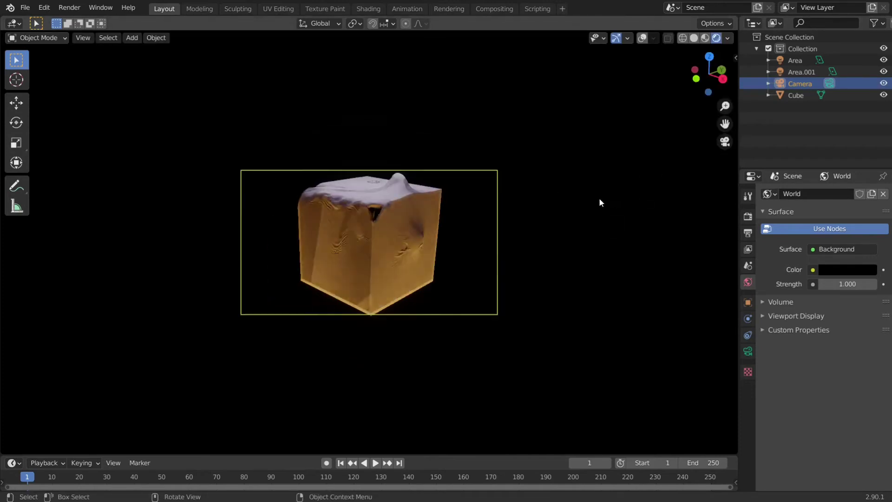
pyautogui.press('g')
pyautogui.press('z')
pyautogui.press('z')
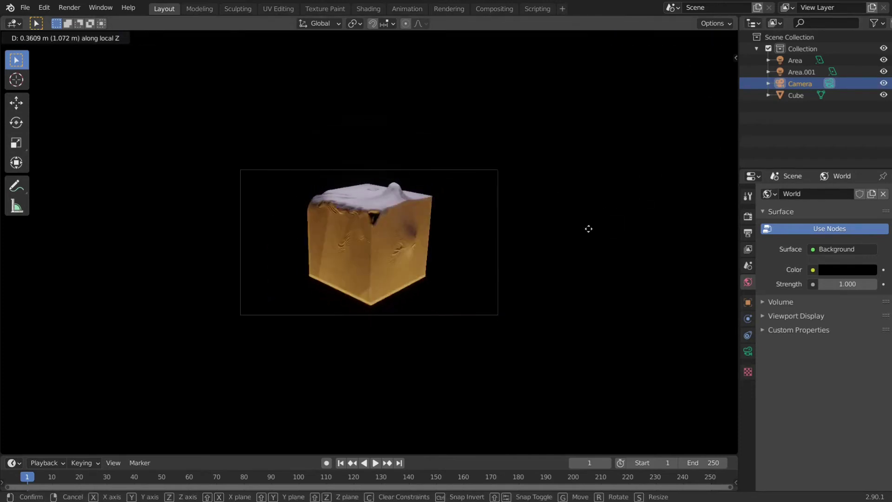
pyautogui.click(588, 229)
pyautogui.scroll(3, 533, 232)
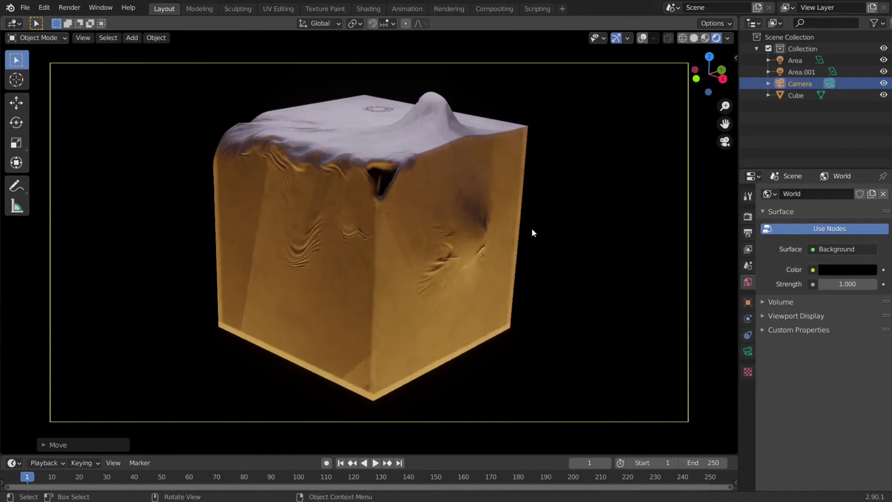
pyautogui.scroll(-2, 532, 228)
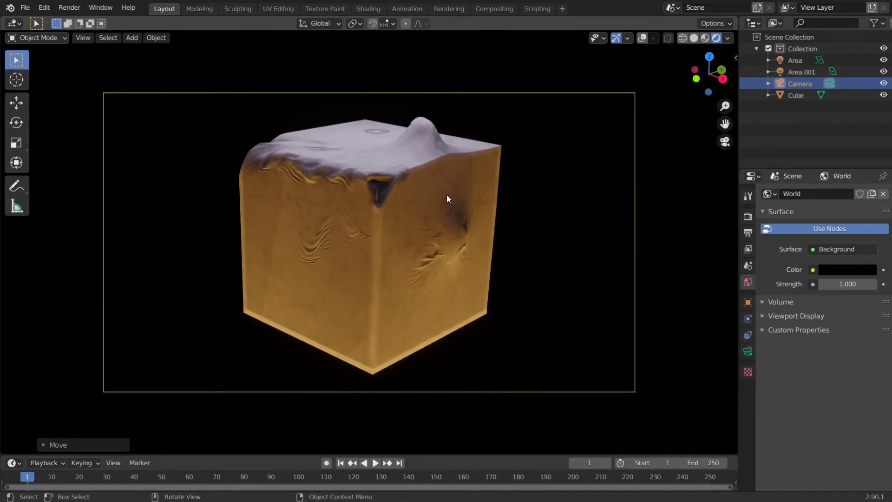
pyautogui.scroll(-1, 557, 207)
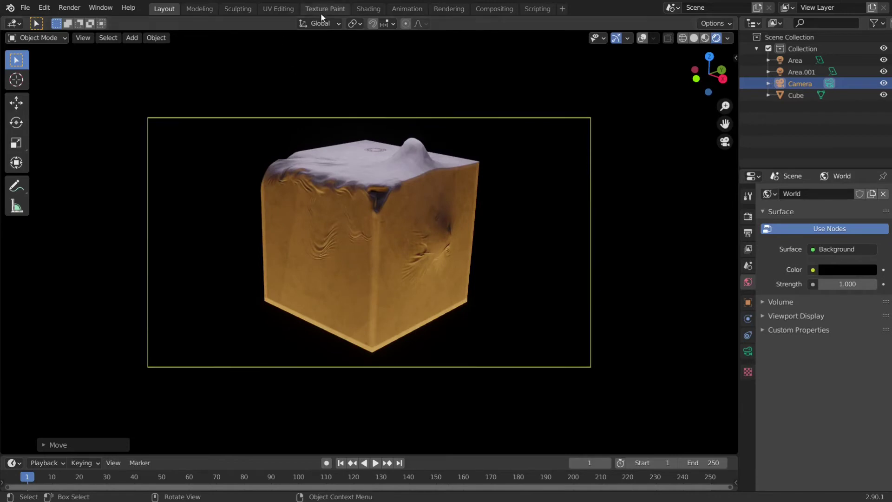
# In the Shading workspace, select the cube and clear its existing material
pyautogui.click(368, 9)
pyautogui.click(449, 173)
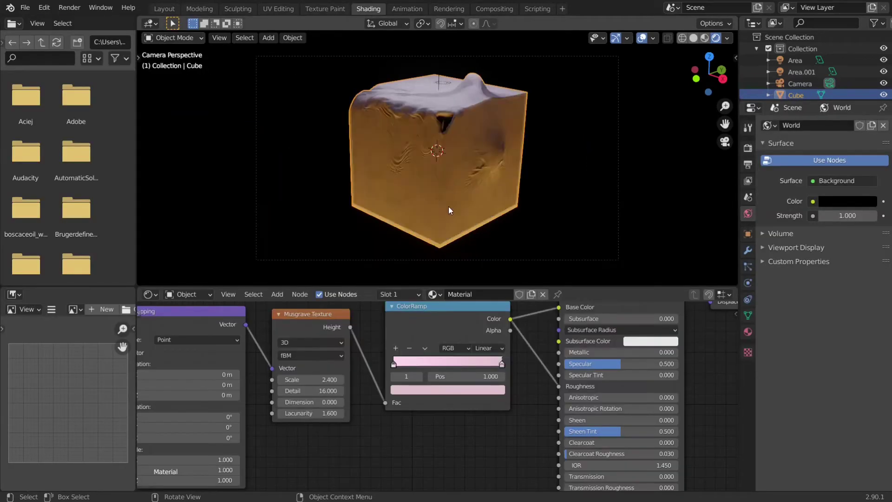
pyautogui.click(400, 294)
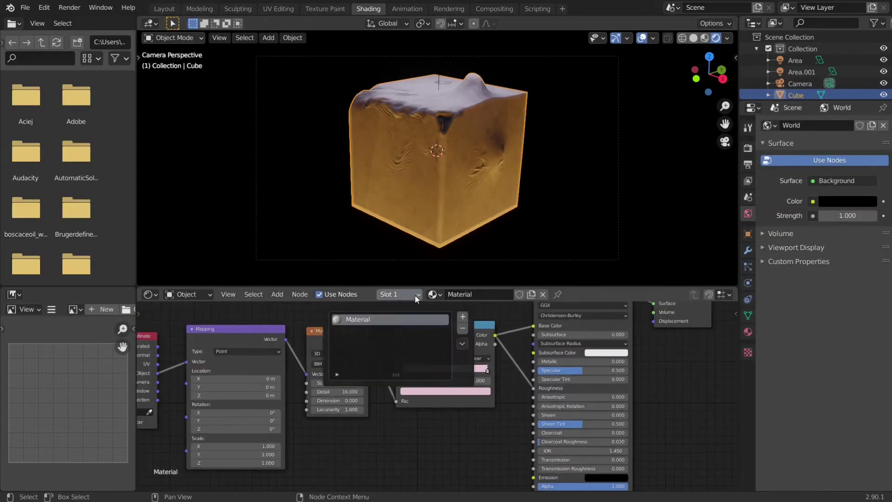
pyautogui.click(463, 317)
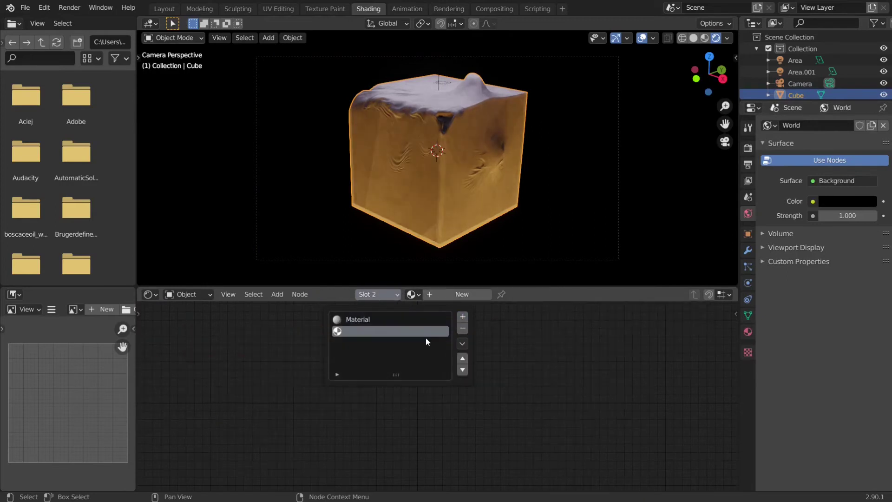
pyautogui.click(462, 328)
pyautogui.click(462, 329)
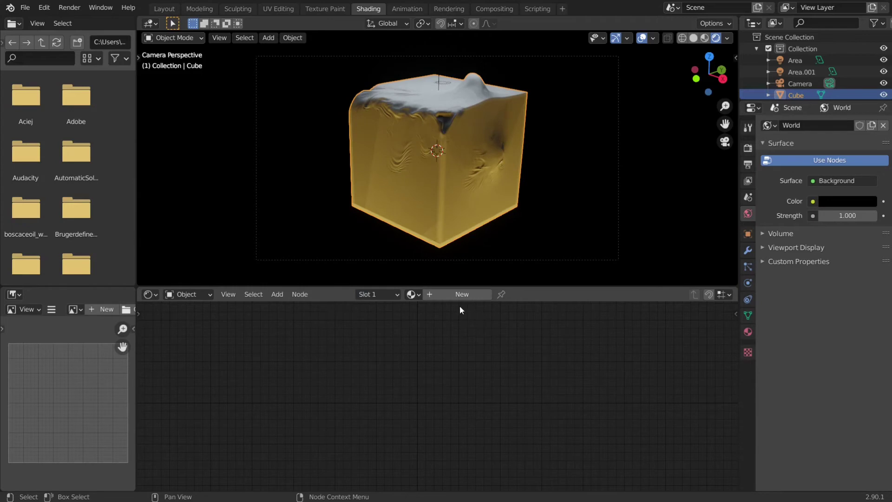
# Create Material.001 with Metallic 1.000 and Roughness 0.249, then return to Layout and select Area.001
pyautogui.click(448, 296)
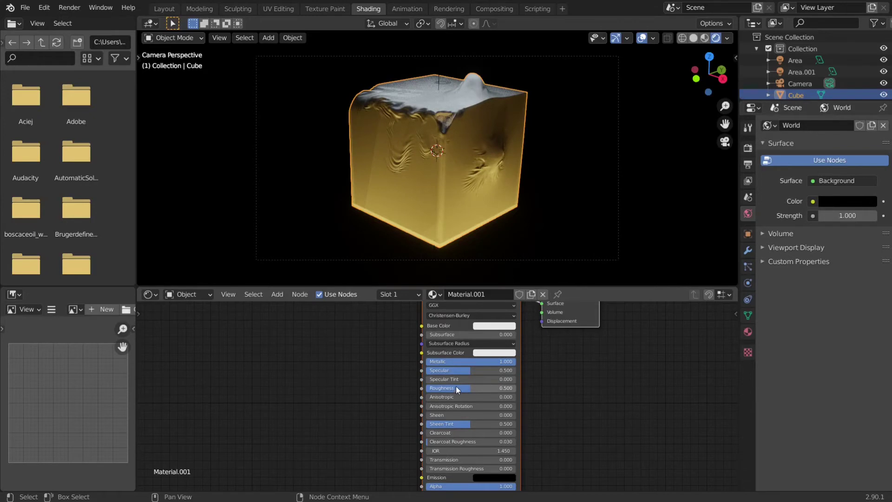
pyautogui.moveTo(456, 387); pyautogui.dragTo(428, 386)
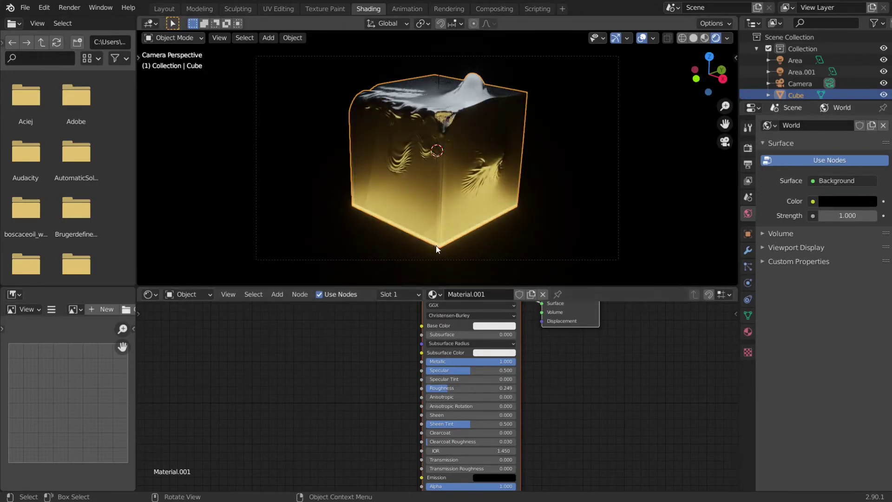
pyautogui.scroll(-2, 566, 333)
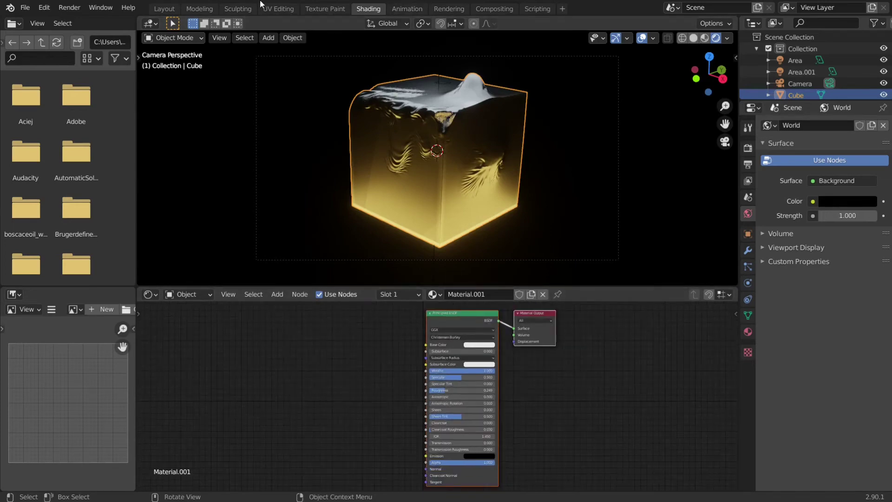
pyautogui.click(170, 9)
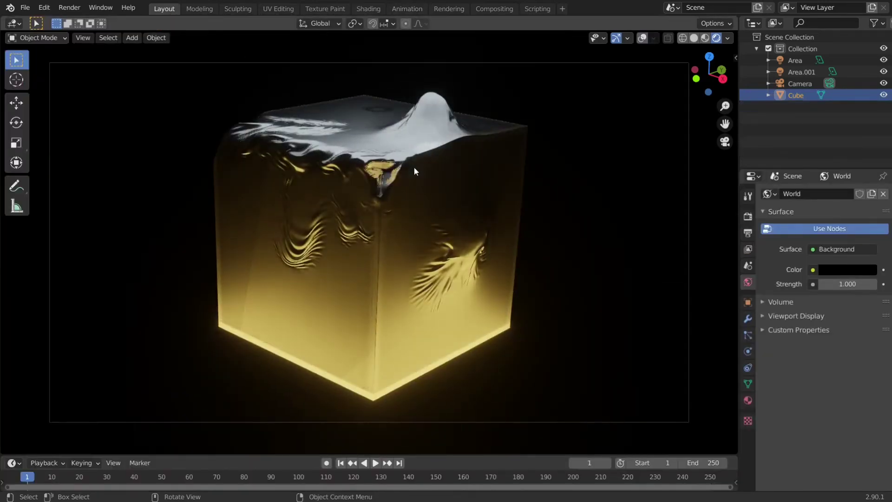
pyautogui.scroll(-3, 414, 167)
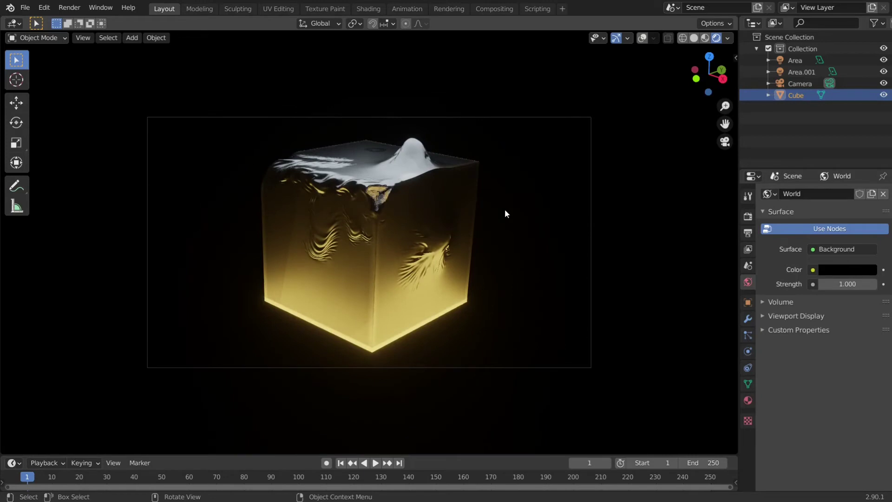
pyautogui.click(799, 69)
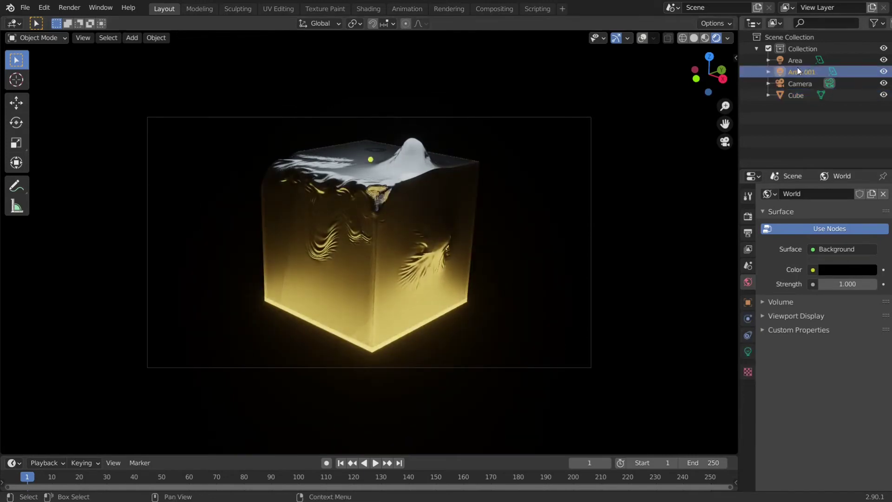
# Scale Area.001 up about threefold and raise its power from 25 W to 100 W
pyautogui.press('s')
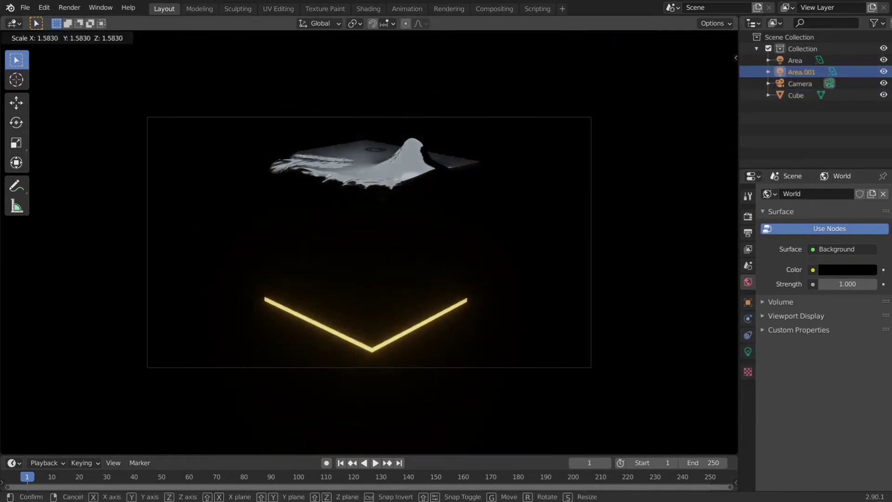
pyautogui.click(79, 233)
pyautogui.click(748, 352)
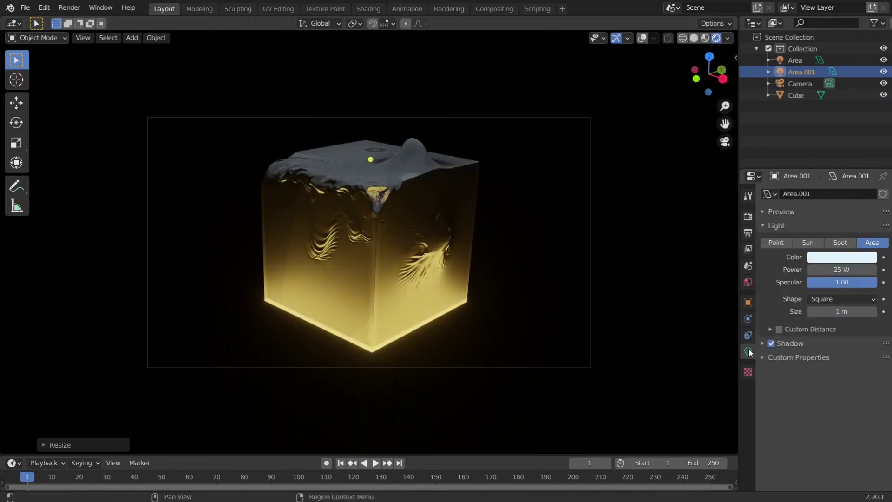
pyautogui.click(842, 257)
pyautogui.click(835, 270)
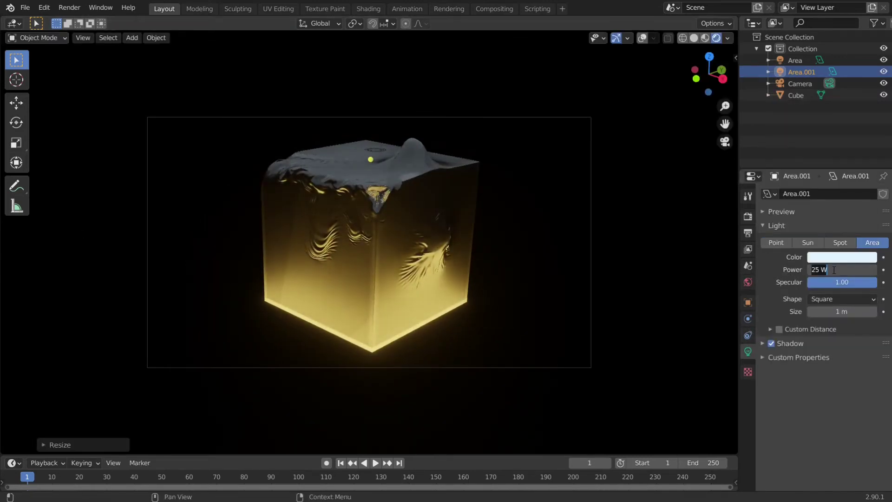
pyautogui.write('75')
pyautogui.press('Return')
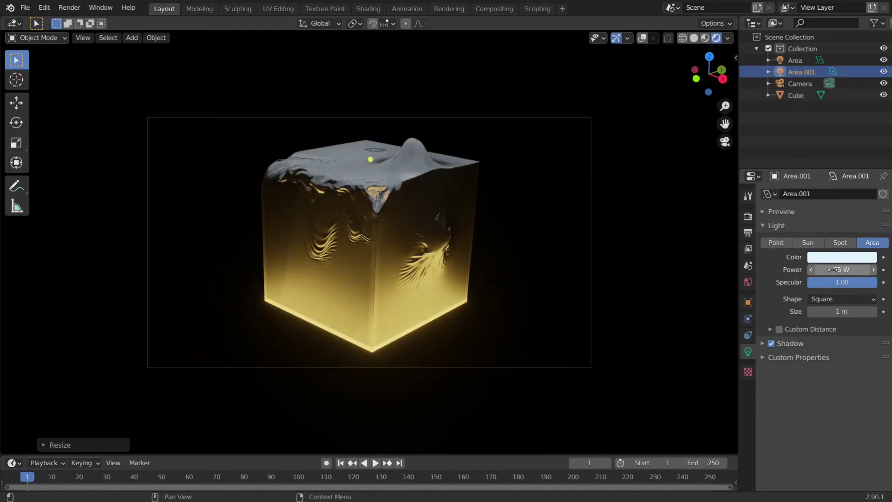
pyautogui.click(833, 270)
pyautogui.write('100')
pyautogui.press('Return')
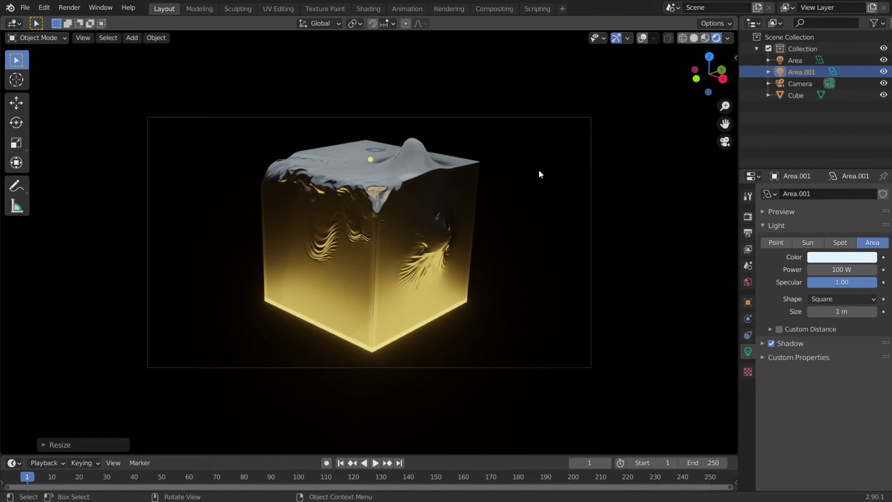
# Finish resizing the area light, then add a point light beside the cube and scale it
pyautogui.press('s')
pyautogui.click(578, 226)
pyautogui.hotkey('shift', 'a')
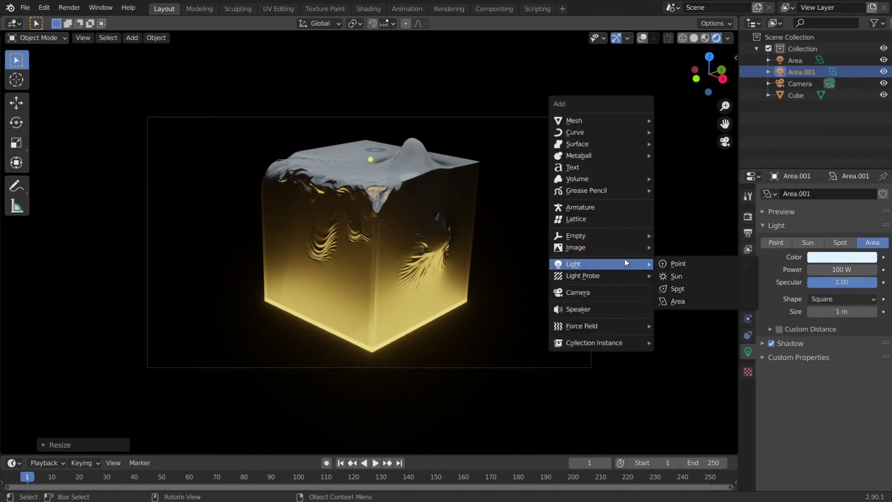
pyautogui.click(691, 264)
pyautogui.press('g')
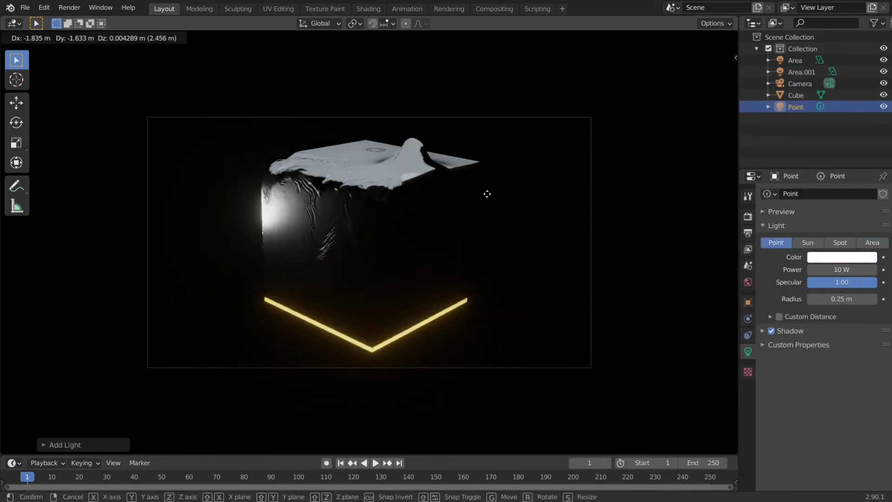
pyautogui.click(434, 207)
pyautogui.press('s')
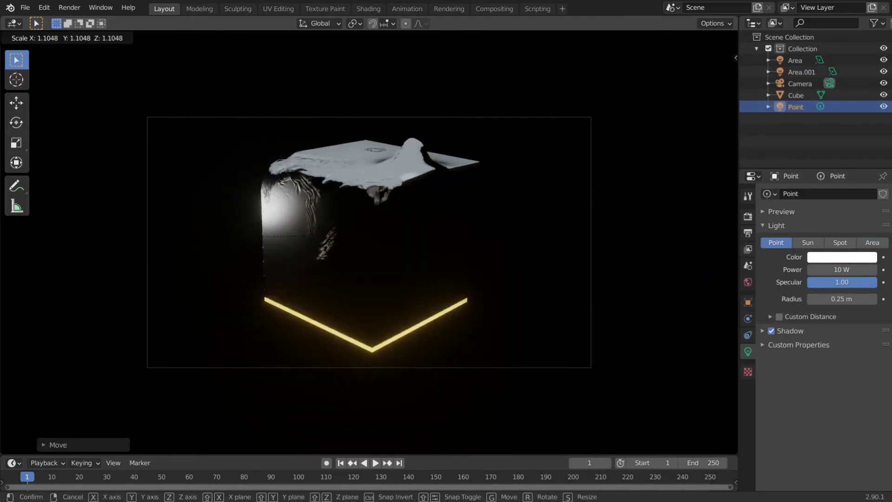
pyautogui.click(695, 267)
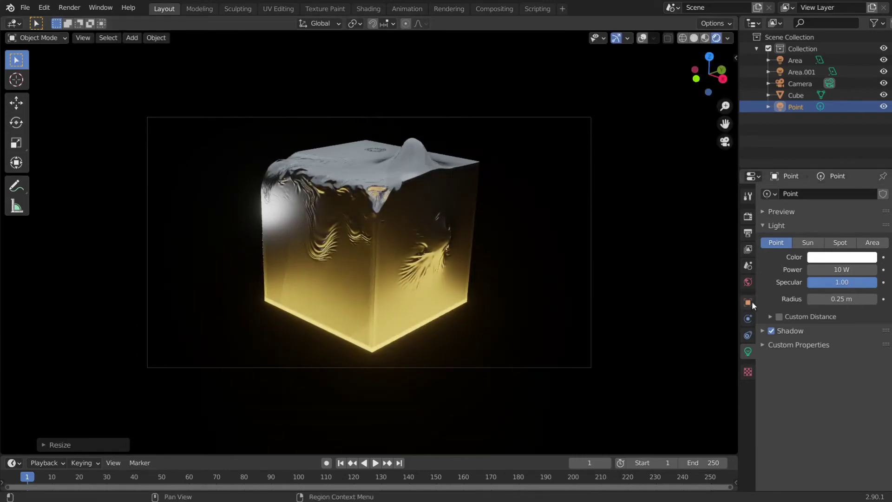
# Set the point light's power to 100 W and give it a warm tint
pyautogui.click(818, 270)
pyautogui.press('Return')
pyautogui.click(818, 270)
pyautogui.write('1000')
pyautogui.press('Return')
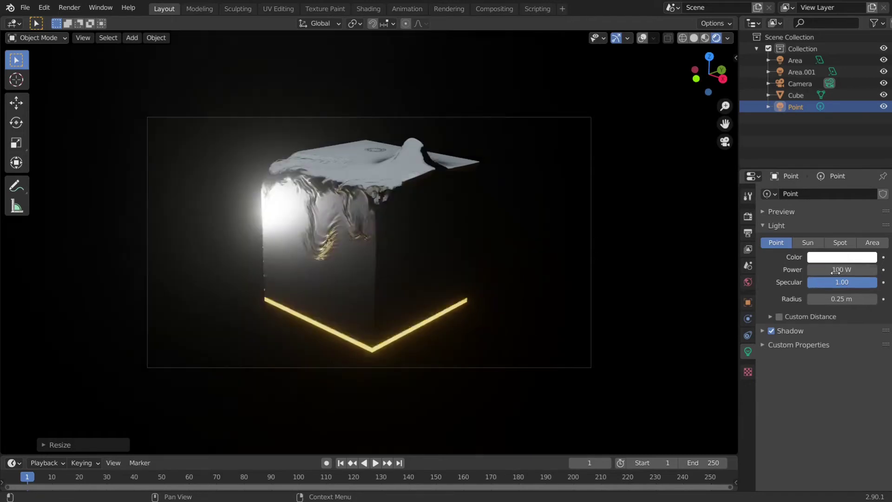
pyautogui.click(852, 258)
pyautogui.moveTo(812, 152)
pyautogui.mouseDown()
pyautogui.moveTo(830, 156)
pyautogui.moveTo(806, 169)
pyautogui.mouseUp()
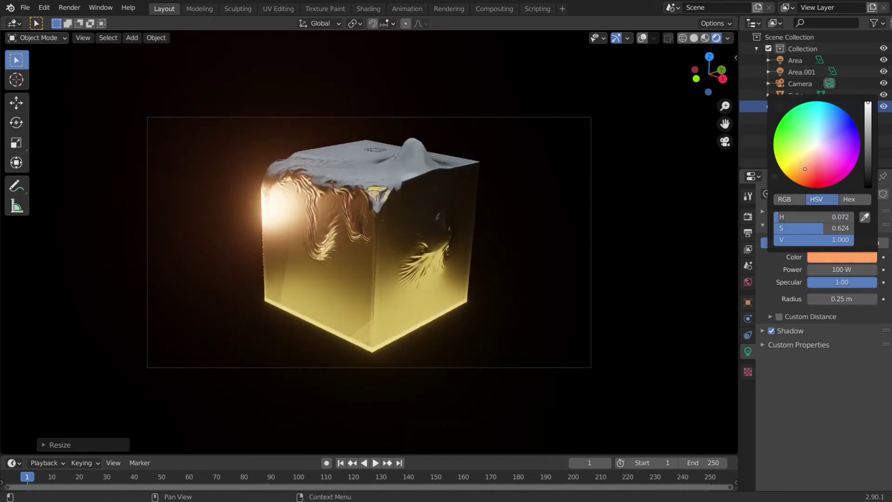
# Reposition the point light, recolour it pale lavender, and duplicate it
pyautogui.press('g')
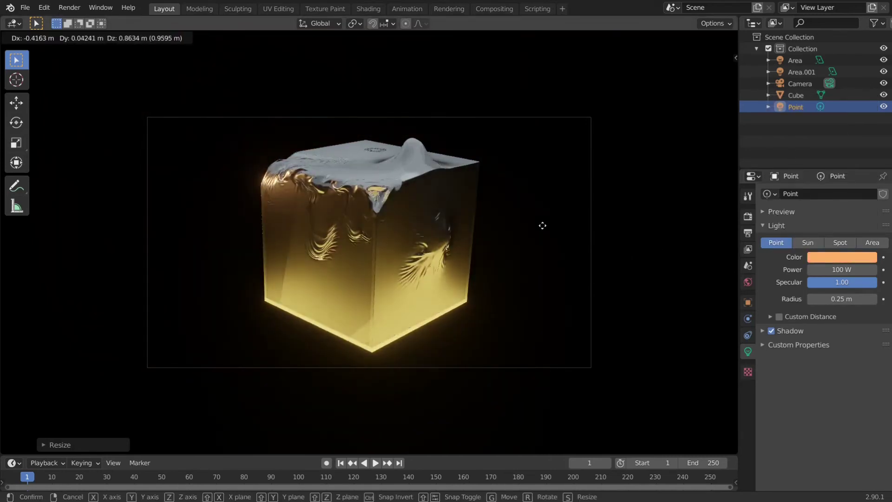
pyautogui.click(548, 234)
pyautogui.click(866, 258)
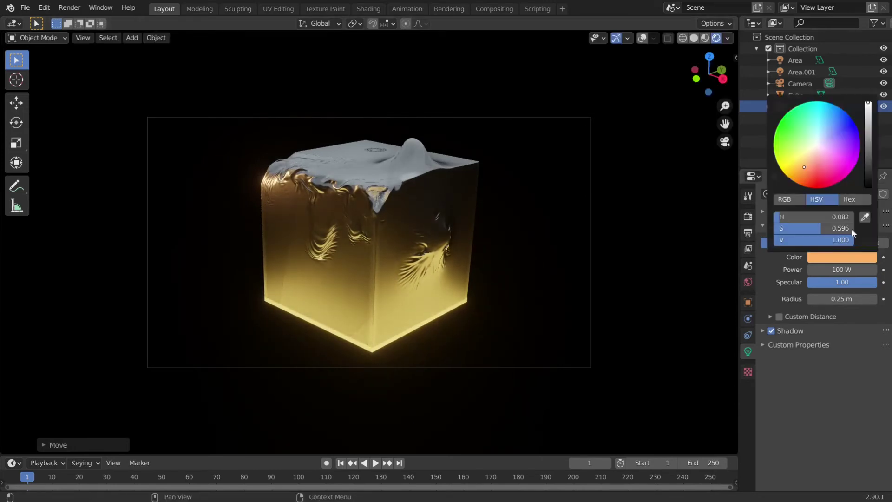
pyautogui.moveTo(804, 167)
pyautogui.mouseDown()
pyautogui.moveTo(790, 137)
pyautogui.moveTo(824, 138)
pyautogui.mouseUp()
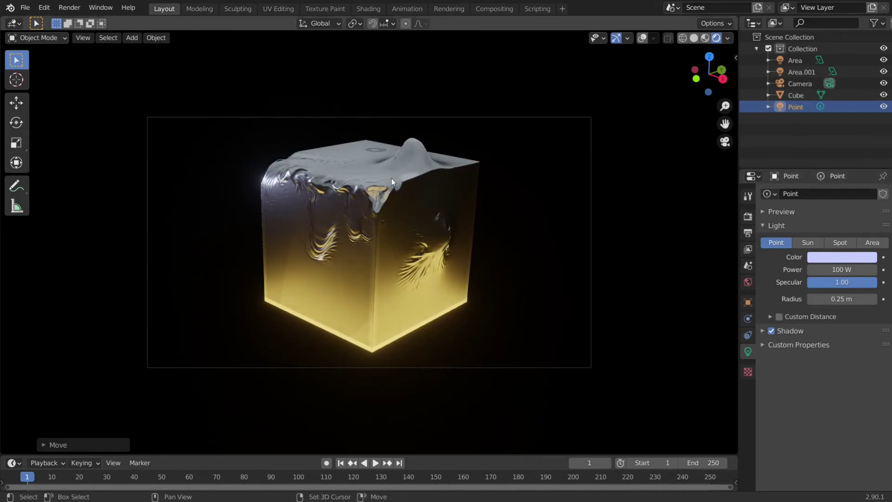
pyautogui.hotkey('shift', 'd')
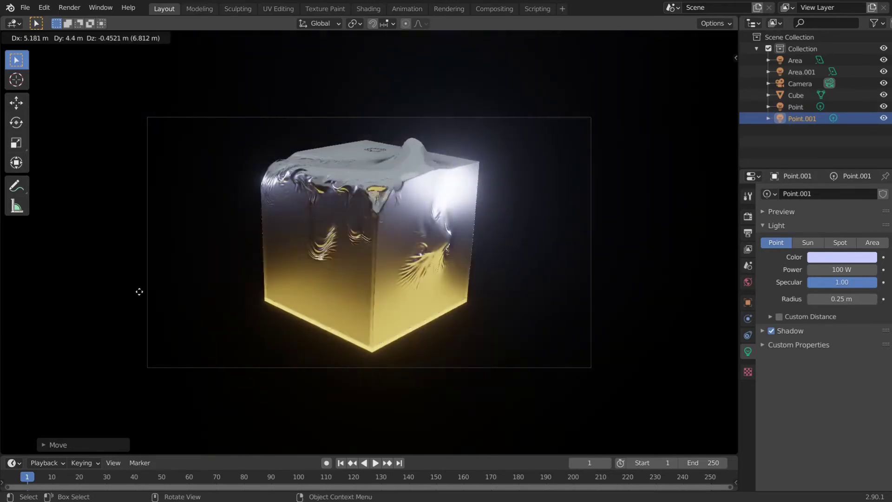
# Place the duplicate Point.001 at the cube's right side and tint it pale cyan
pyautogui.click(205, 307)
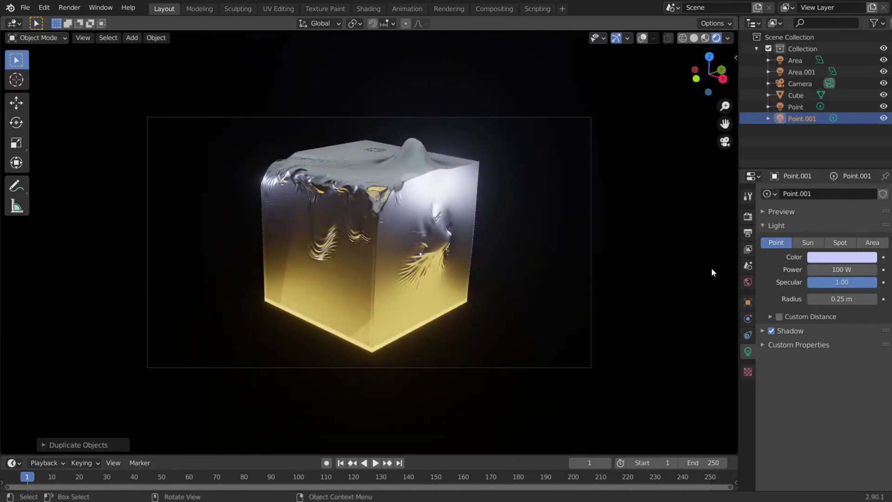
pyautogui.click(819, 257)
pyautogui.moveTo(824, 172); pyautogui.dragTo(821, 123)
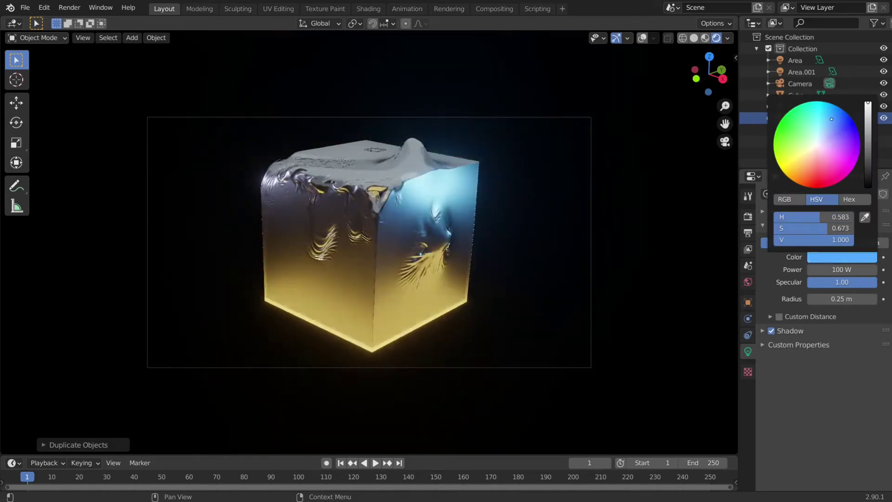
pyautogui.click(598, 207)
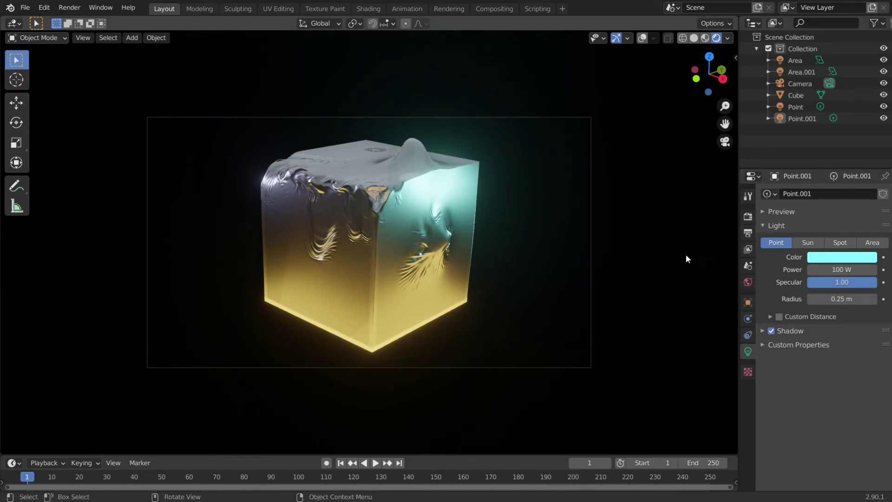
# Review the Output, Render and View Layer property settings
pyautogui.click(748, 232)
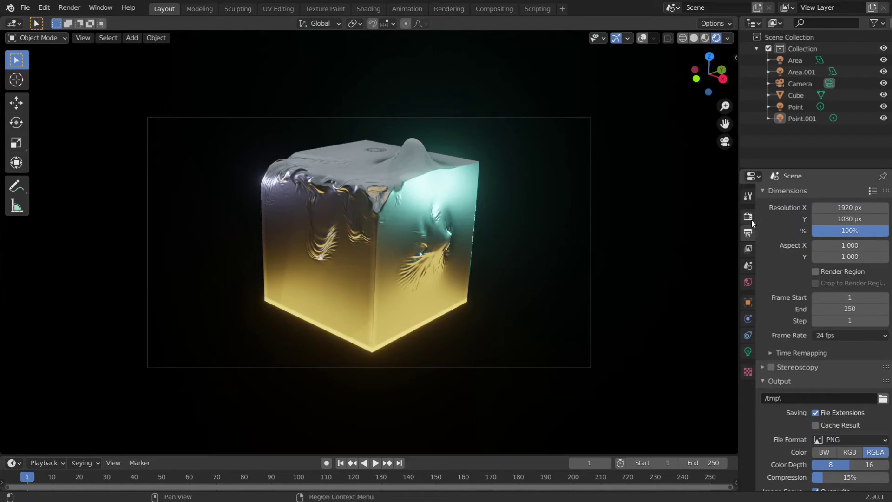
pyautogui.click(750, 218)
pyautogui.click(749, 250)
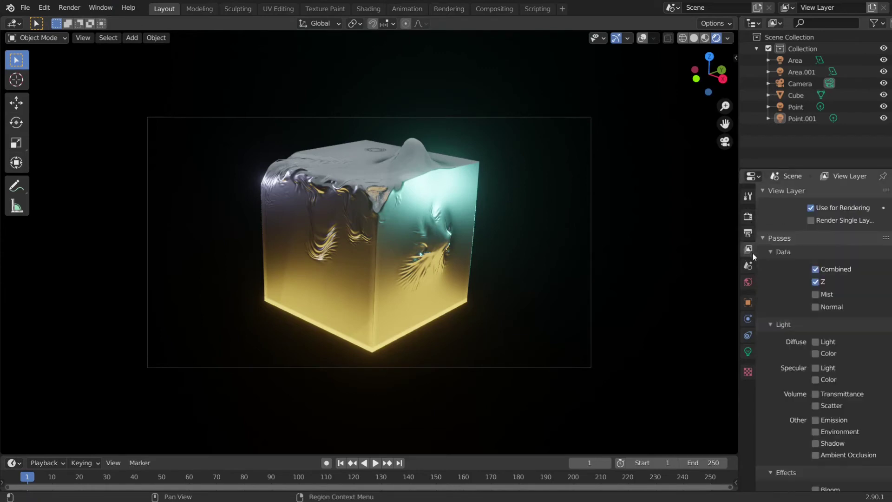
pyautogui.scroll(-1, 810, 285)
pyautogui.click(748, 233)
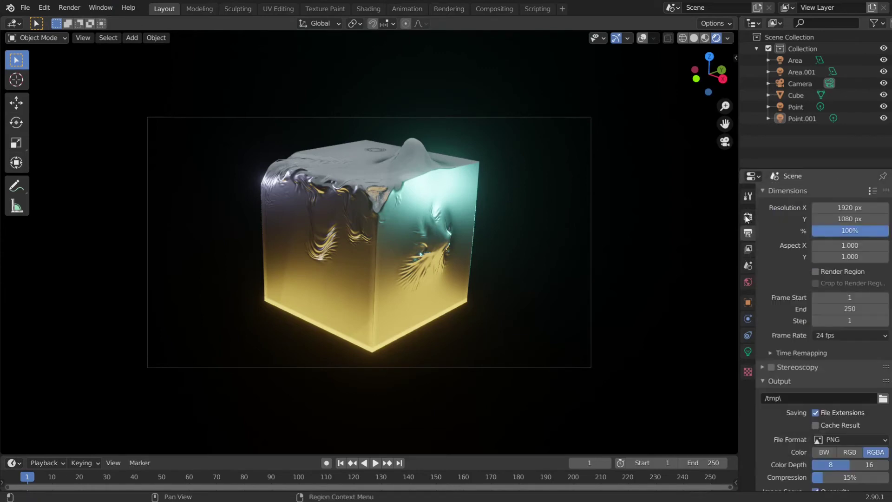
pyautogui.click(748, 217)
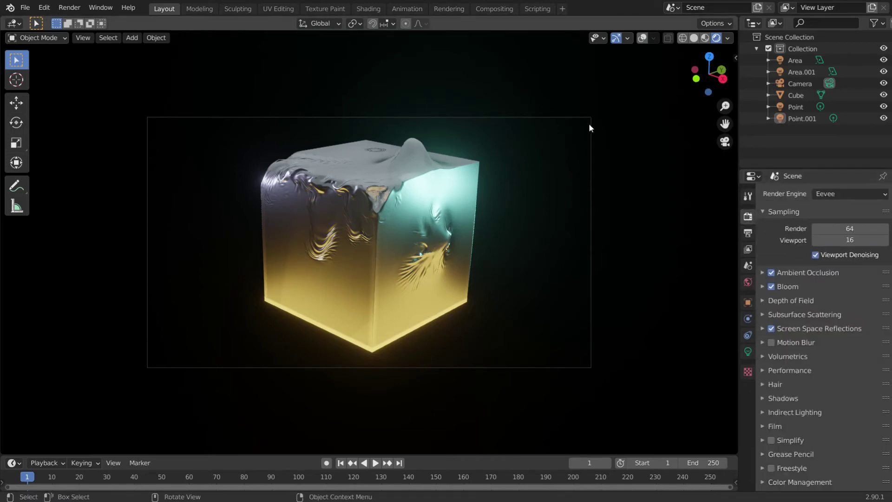
pyautogui.scroll(6, 390, 144)
pyautogui.scroll(-4, 409, 170)
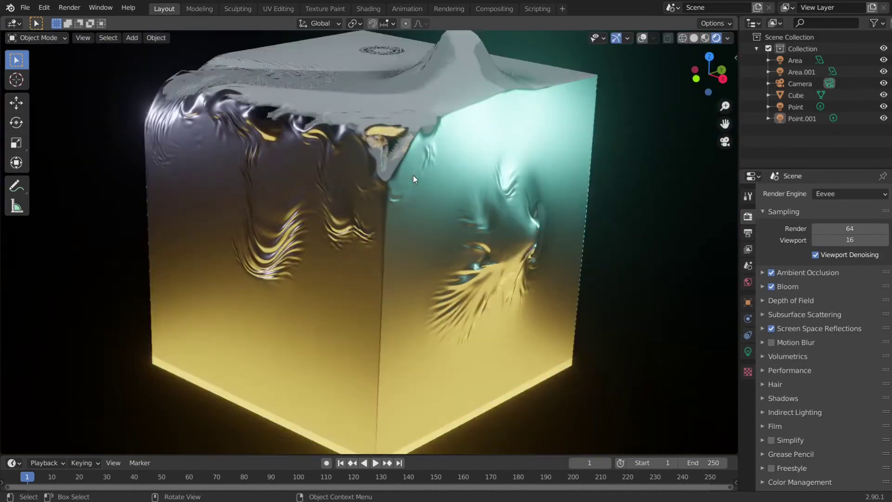
pyautogui.scroll(-1, 384, 163)
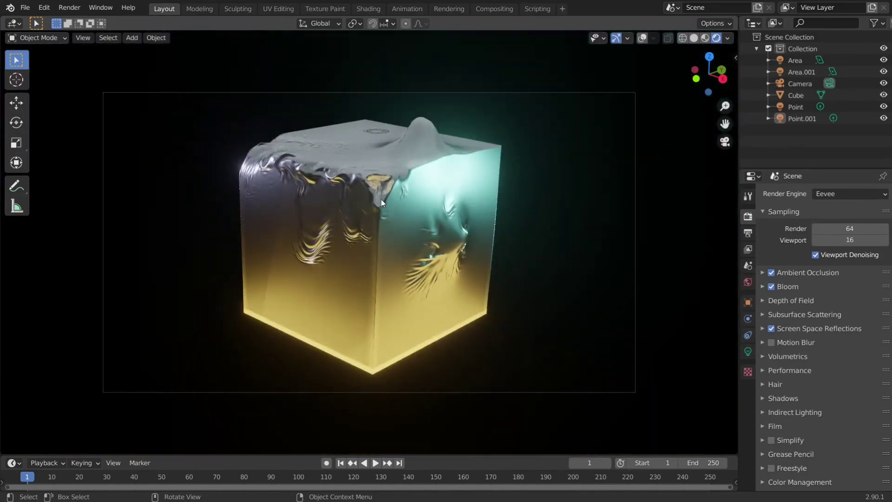
# Switch the render engine to Cycles and show the View Layer passes
pyautogui.click(836, 194)
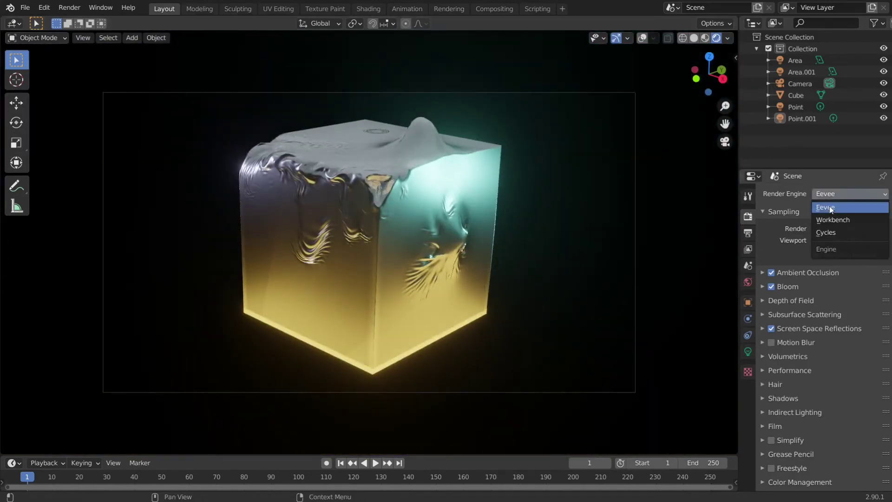
pyautogui.click(830, 231)
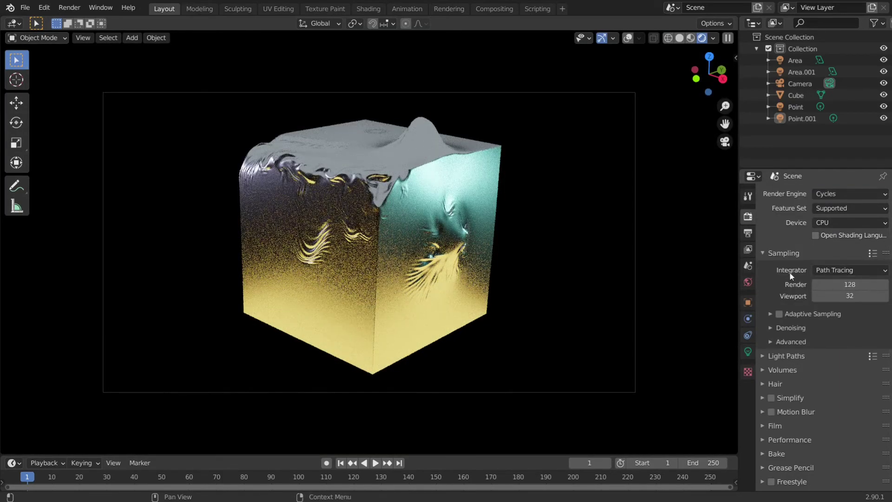
pyautogui.click(768, 329)
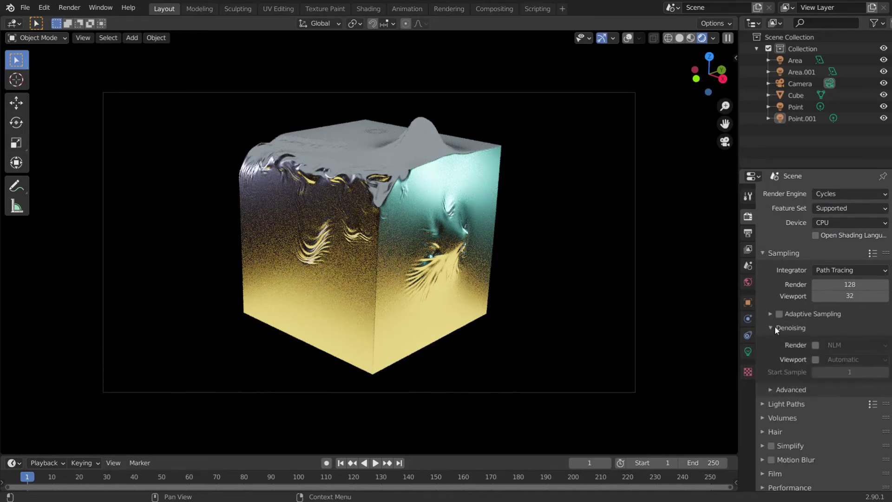
pyautogui.click(774, 327)
pyautogui.click(748, 250)
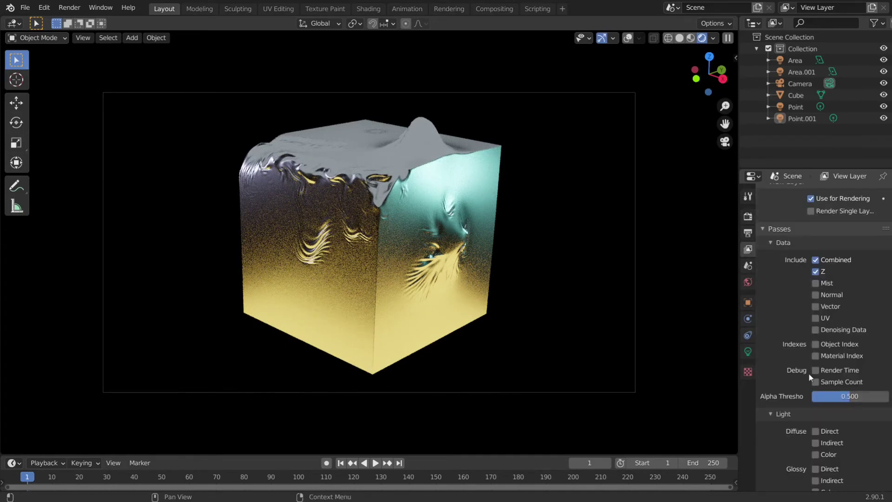
# In the Compositing workspace, enable Use Nodes and add a Denoise node
pyautogui.click(496, 9)
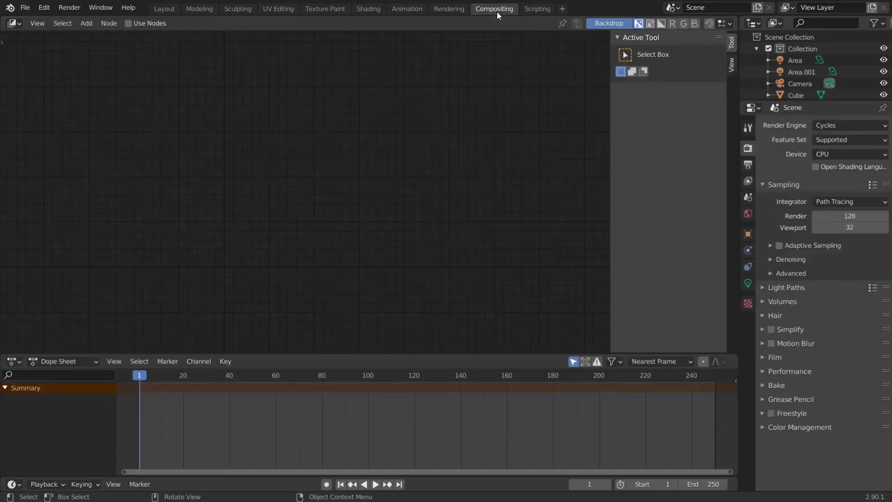
pyautogui.click(132, 24)
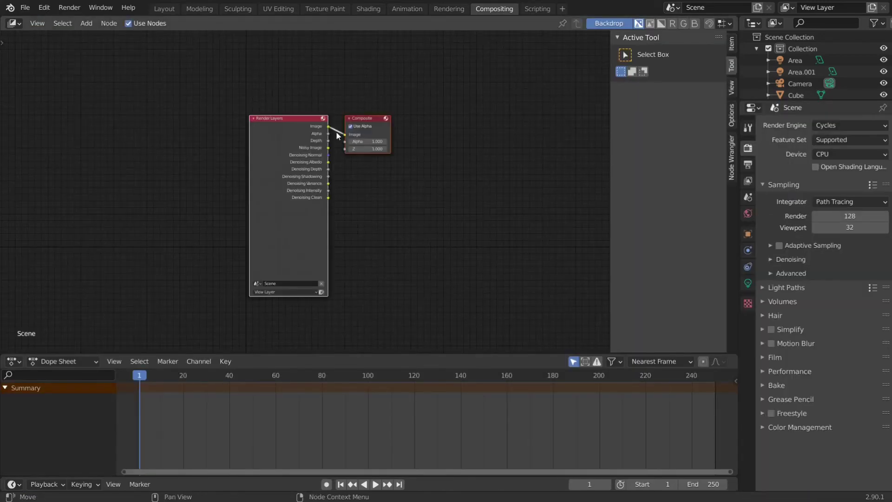
pyautogui.hotkey('shift', 'a')
pyautogui.click(389, 158)
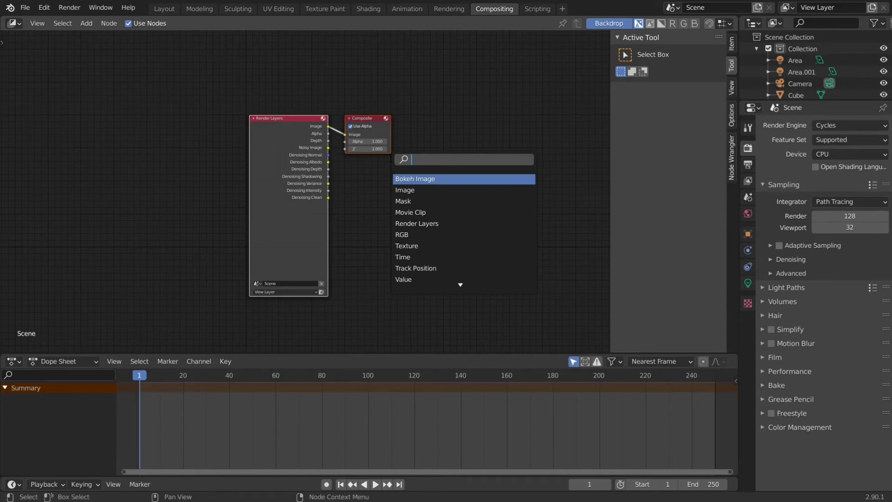
pyautogui.write('denoie')
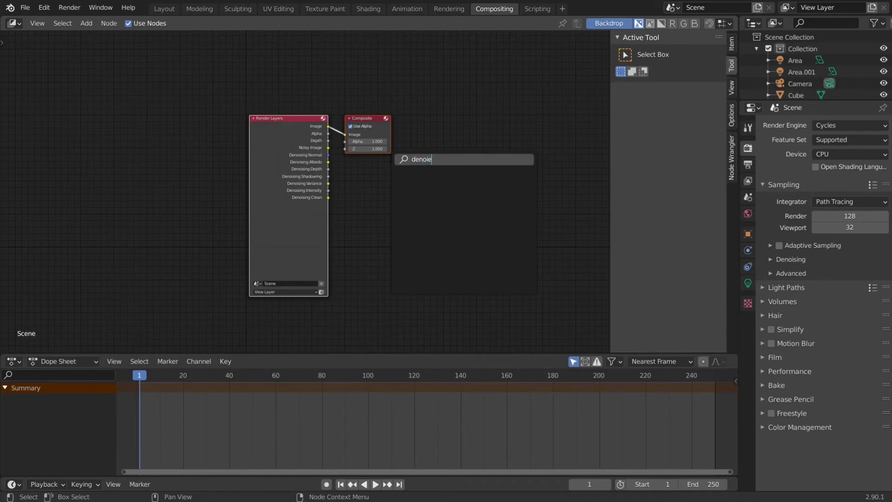
pyautogui.press('BackSpace')
pyautogui.write('s')
pyautogui.press('Return')
pyautogui.click(428, 202)
# Add a Glare node to the right of the Denoise node
pyautogui.hotkey('shift', 'a')
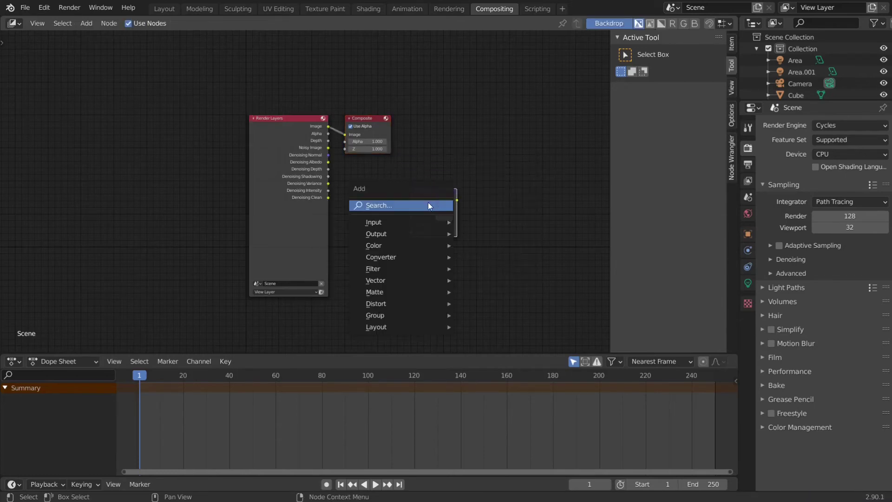
pyautogui.click(428, 205)
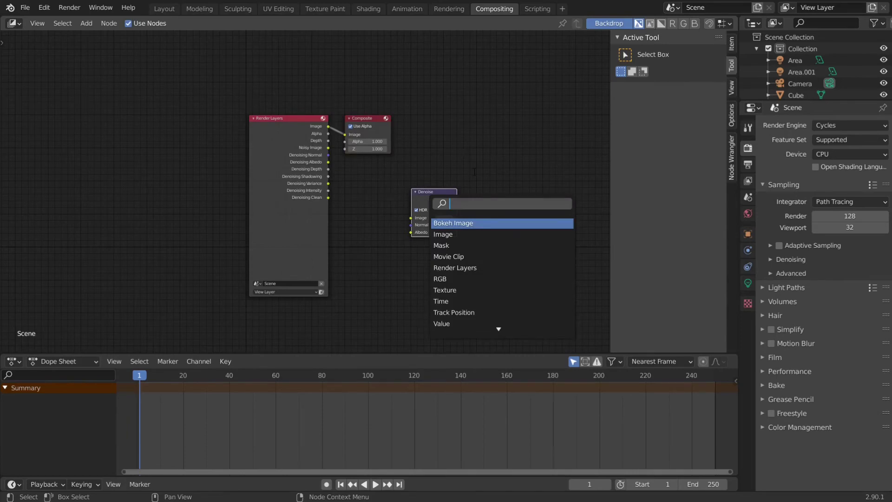
pyautogui.write('gama')
pyautogui.press('BackSpace')
pyautogui.press('BackSpace')
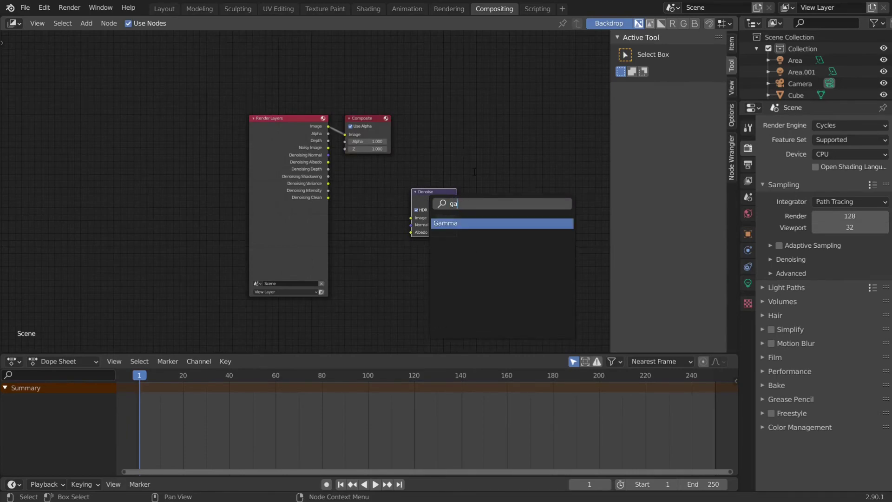
pyautogui.press('BackSpace')
pyautogui.write('l')
pyautogui.press('Return')
pyautogui.click(546, 153)
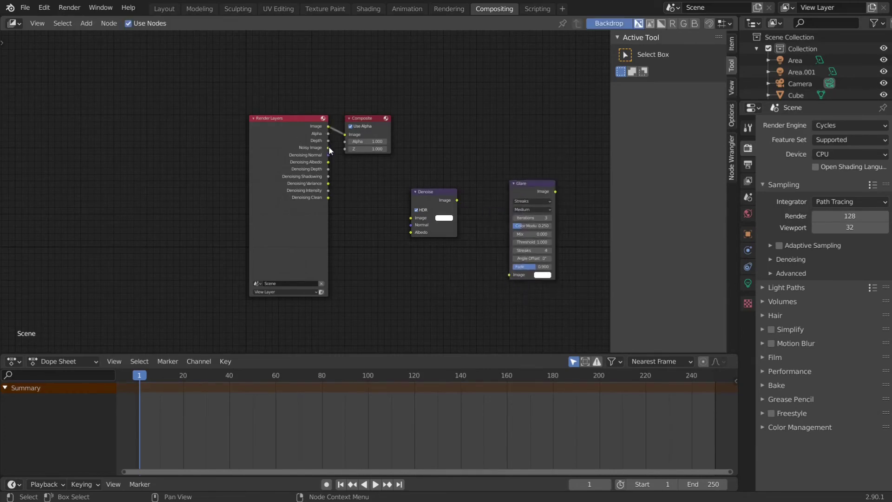
# Wire Noisy Image, Normal and Albedo into Denoise, chain Glare into Composite, and render the image
pyautogui.moveTo(328, 148); pyautogui.dragTo(409, 218)
pyautogui.moveTo(328, 155); pyautogui.dragTo(410, 225)
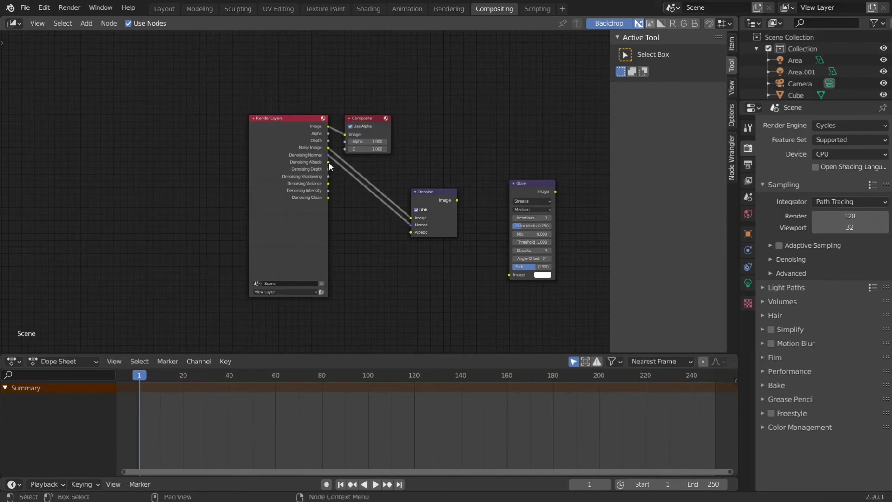
pyautogui.moveTo(329, 162); pyautogui.dragTo(410, 233)
pyautogui.moveTo(455, 200); pyautogui.dragTo(458, 204)
pyautogui.moveTo(476, 266); pyautogui.dragTo(512, 274)
pyautogui.moveTo(520, 184); pyautogui.dragTo(484, 181)
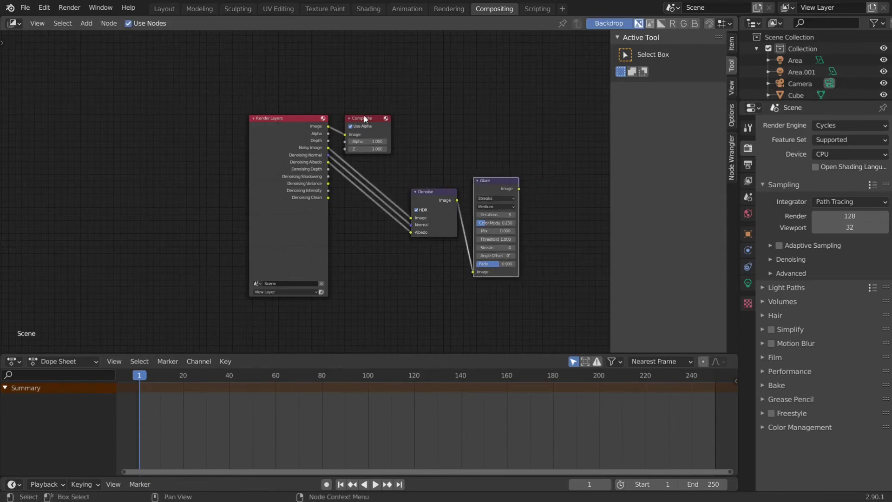
pyautogui.moveTo(364, 116); pyautogui.dragTo(545, 133)
pyautogui.moveTo(518, 187); pyautogui.dragTo(518, 185)
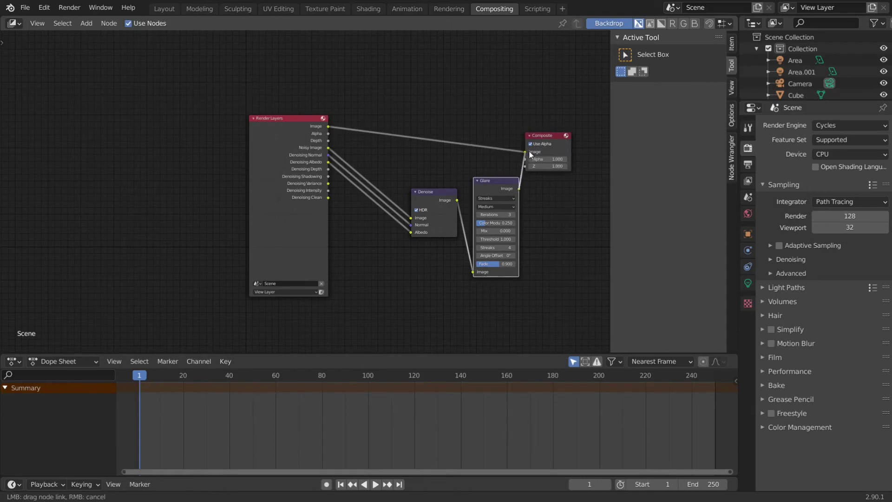
pyautogui.moveTo(529, 152); pyautogui.dragTo(526, 152)
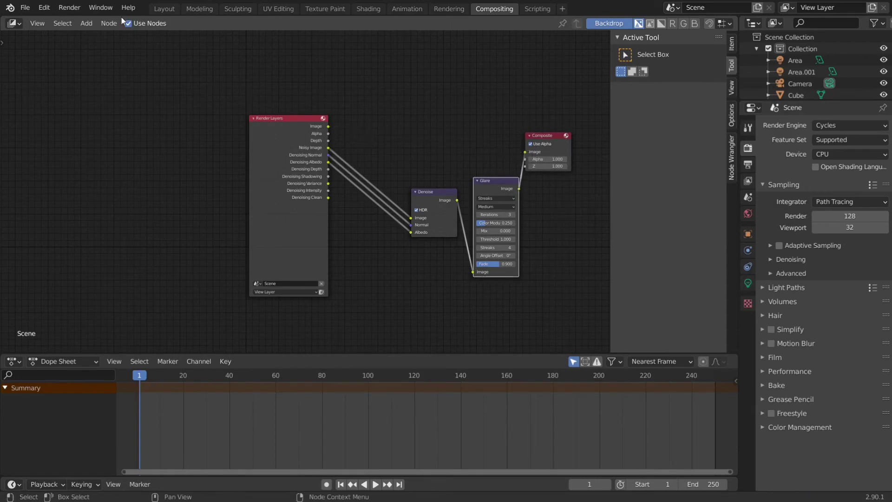
pyautogui.click(69, 7)
pyautogui.click(86, 21)
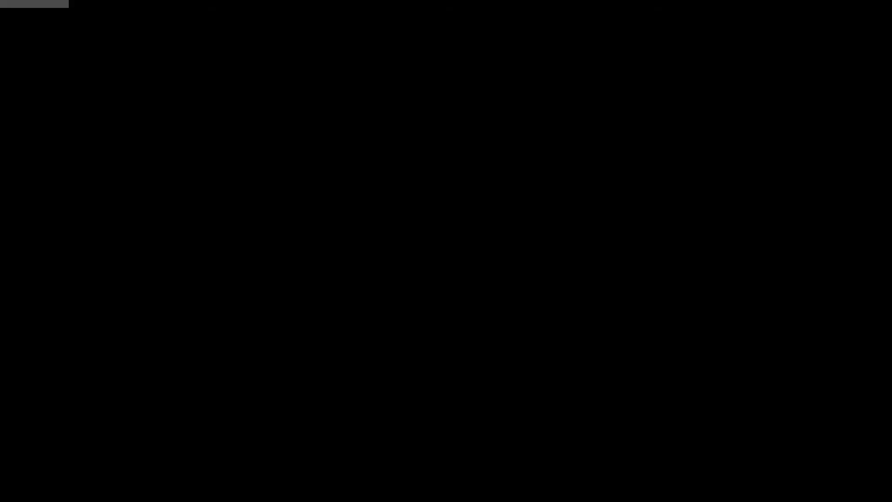
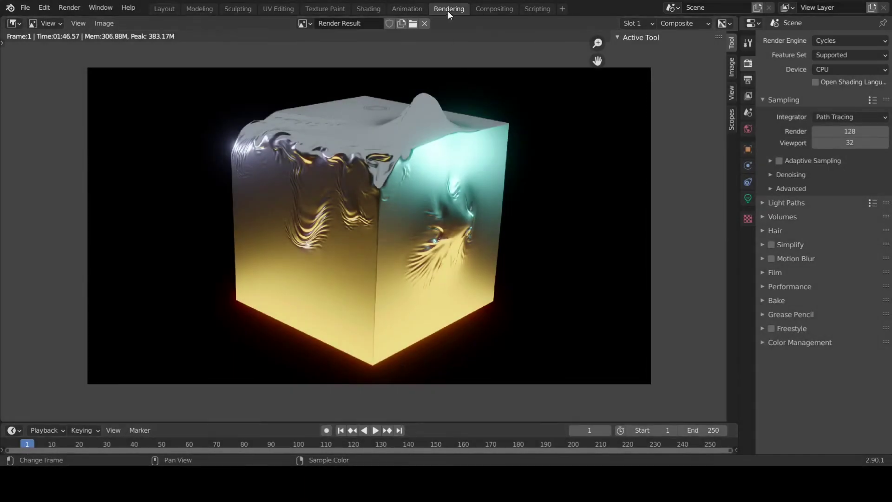
# In the Compositing workspace, re-select Fog Glow as the Glare node's glare type
pyautogui.click(485, 9)
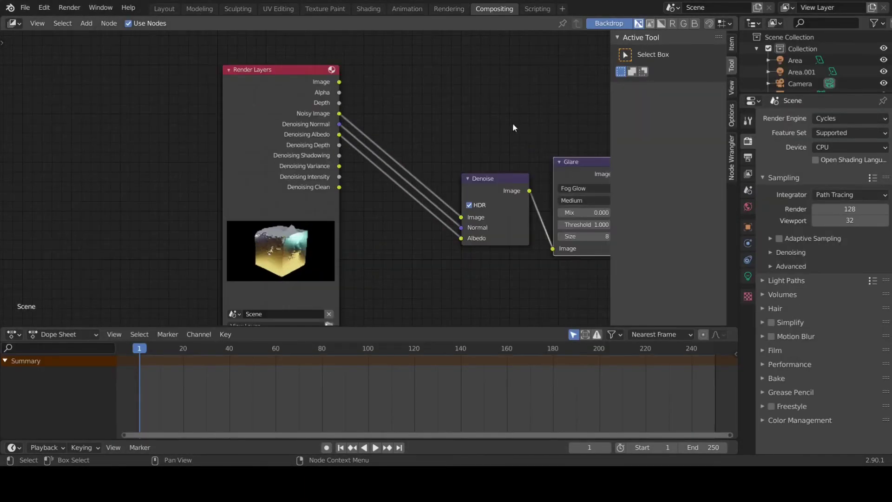
pyautogui.moveTo(512, 123); pyautogui.dragTo(436, 128, button='middle')
pyautogui.click(505, 185)
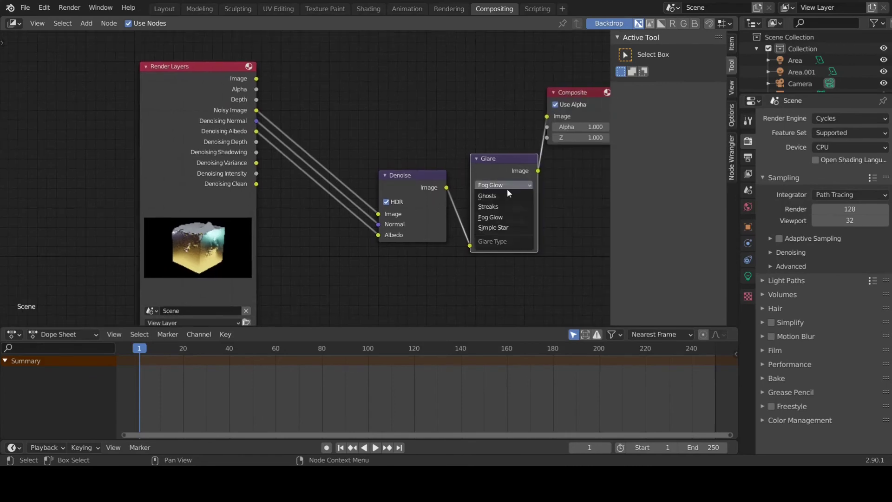
pyautogui.click(500, 217)
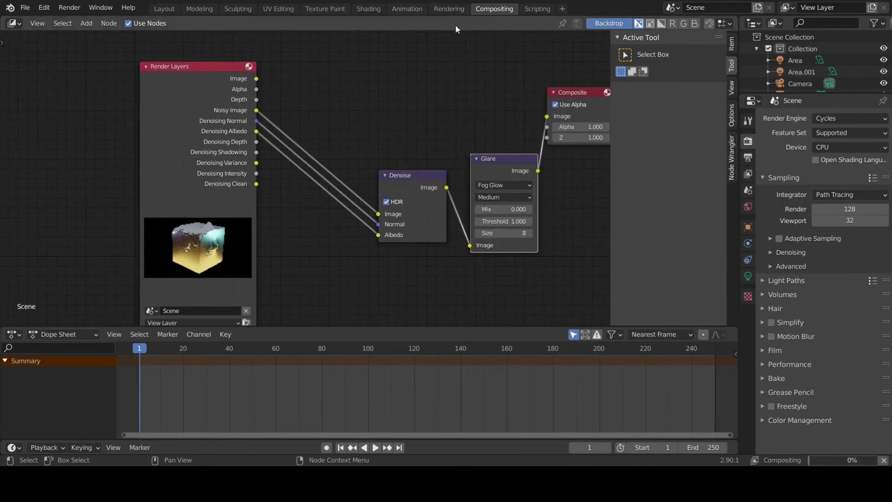
# View the whole finished render in the Rendering workspace, fitted to the window
pyautogui.click(458, 9)
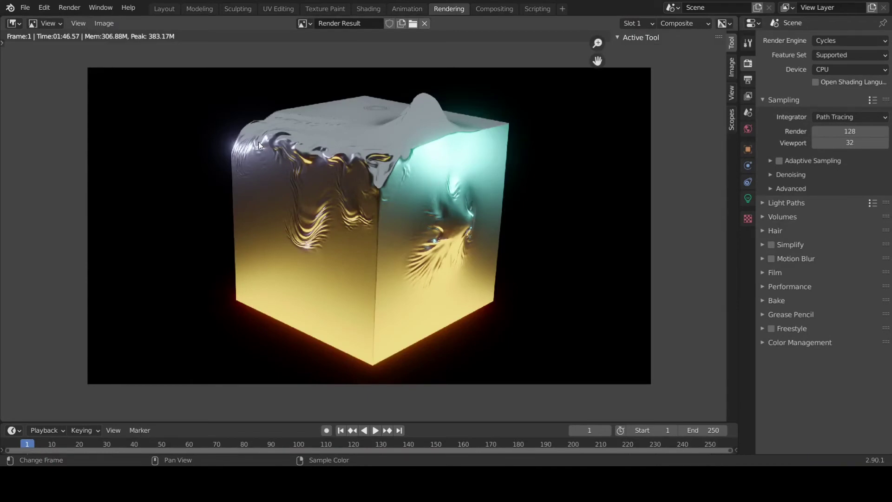
pyautogui.scroll(5, 260, 143)
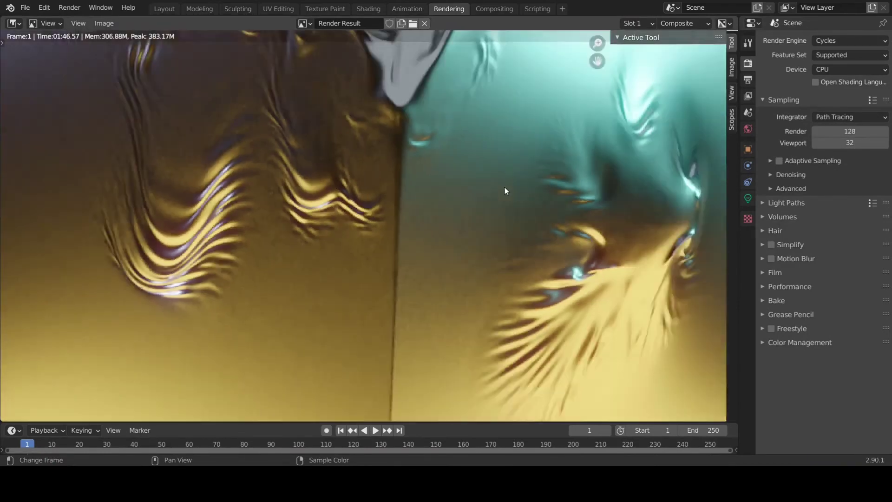
pyautogui.press('Home')
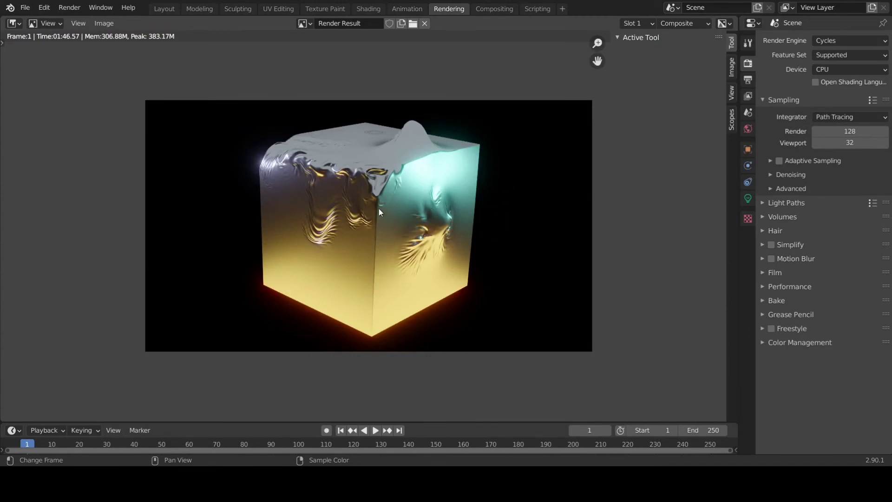
pyautogui.scroll(1, 400, 220)
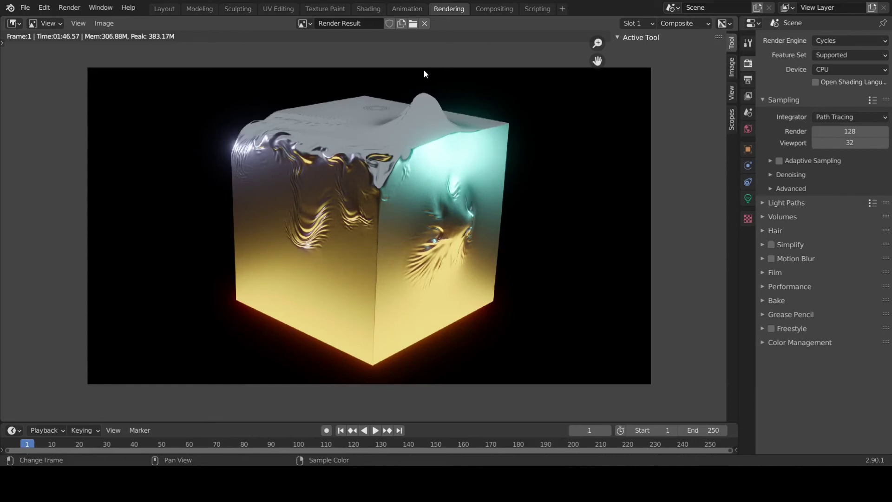
# In the Sculpting workspace, select the cube, enter Sculpt Mode and pick the Cloth brush
pyautogui.click(239, 8)
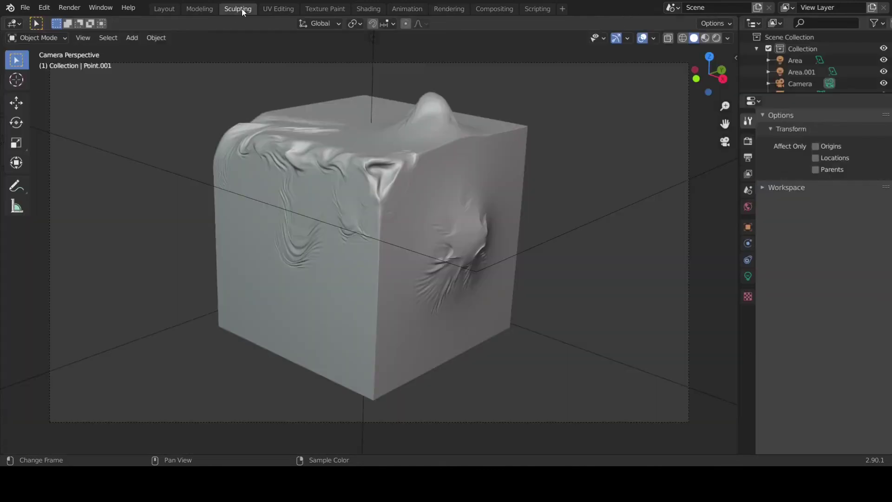
pyautogui.scroll(-1, 396, 181)
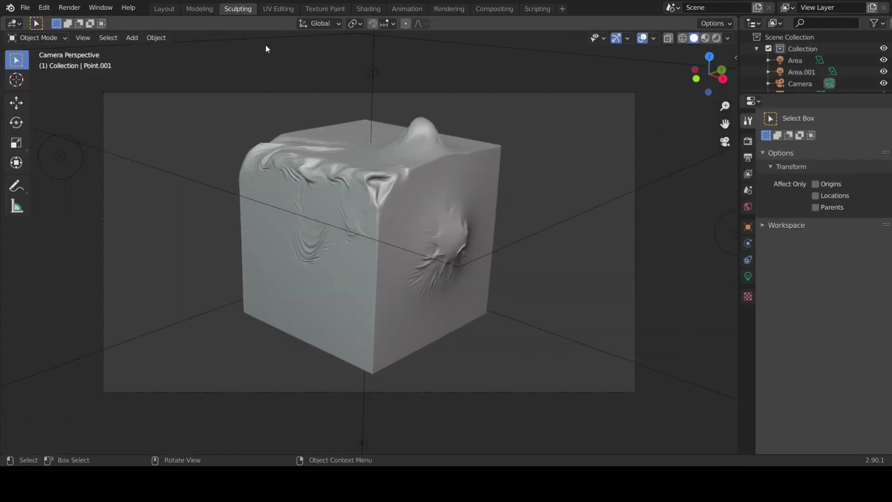
pyautogui.click(50, 39)
pyautogui.click(347, 161)
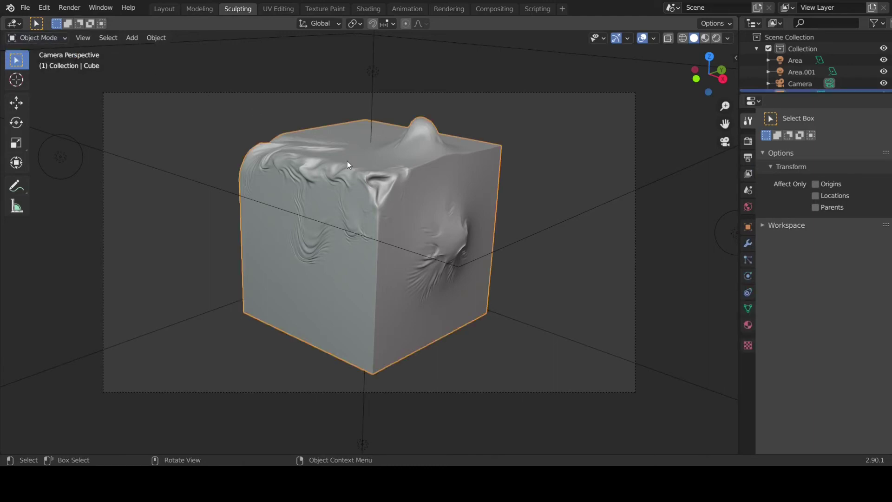
pyautogui.click(51, 38)
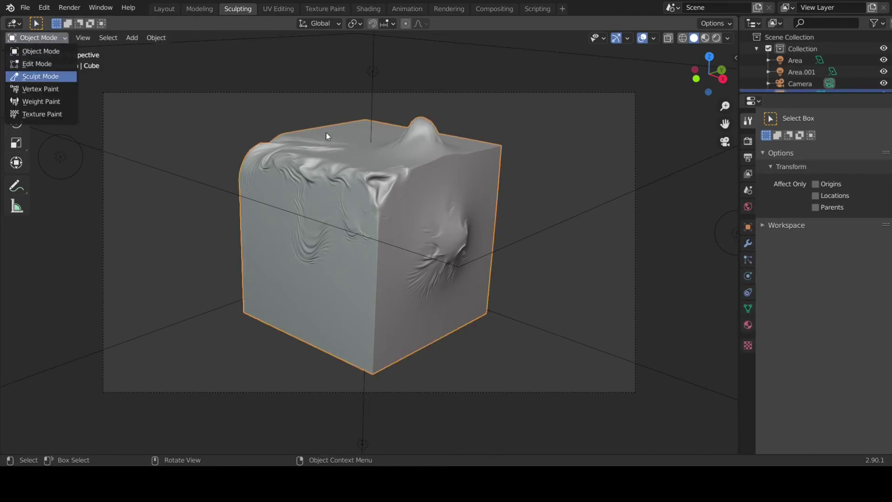
pyautogui.press('Return')
pyautogui.scroll(-3, 17, 351)
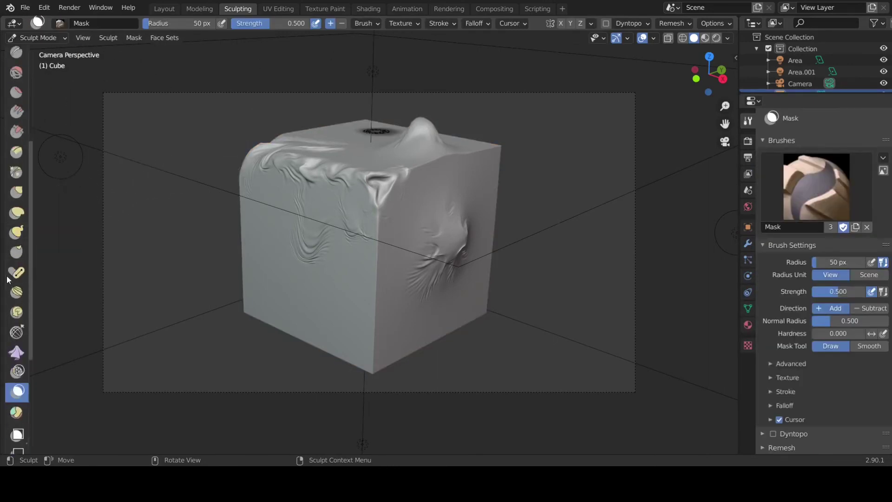
pyautogui.click(16, 334)
pyautogui.scroll(-5, 337, 223)
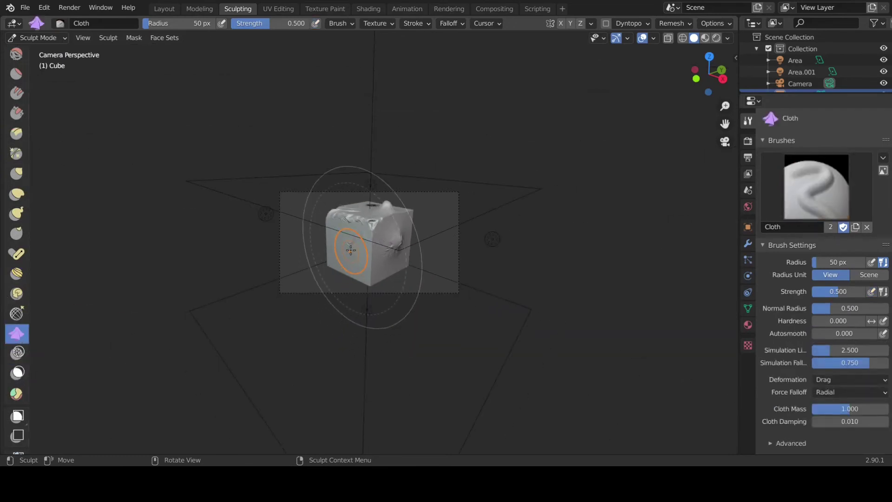
# Drag two Cloth brush strokes across the cube's left face to form wrinkles
pyautogui.moveTo(334, 223); pyautogui.dragTo(382, 311)
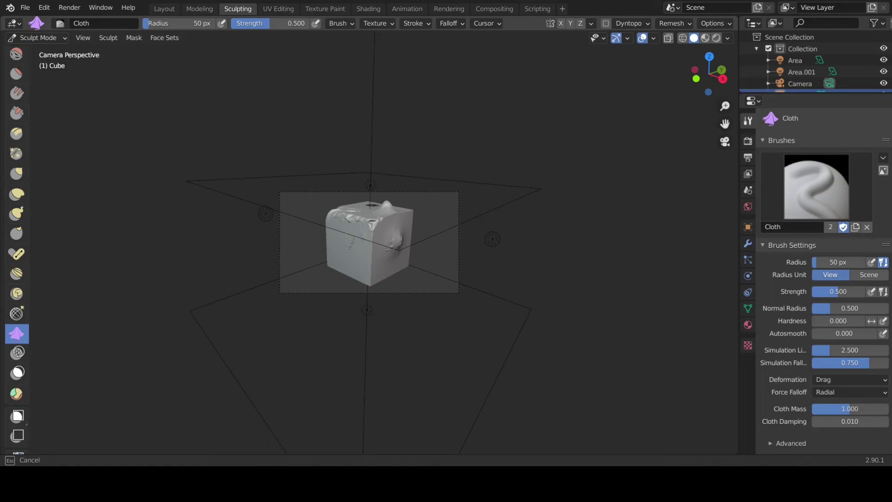
pyautogui.moveTo(353, 242)
pyautogui.mouseDown()
pyautogui.moveTo(381, 221)
pyautogui.moveTo(495, 289)
pyautogui.mouseUp()
pyautogui.scroll(5, 495, 289)
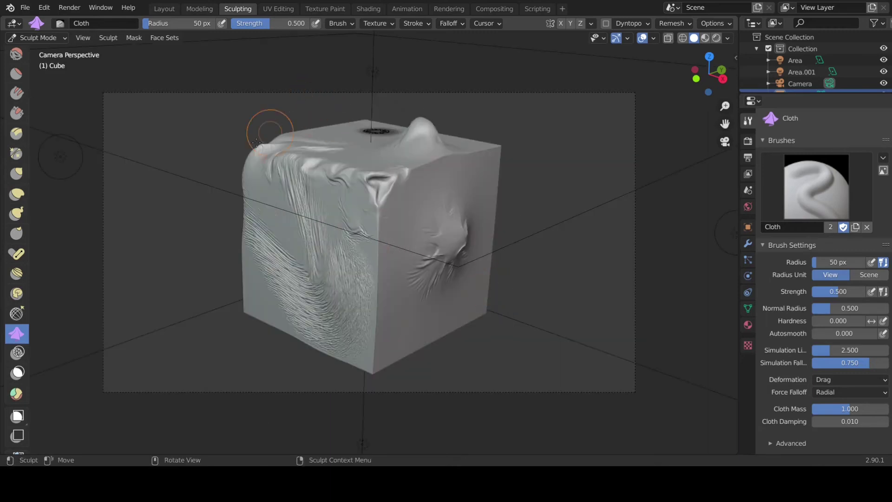
# With the Slide Relax brush, relax the cube's left edge, lower front and front face
pyautogui.click(16, 314)
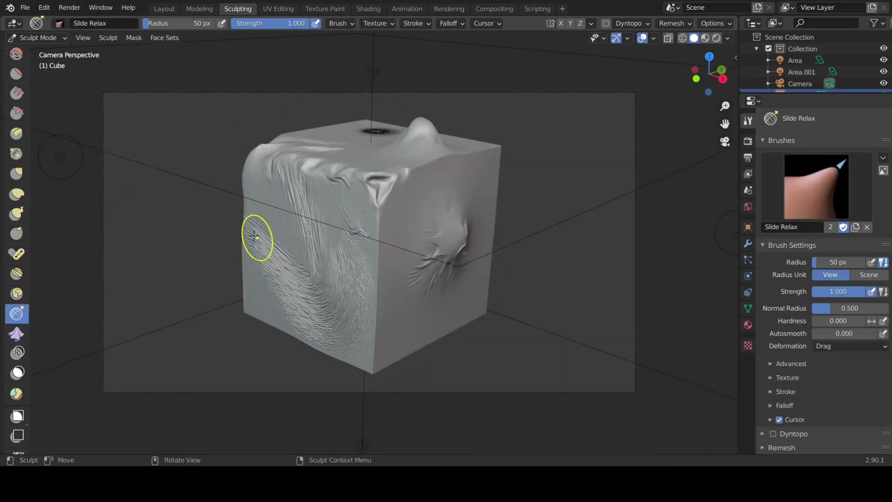
pyautogui.moveTo(255, 235)
pyautogui.mouseDown()
pyautogui.moveTo(235, 187)
pyautogui.moveTo(281, 297)
pyautogui.moveTo(274, 301)
pyautogui.moveTo(291, 297)
pyautogui.moveTo(312, 326)
pyautogui.moveTo(336, 318)
pyautogui.mouseUp()
pyautogui.scroll(-5, 337, 318)
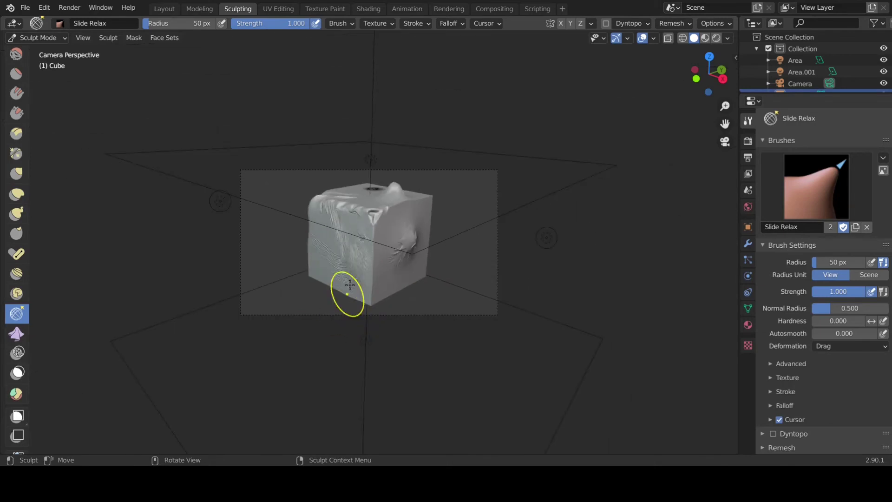
pyautogui.moveTo(349, 288)
pyautogui.mouseDown()
pyautogui.moveTo(355, 248)
pyautogui.moveTo(348, 283)
pyautogui.moveTo(339, 239)
pyautogui.moveTo(349, 291)
pyautogui.moveTo(356, 250)
pyautogui.moveTo(370, 299)
pyautogui.moveTo(332, 248)
pyautogui.moveTo(336, 284)
pyautogui.moveTo(342, 245)
pyautogui.moveTo(319, 198)
pyautogui.moveTo(348, 228)
pyautogui.moveTo(320, 203)
pyautogui.moveTo(362, 229)
pyautogui.moveTo(367, 256)
pyautogui.moveTo(319, 255)
pyautogui.mouseUp()
pyautogui.moveTo(320, 255)
pyautogui.mouseDown(button='middle')
pyautogui.moveTo(431, 253)
pyautogui.moveTo(342, 258)
pyautogui.moveTo(436, 201)
pyautogui.mouseUp(button='middle')
pyautogui.moveTo(437, 201)
pyautogui.mouseDown()
pyautogui.moveTo(430, 244)
pyautogui.moveTo(446, 257)
pyautogui.moveTo(413, 256)
pyautogui.moveTo(424, 272)
pyautogui.moveTo(440, 219)
pyautogui.mouseUp()
# Relax the right edge and top, pull wrinkles across the lower right, then return to Layout
pyautogui.moveTo(473, 180); pyautogui.dragTo(398, 188, button='middle')
pyautogui.moveTo(368, 188); pyautogui.dragTo(295, 184)
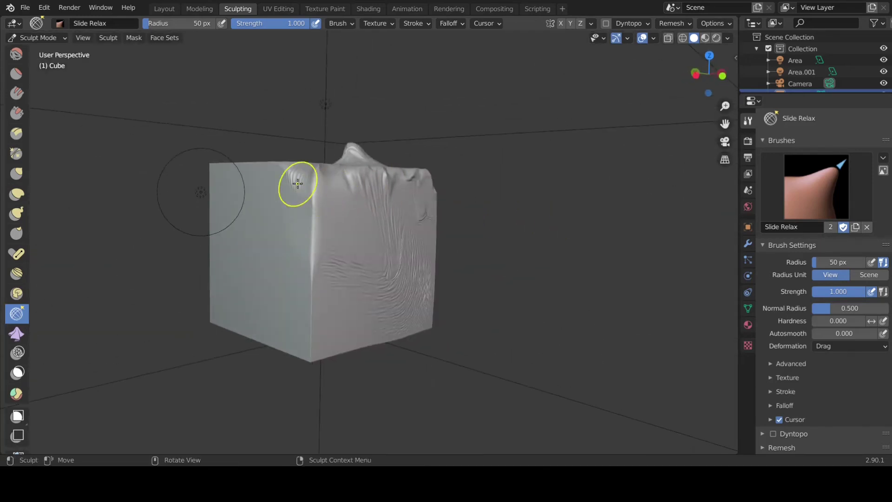
pyautogui.moveTo(309, 282)
pyautogui.mouseDown(button='middle')
pyautogui.moveTo(359, 268)
pyautogui.moveTo(430, 273)
pyautogui.moveTo(431, 225)
pyautogui.moveTo(464, 223)
pyautogui.mouseUp(button='middle')
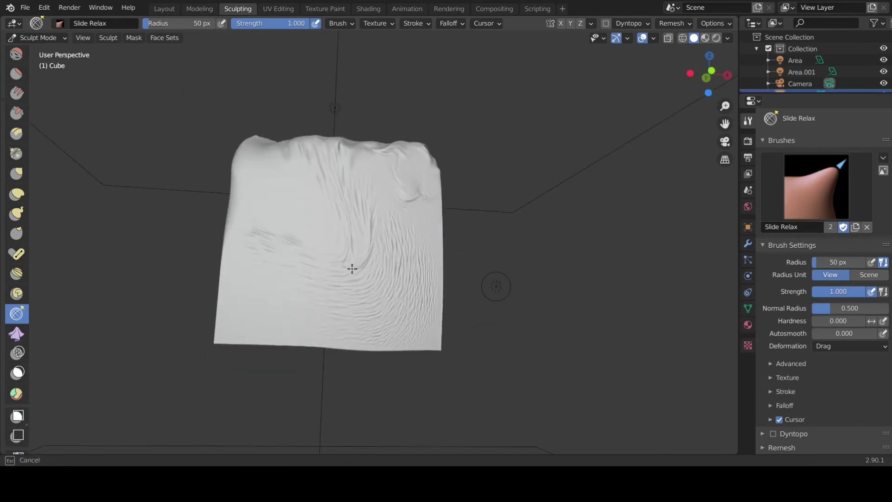
pyautogui.moveTo(364, 259); pyautogui.dragTo(424, 259)
pyautogui.scroll(-5, 425, 258)
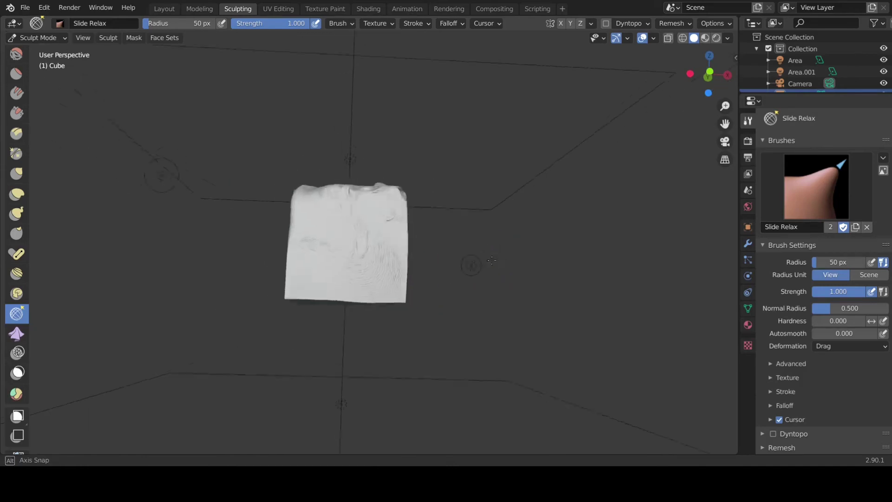
pyautogui.moveTo(425, 259); pyautogui.dragTo(414, 313, button='middle')
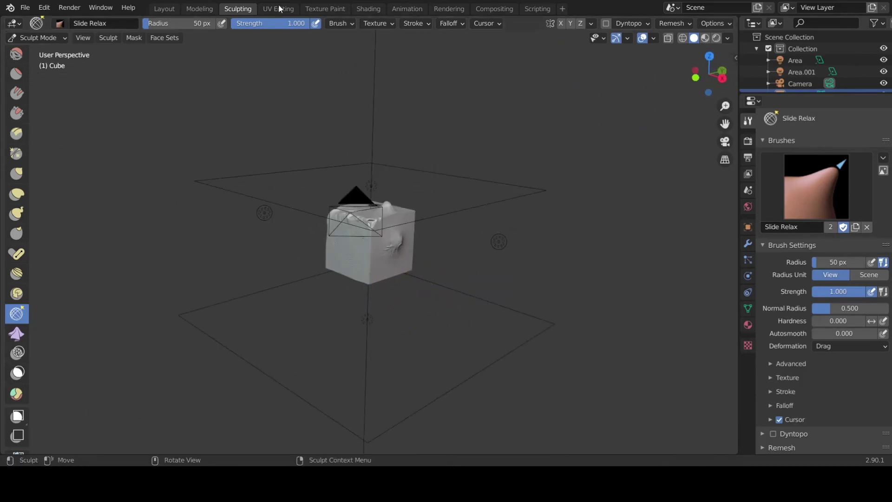
pyautogui.click(177, 9)
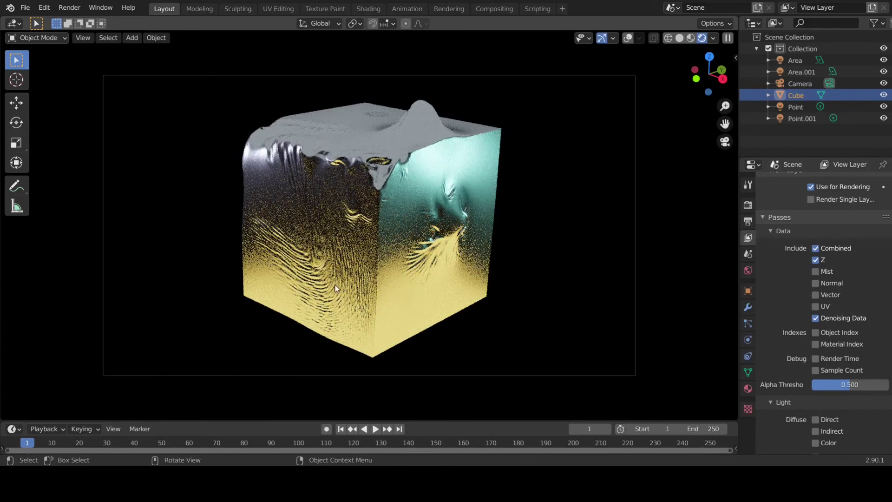
# Review the finished render, then show the Layout viewport cube in Solid shading
pyautogui.click(453, 8)
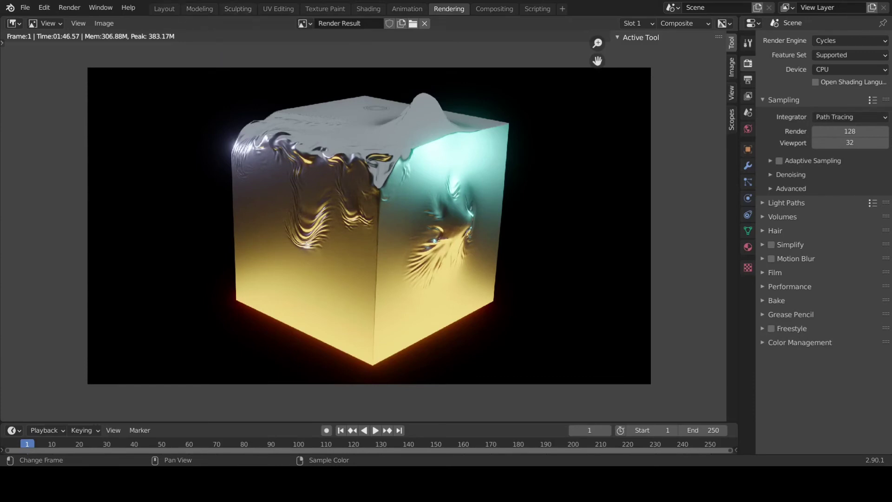
pyautogui.click(162, 9)
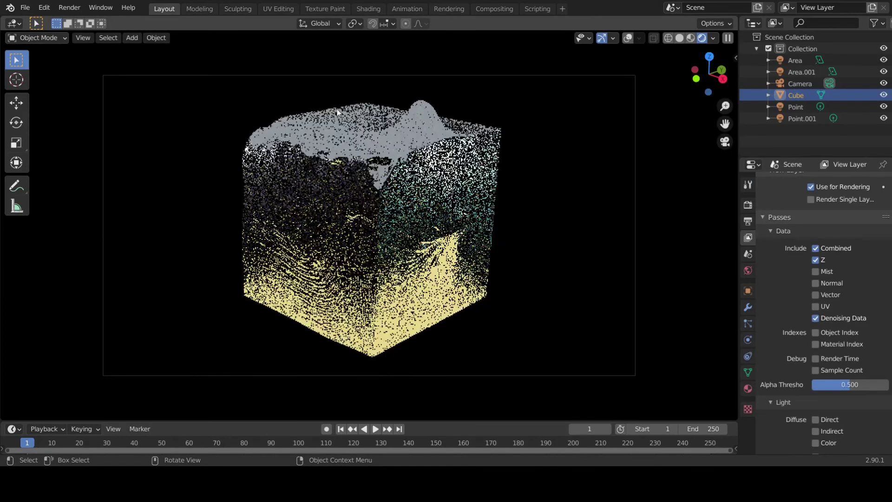
pyautogui.scroll(-1, 365, 140)
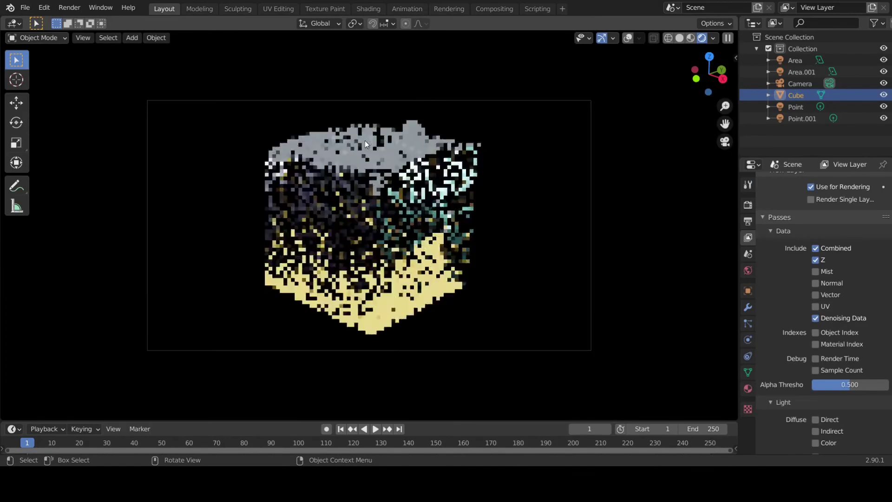
pyautogui.click(680, 37)
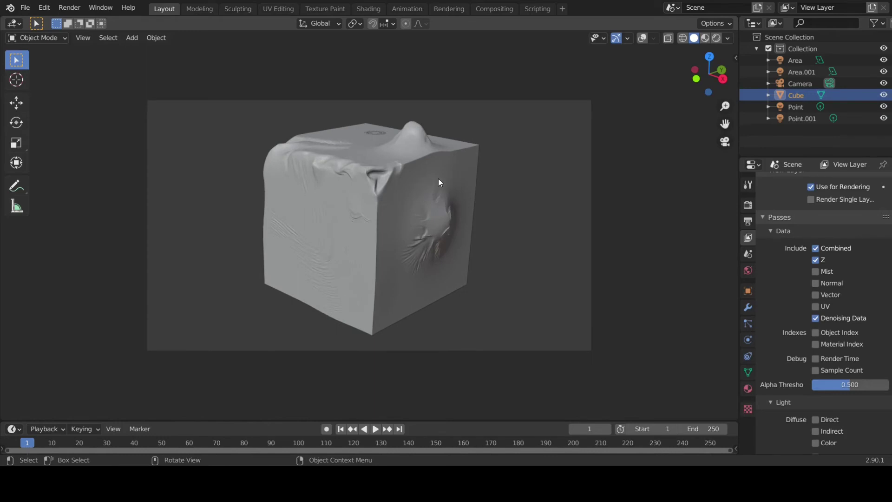
# Turn on viewport overlays, hide the sculpted cube and add a new cube mesh
pyautogui.click(642, 38)
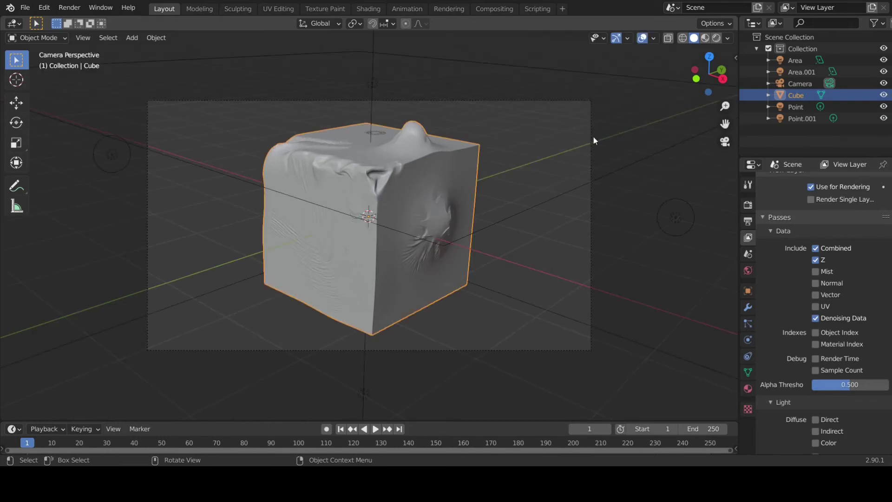
pyautogui.press('h')
pyautogui.hotkey('shift', 'a')
pyautogui.moveTo(506, 140)
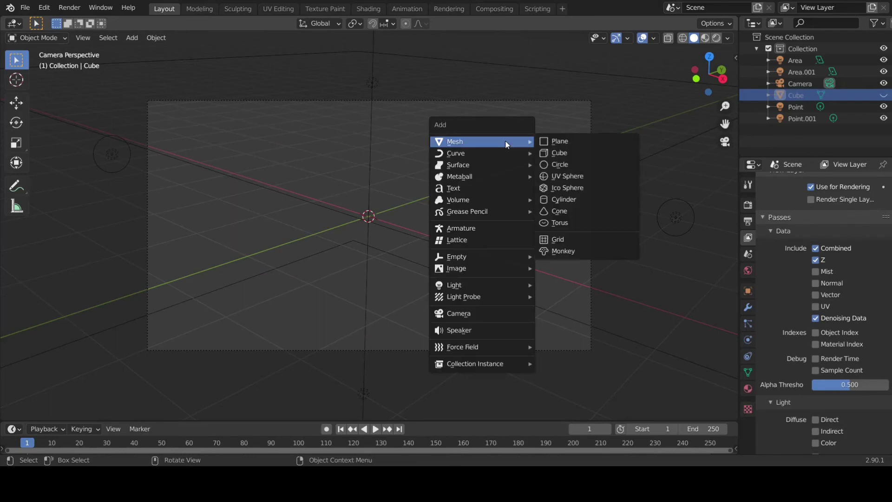
pyautogui.click(559, 154)
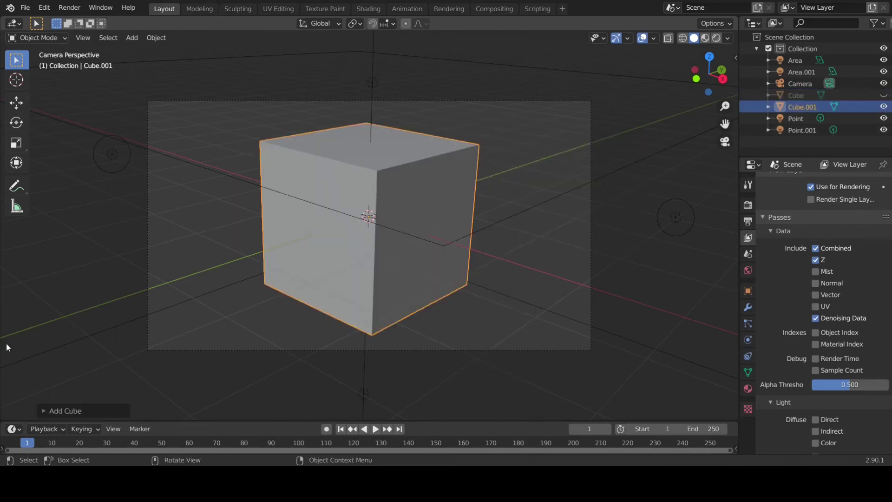
pyautogui.click(63, 410)
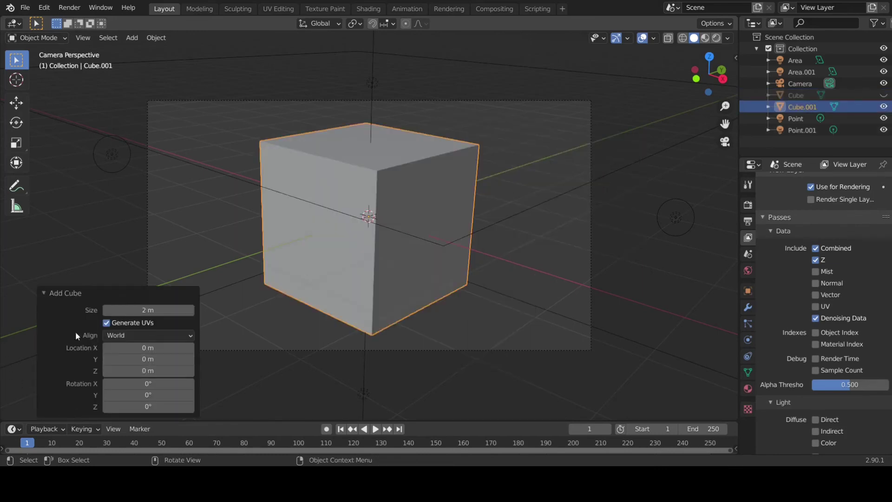
# In Edit Mode, subdivide the new cube with 50 cuts at smoothness 1
pyautogui.press('Tab')
pyautogui.rightClick(369, 184)
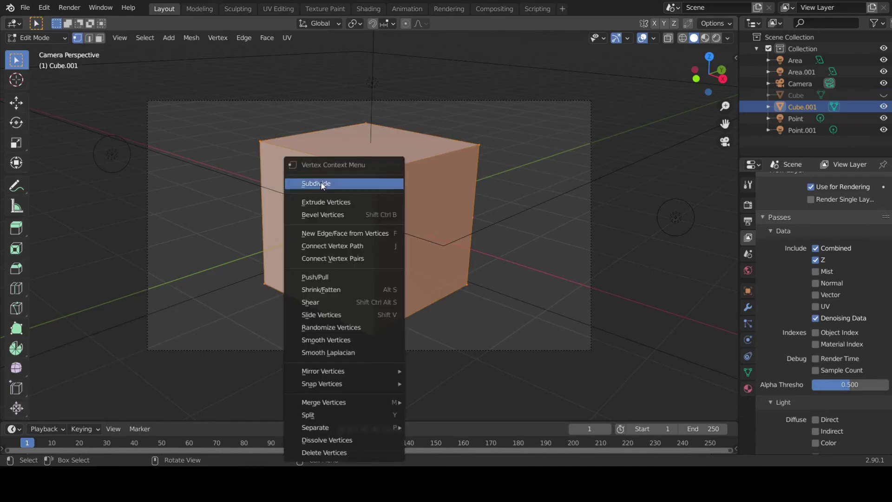
pyautogui.click(369, 184)
pyautogui.moveTo(161, 337); pyautogui.dragTo(191, 344)
pyautogui.click(134, 331)
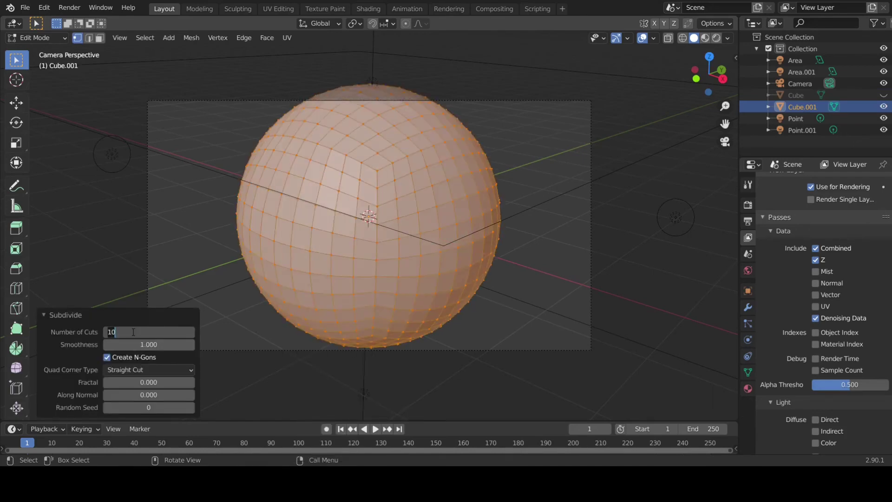
pyautogui.write('50')
pyautogui.press('Return')
# Return to Object Mode and shade the sphere smooth
pyautogui.press('Tab')
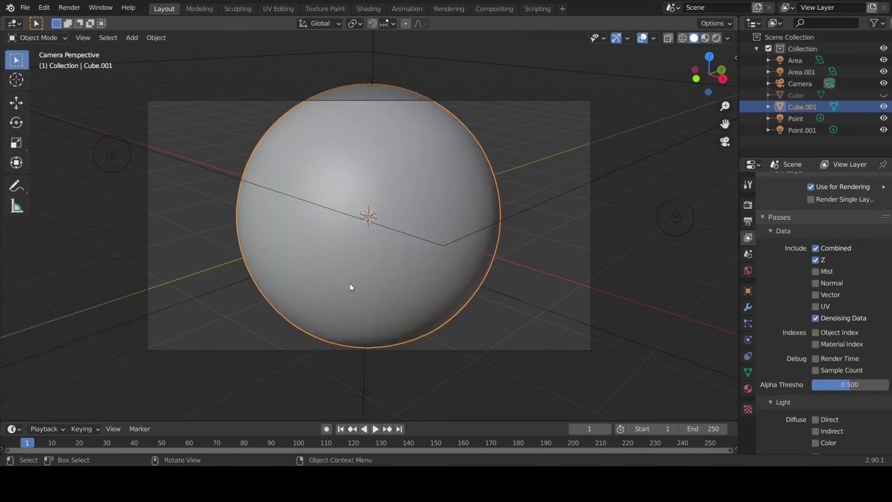
pyautogui.rightClick(364, 265)
pyautogui.click(366, 256)
# Scale the sphere to 0.857 and lower it along Z to -0.129 m
pyautogui.scroll(2, 364, 258)
pyautogui.scroll(-2, 363, 258)
pyautogui.press('s')
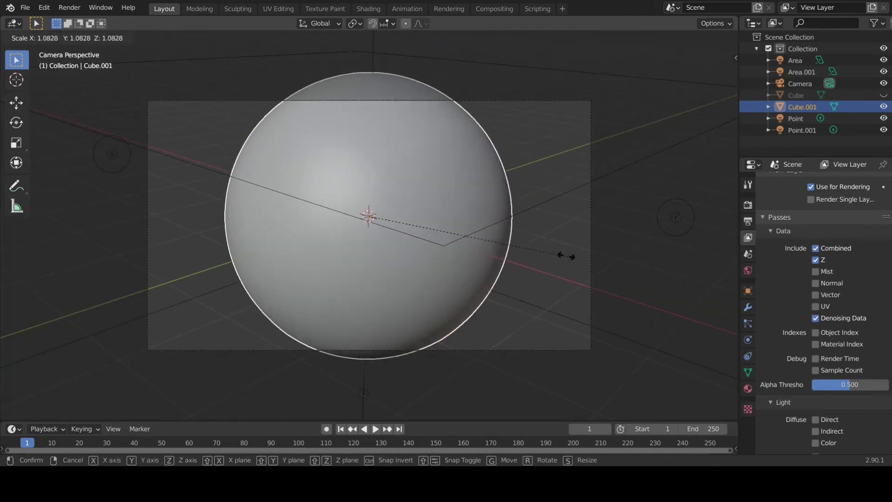
pyautogui.click(532, 248)
pyautogui.press('g')
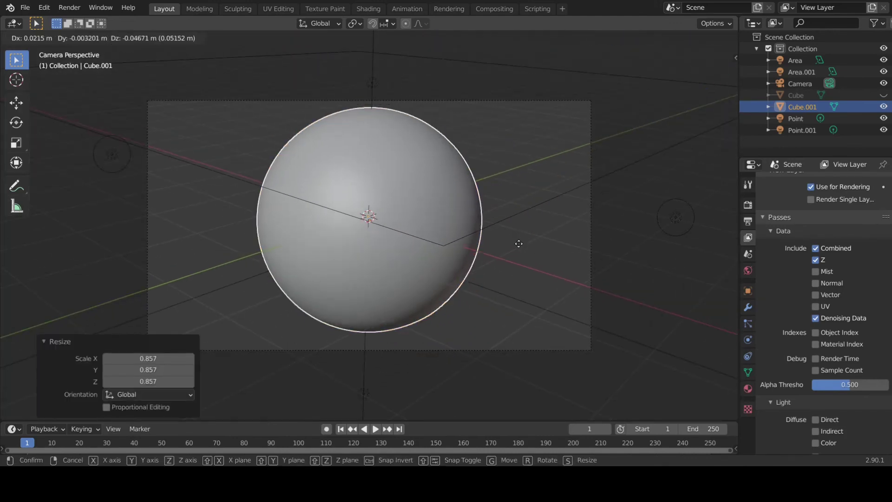
pyautogui.click(520, 249)
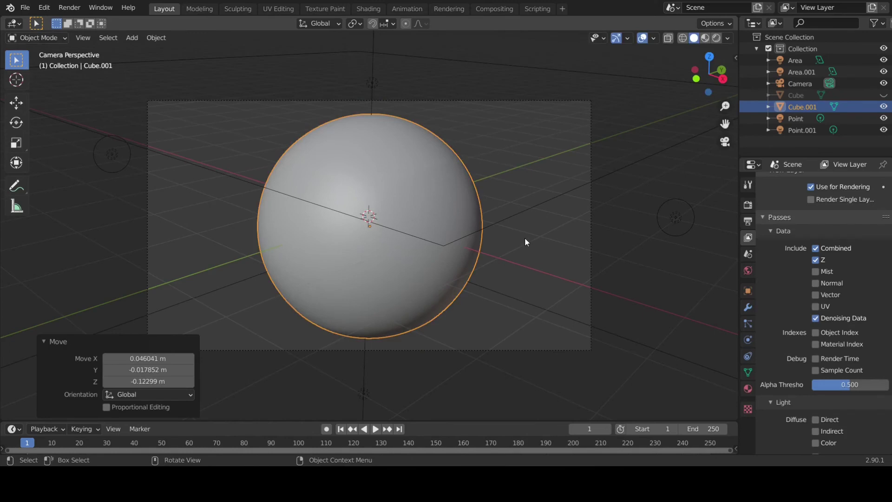
pyautogui.press('g')
pyautogui.press('z')
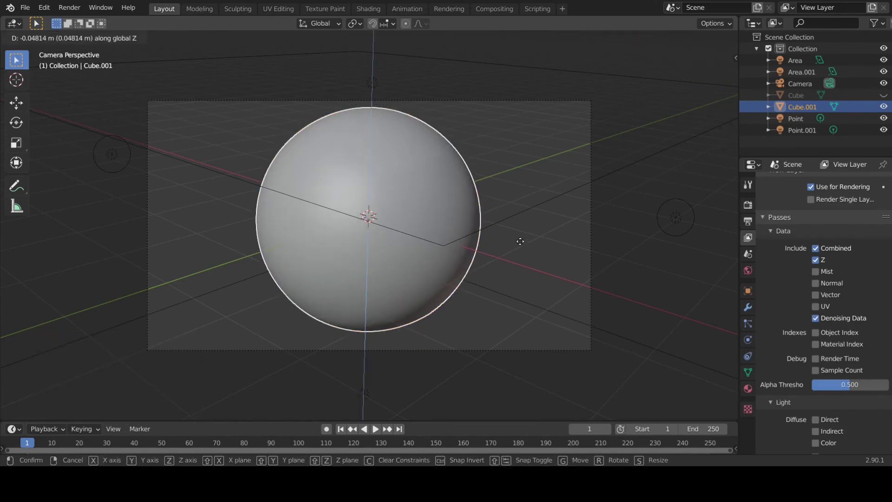
pyautogui.click(518, 248)
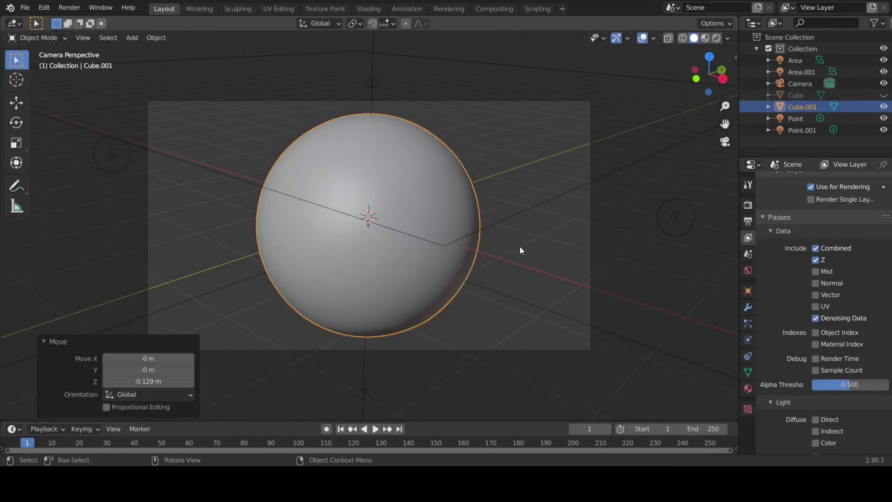
# Reselect the sphere and enable Collision physics on it
pyautogui.click(575, 269)
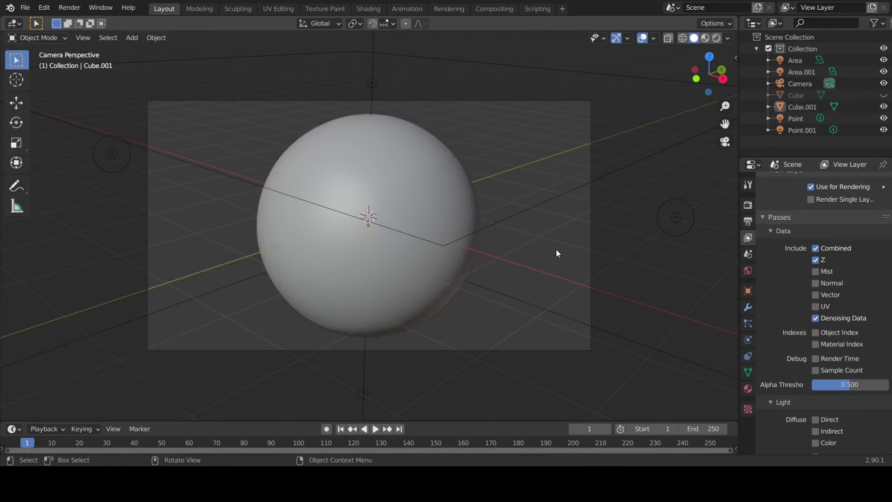
pyautogui.moveTo(556, 249); pyautogui.dragTo(511, 200, button='middle')
pyautogui.scroll(3, 512, 200)
pyautogui.scroll(-2, 512, 200)
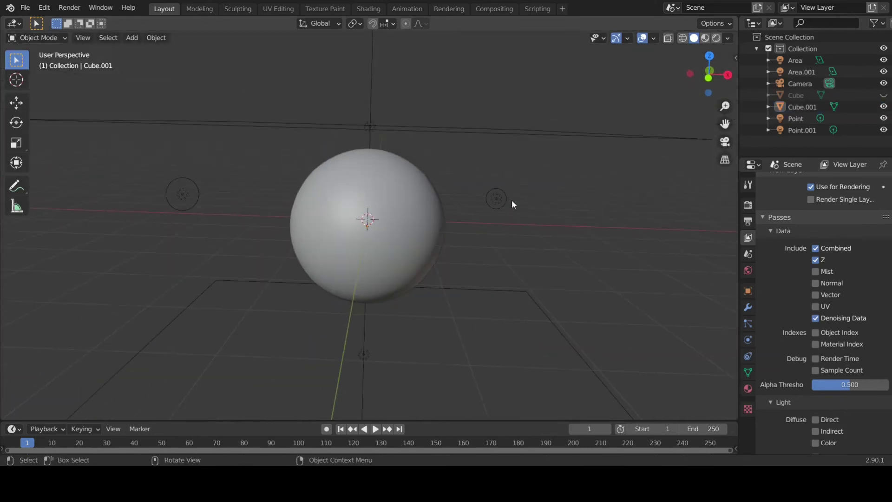
pyautogui.click(409, 194)
pyautogui.scroll(-2, 498, 224)
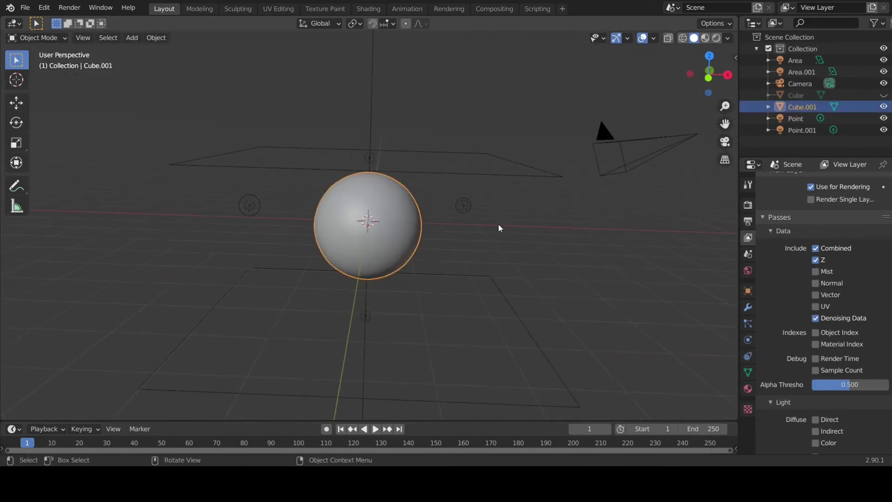
pyautogui.click(751, 337)
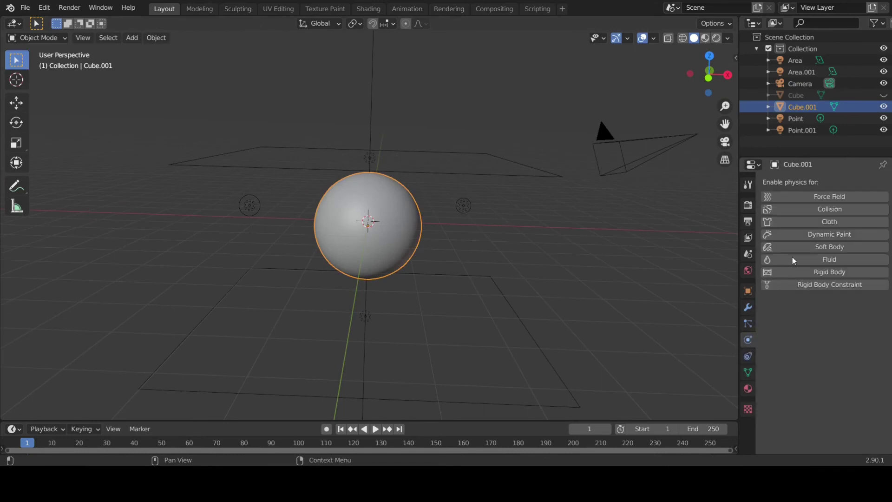
pyautogui.click(788, 211)
pyautogui.scroll(-1, 415, 211)
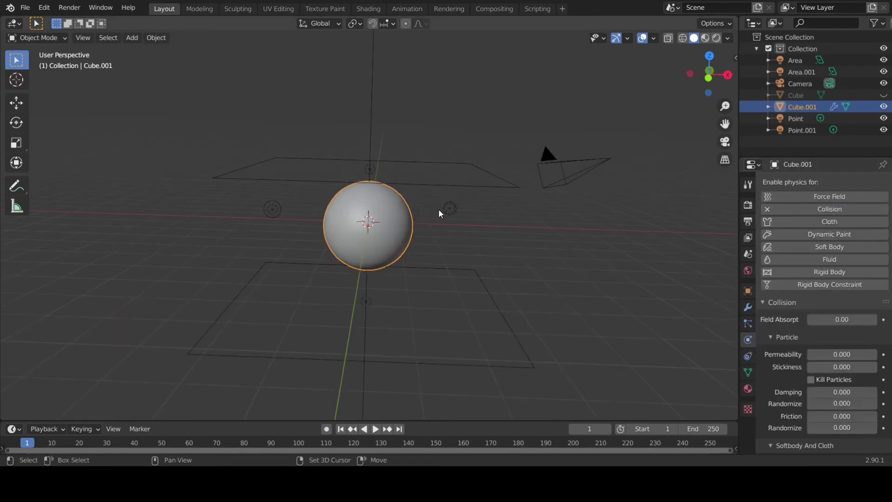
pyautogui.hotkey('shift', 'a')
# Add a plane, raise it along Z above the sphere and scale it to about 2.987
pyautogui.moveTo(440, 209)
pyautogui.click(515, 213)
pyautogui.press('g')
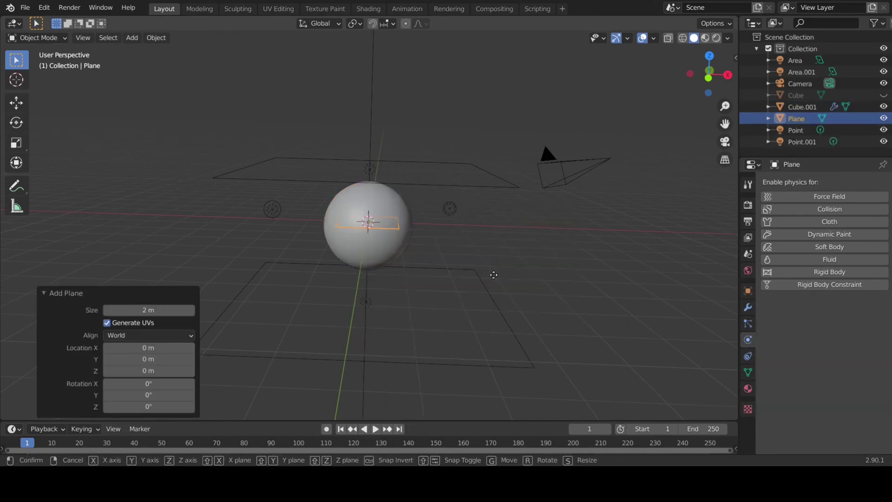
pyautogui.press('z')
pyautogui.click(499, 188)
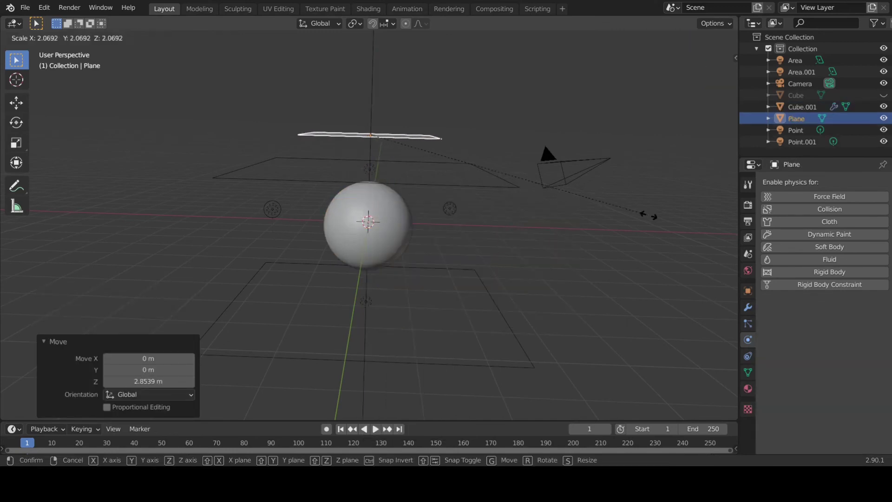
pyautogui.click(38, 239)
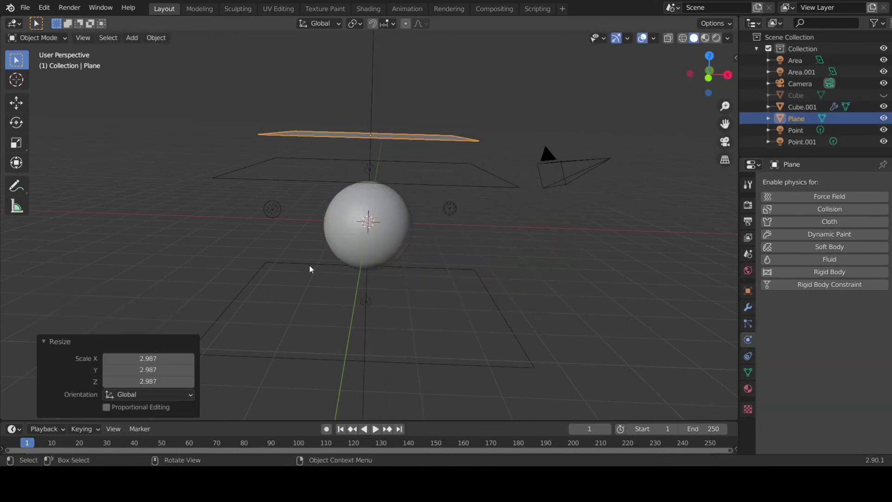
# In Edit Mode, subdivide the plane, trying 10 and then 100 cuts
pyautogui.press('Tab')
pyautogui.moveTo(310, 268); pyautogui.dragTo(260, 179, button='middle')
pyautogui.rightClick(260, 179)
pyautogui.click(252, 185)
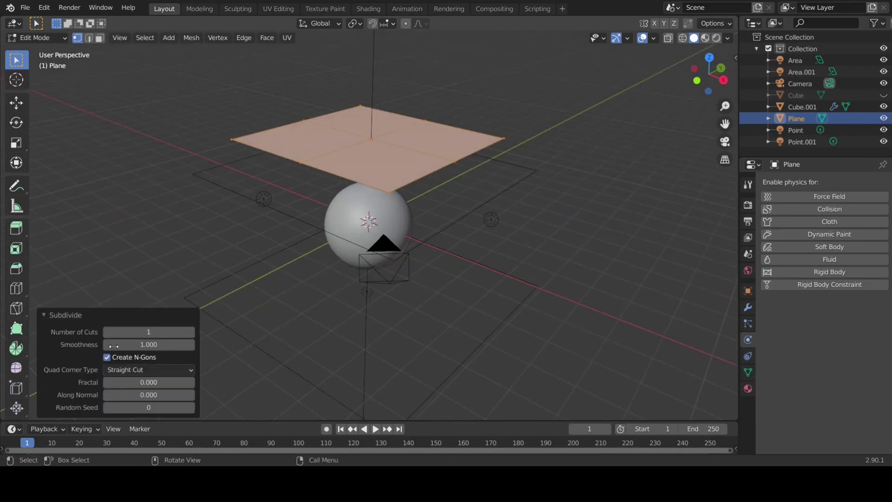
pyautogui.click(127, 330)
pyautogui.write('10')
pyautogui.press('Return')
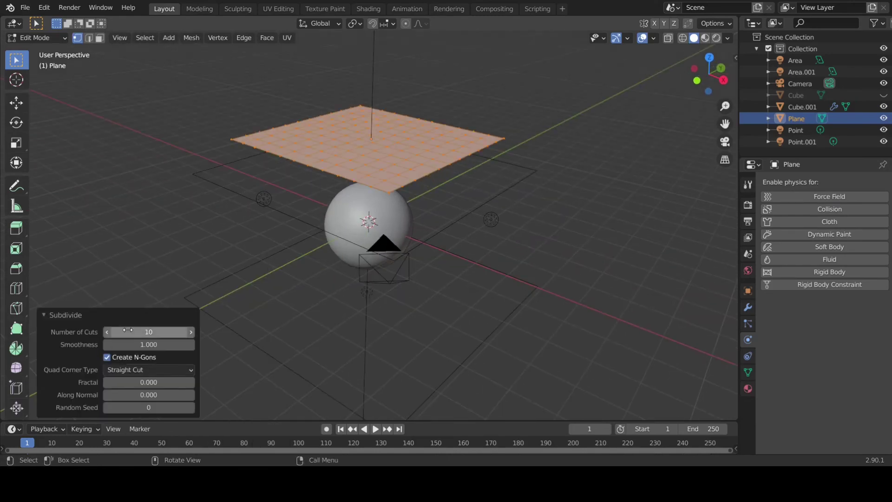
pyautogui.click(127, 331)
pyautogui.write('100')
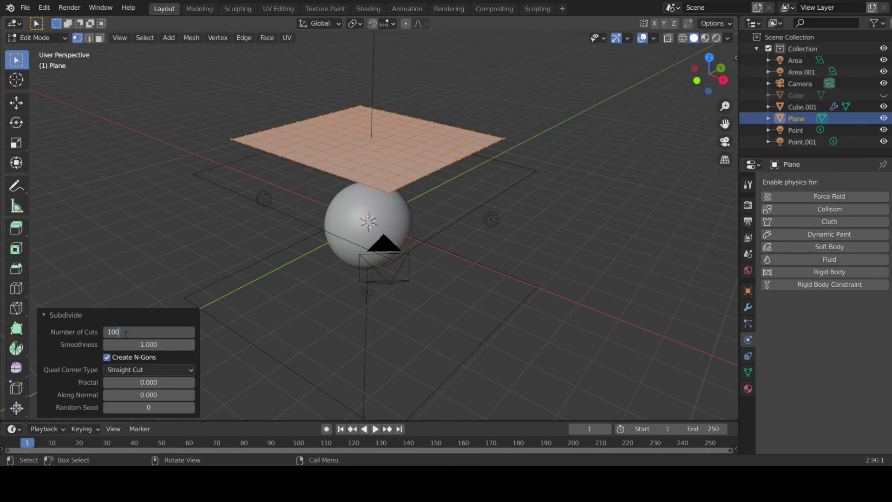
pyautogui.press('Return')
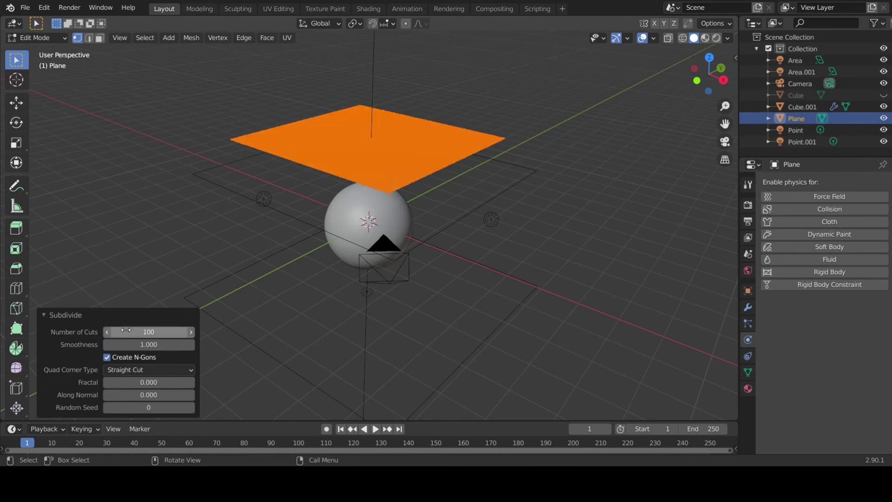
# Redo the plane's subdivision with 5 cuts and return to Object Mode
pyautogui.rightClick(211, 236)
pyautogui.click(176, 184)
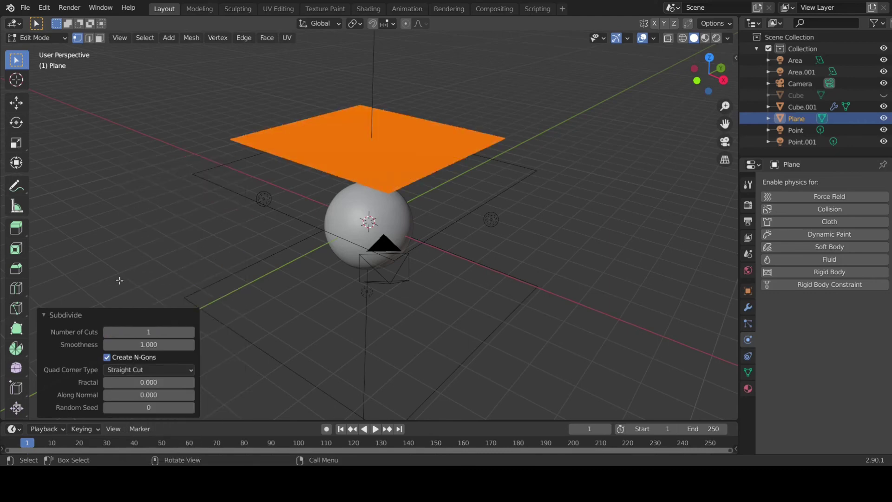
pyautogui.click(120, 332)
pyautogui.write('5')
pyautogui.click(88, 315)
pyautogui.press('Tab')
pyautogui.moveTo(332, 249); pyautogui.dragTo(451, 258, button='middle')
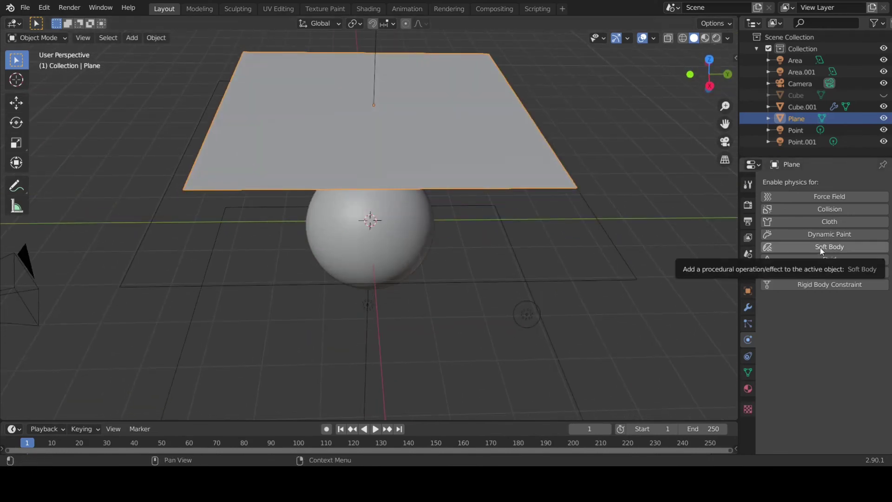
# Enable Cloth physics on the plane, then look through the scene camera and select it
pyautogui.click(827, 222)
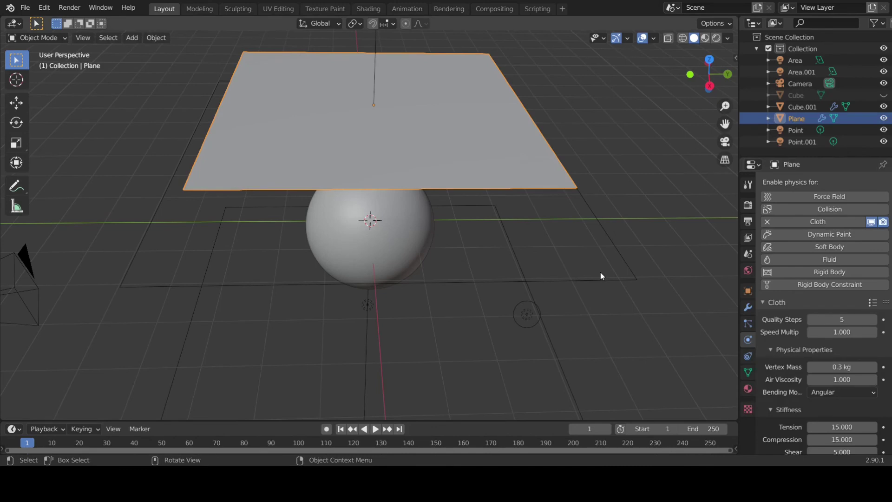
pyautogui.moveTo(576, 221); pyautogui.dragTo(492, 131, button='middle')
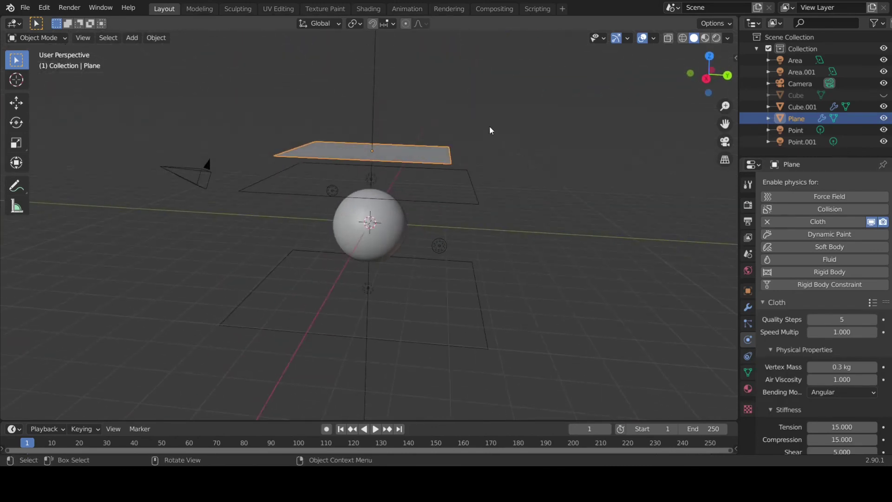
pyautogui.click(724, 140)
pyautogui.scroll(-4, 539, 204)
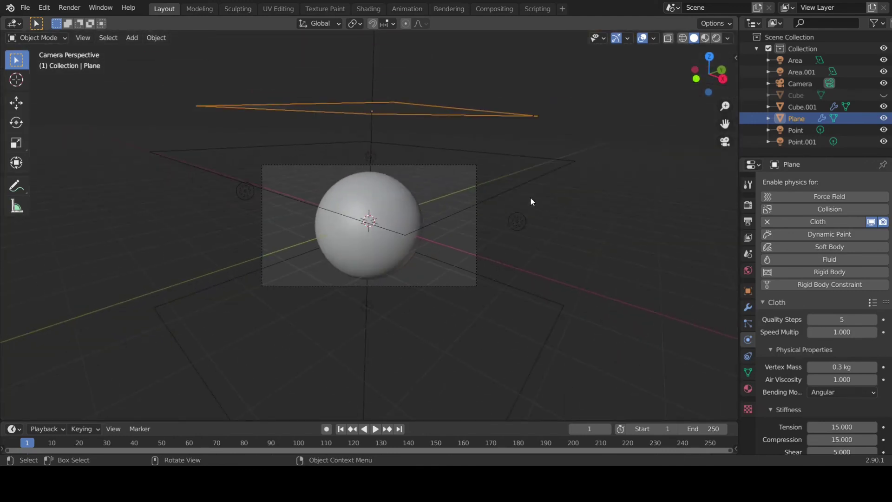
pyautogui.click(474, 177)
# Move the camera back along its viewing axis and play the cloth simulation
pyautogui.press('g')
pyautogui.press('z')
pyautogui.press('z')
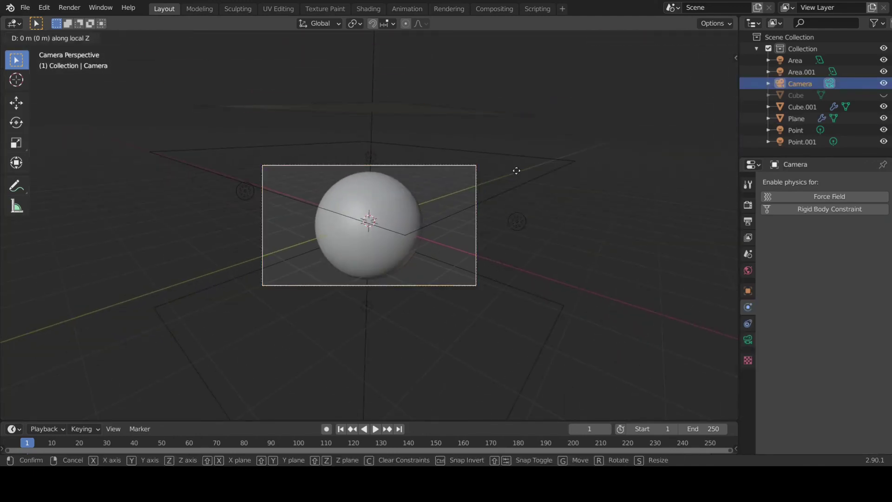
pyautogui.click(538, 222)
pyautogui.press('space')
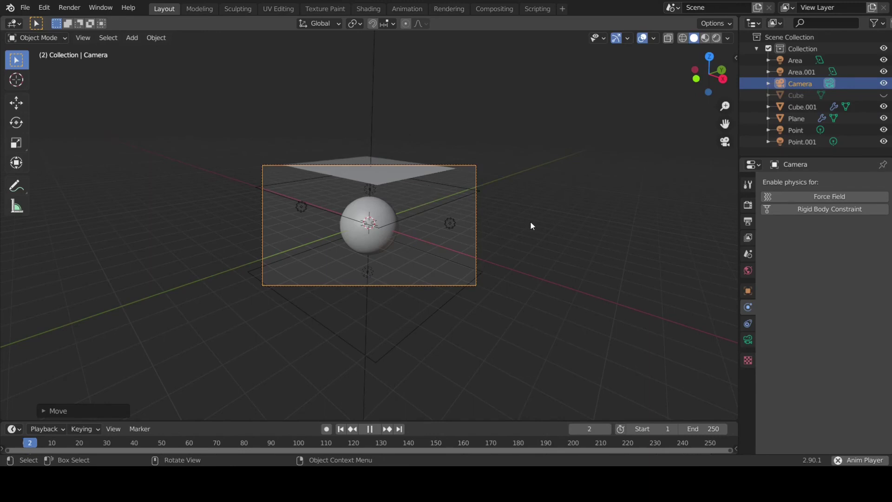
pyautogui.press('Home')
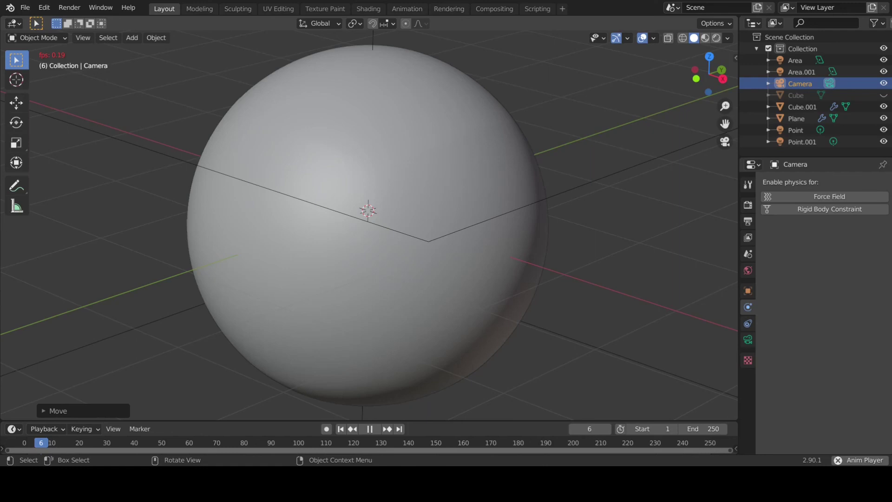
# Stop the playback, orbit around the scene and box-select all objects
pyautogui.press('KP_0')
pyautogui.press('space')
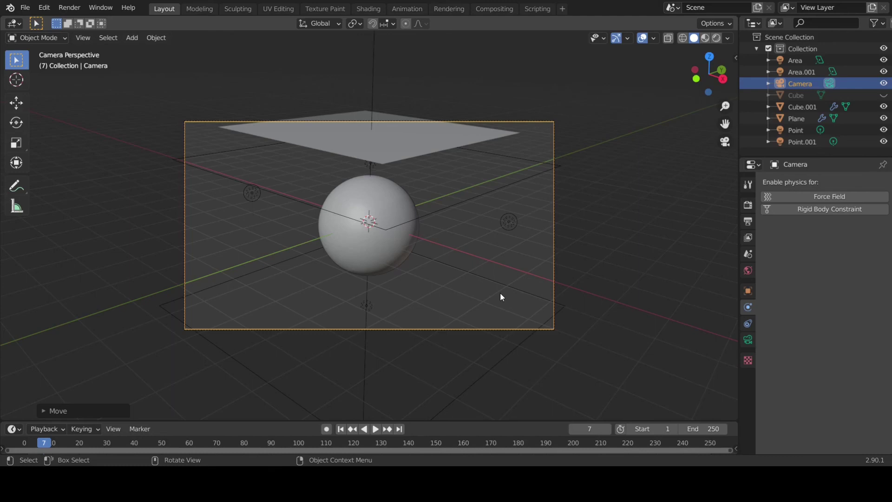
pyautogui.moveTo(447, 183); pyautogui.dragTo(363, 199, button='middle')
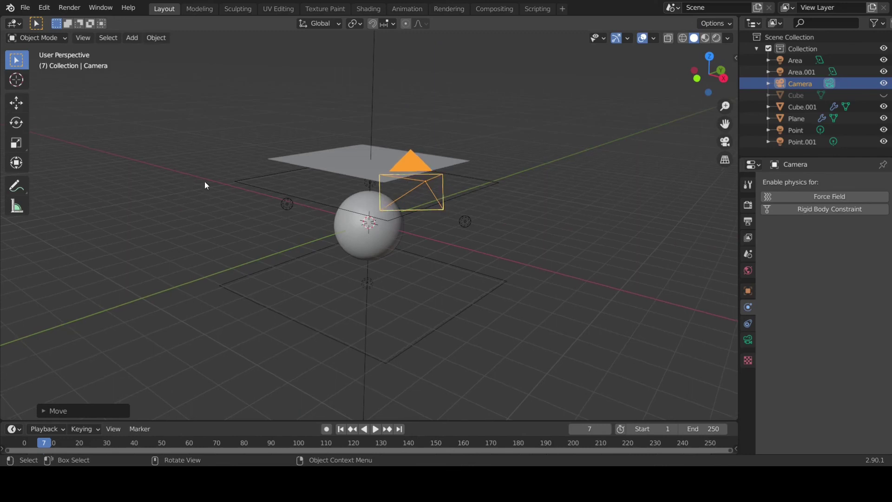
pyautogui.moveTo(204, 181); pyautogui.dragTo(428, 208, button='middle')
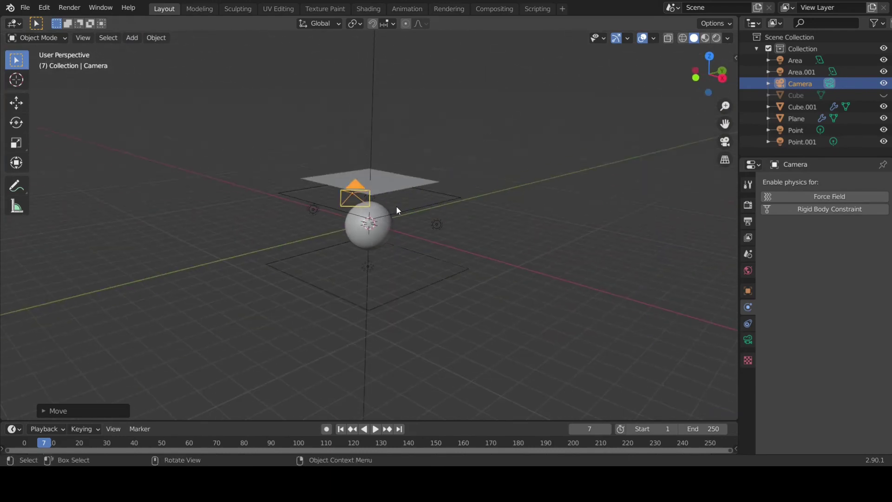
pyautogui.moveTo(228, 121); pyautogui.dragTo(490, 330)
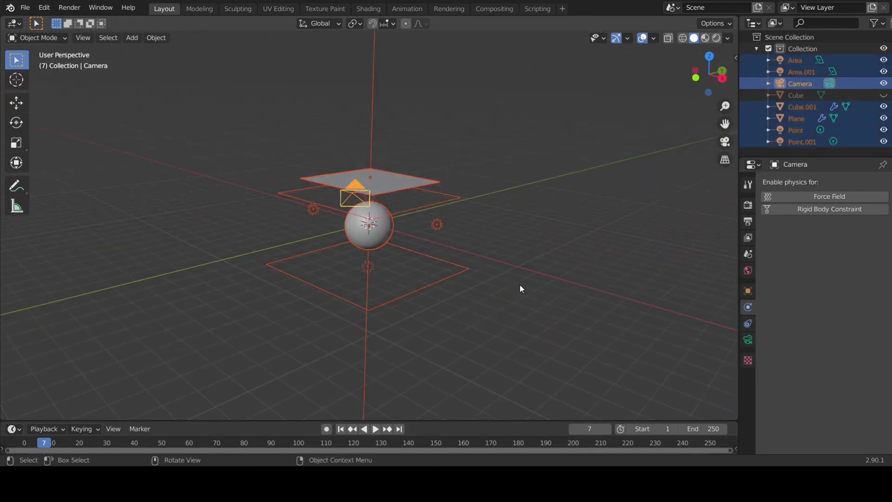
# Delete the plane, sphere, camera and lights, unhide the sculpted Cube and orbit around its wrinkles
pyautogui.press('Delete')
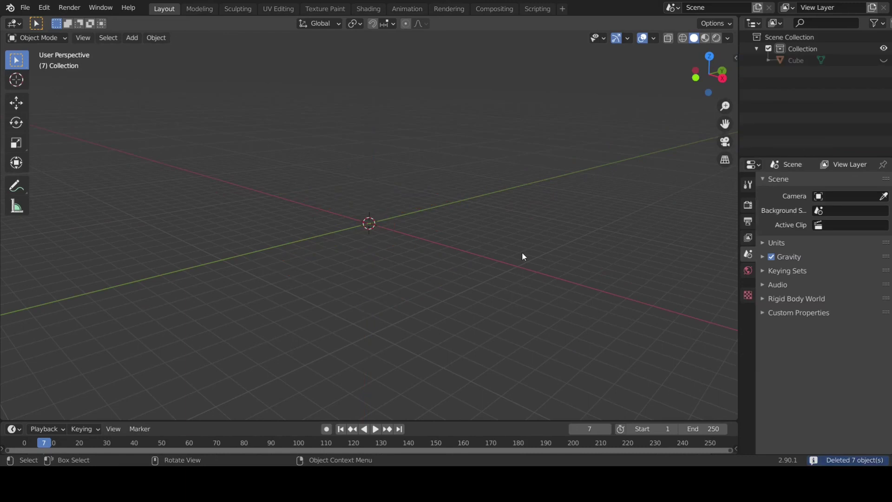
pyautogui.click(883, 60)
pyautogui.scroll(3, 386, 204)
pyautogui.moveTo(385, 204); pyautogui.dragTo(339, 206, button='middle')
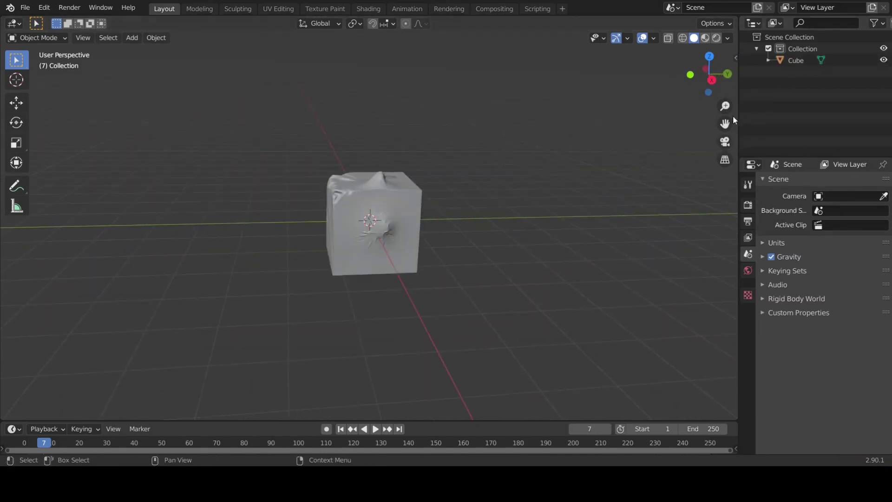
pyautogui.moveTo(623, 204)
pyautogui.mouseDown(button='middle')
pyautogui.moveTo(600, 215)
pyautogui.moveTo(614, 217)
pyautogui.mouseUp(button='middle')
pyautogui.scroll(-5, 615, 217)
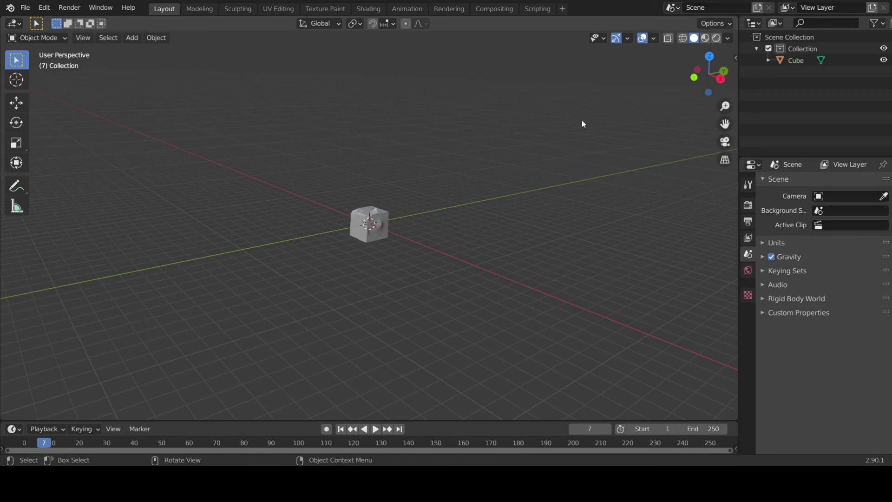
pyautogui.scroll(-2, 464, 172)
pyautogui.scroll(7, 420, 198)
pyautogui.moveTo(422, 219); pyautogui.dragTo(505, 182, button='middle')
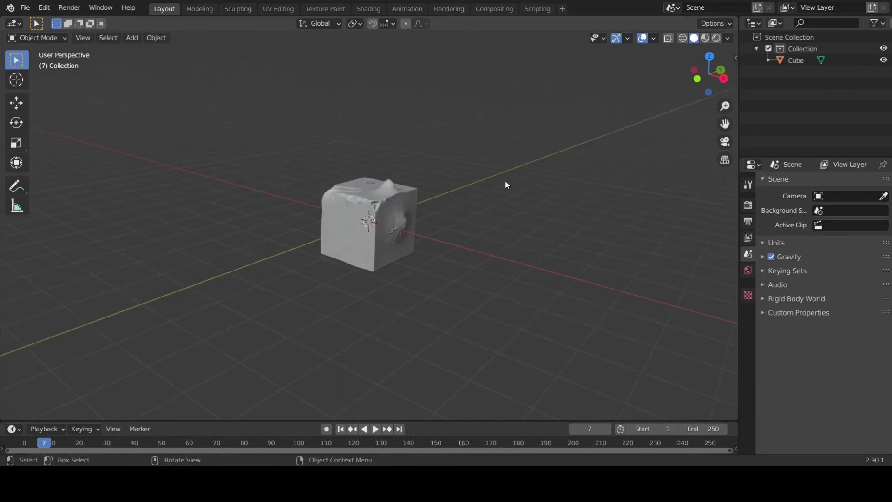